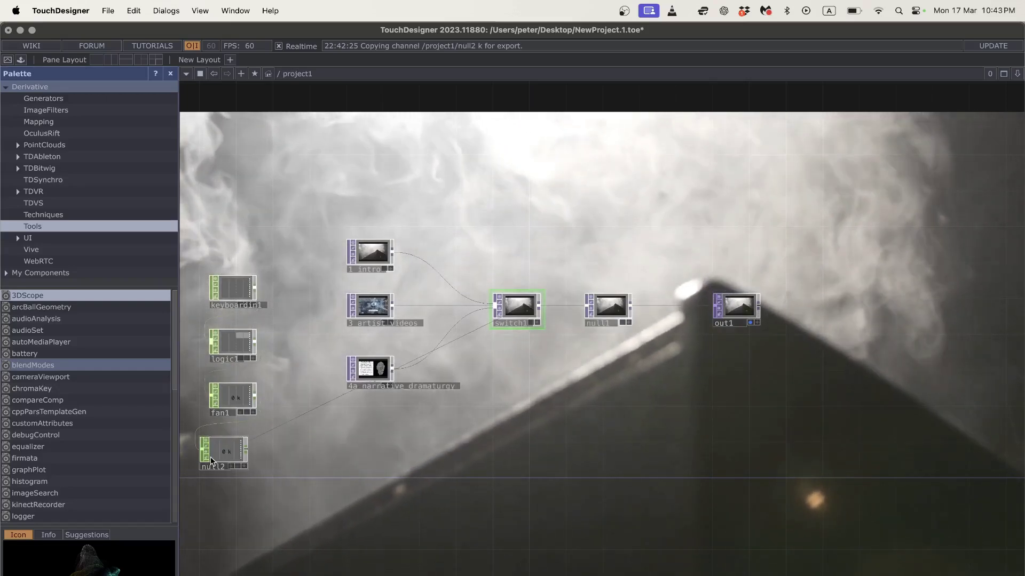
Step: Align null2 with the operators above it and test the keyboard-driven source switching with keys 2, 3 and 1
left_click_drag(215, 458, 224, 458)
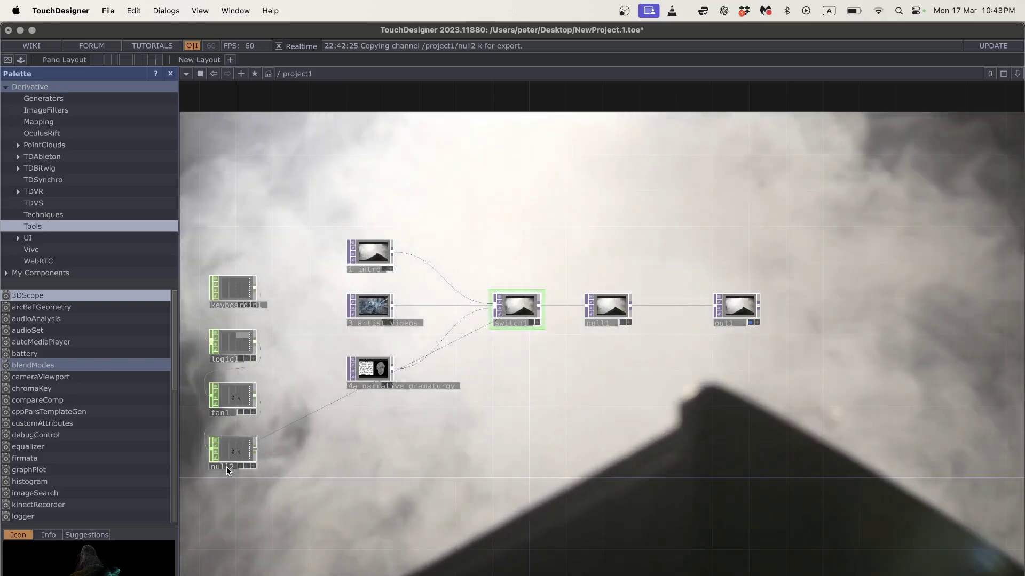
left_click_drag(377, 509, 416, 511)
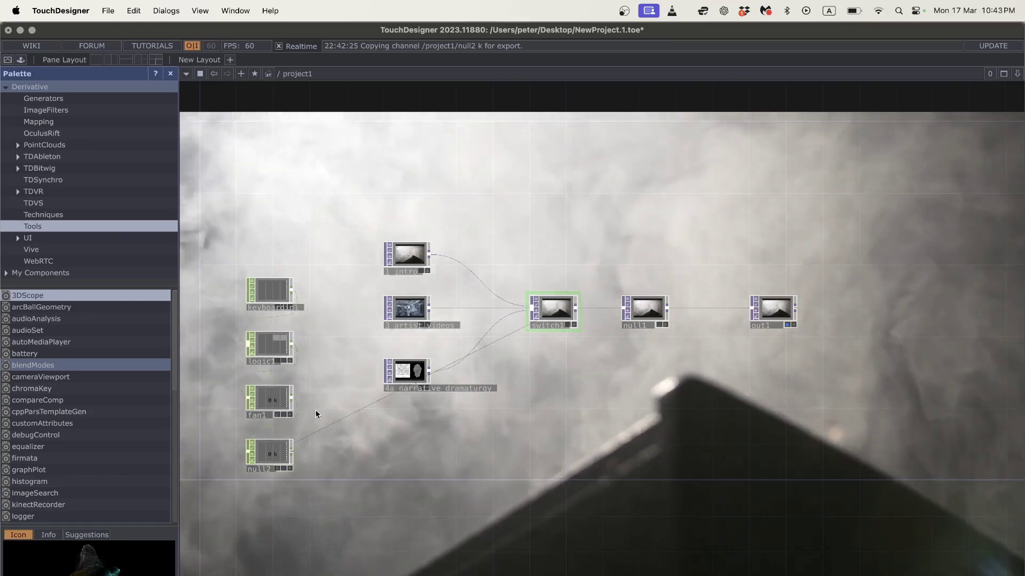
key("2")
key("3")
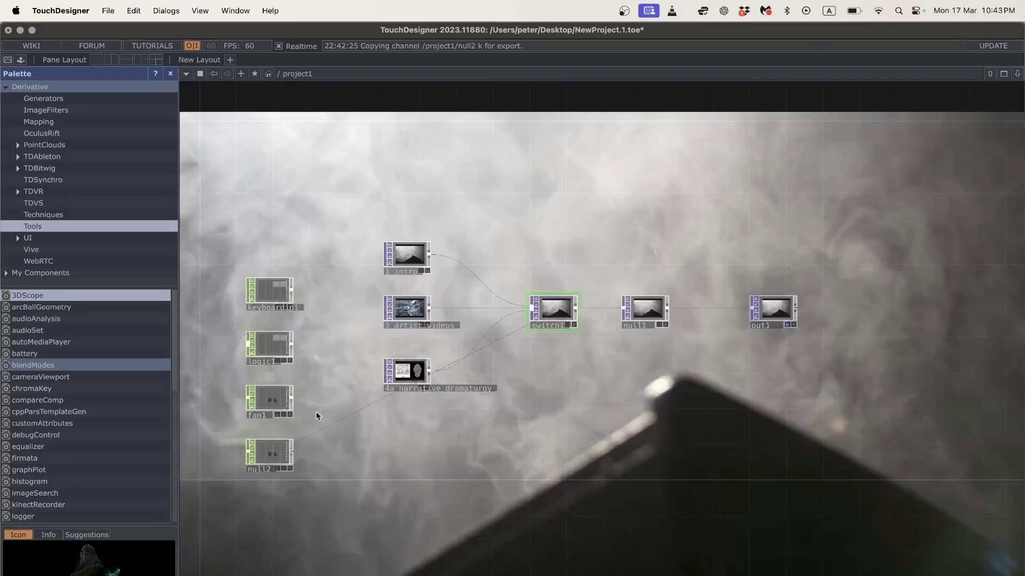
key("1")
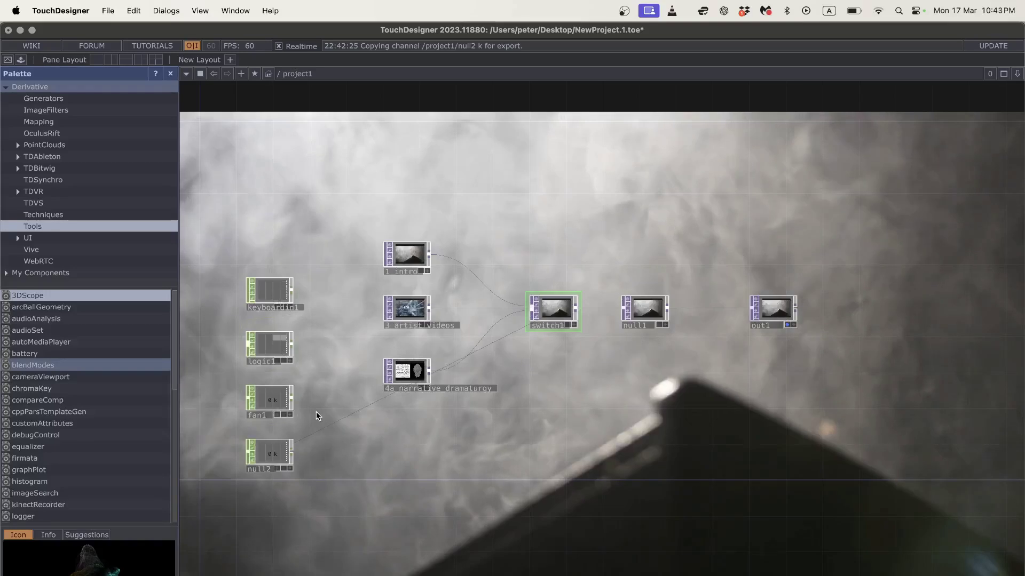
Step: Open switch1's parameters and watch its Index while triggering the second and third sources from the keyboard
scroll(363, 443, "up", 1)
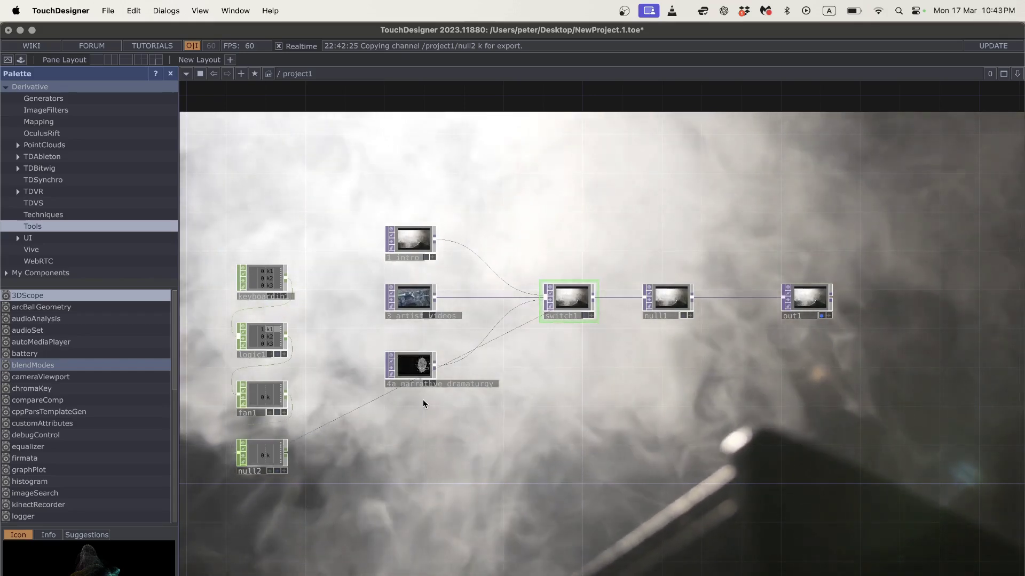
key("p")
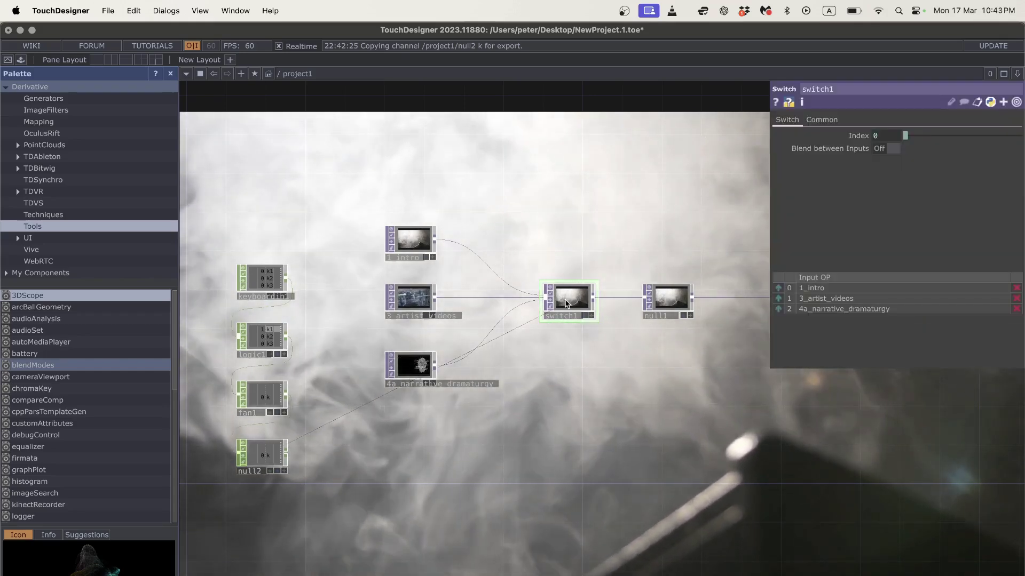
key("2")
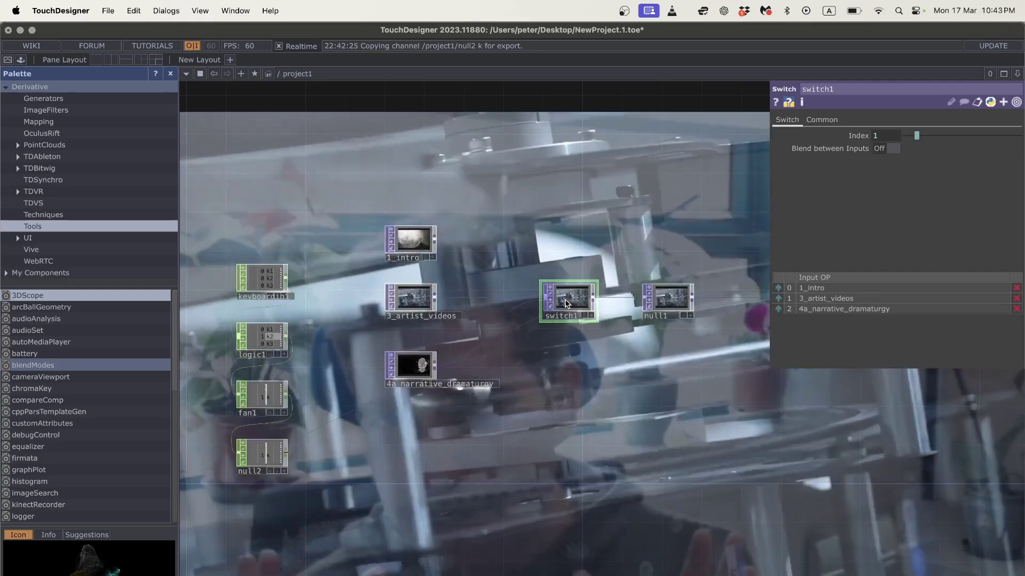
key("3")
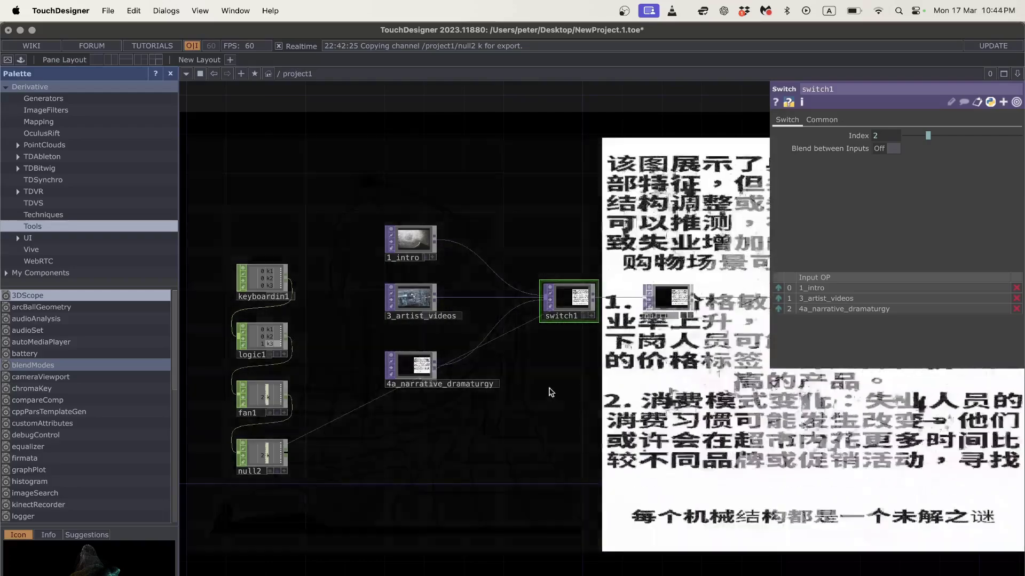
Step: Delete the keyboardin1, logic1, fan1 and null2 operators along with switch1, null1 and out1, keeping the three movie sources
scroll(550, 390, "down", 1)
left_click_drag(219, 199, 322, 521)
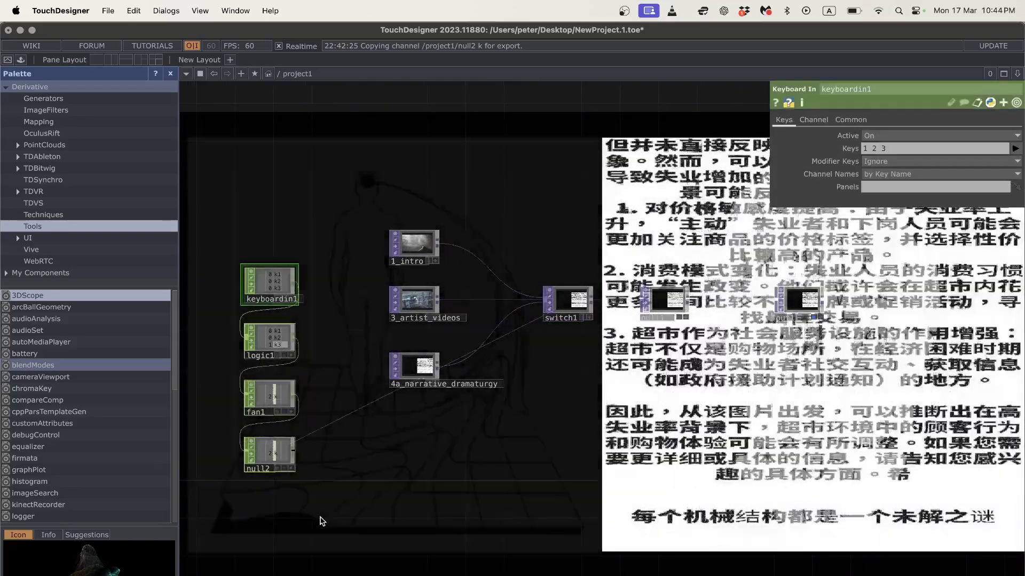
key("Delete")
right_click_drag(765, 333, 810, 350)
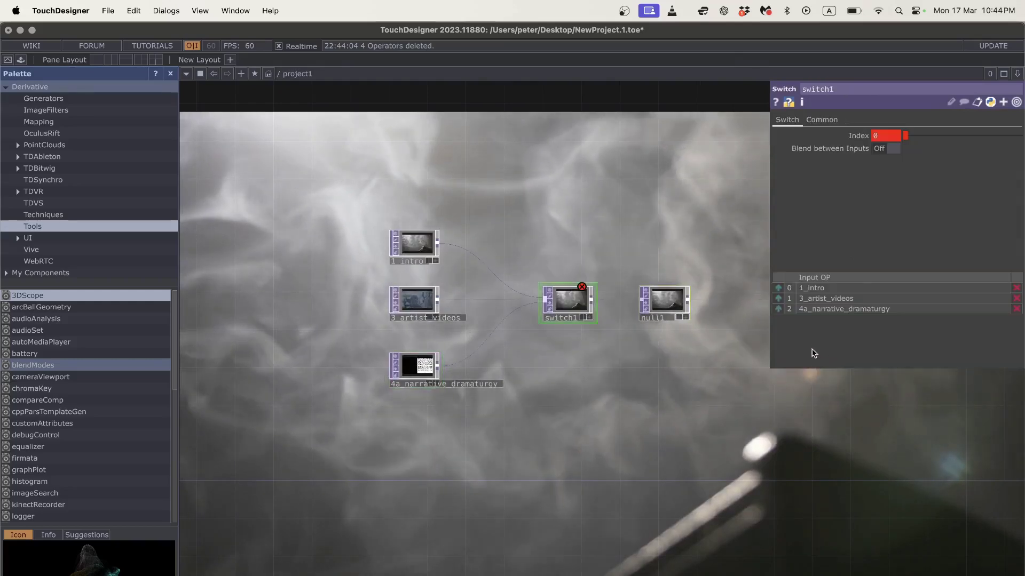
key("Delete")
left_click_drag(512, 365, 434, 372)
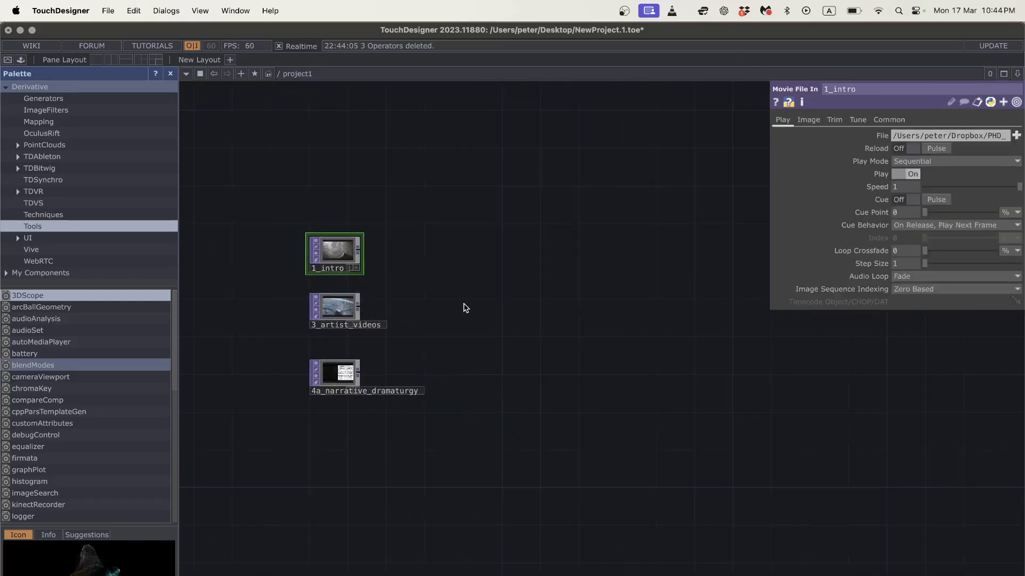
key("Tab")
left_click(294, 154)
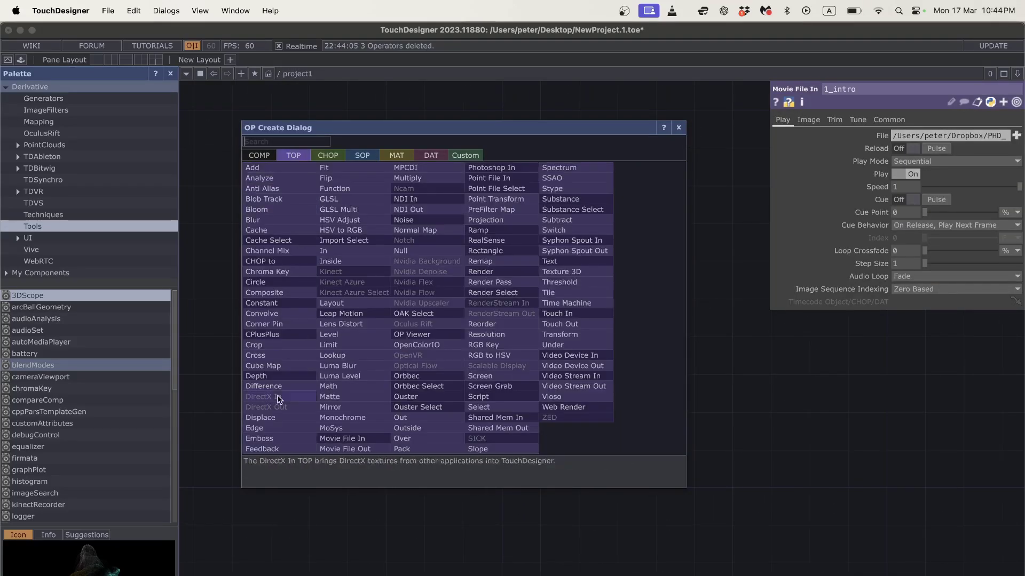
type("movi")
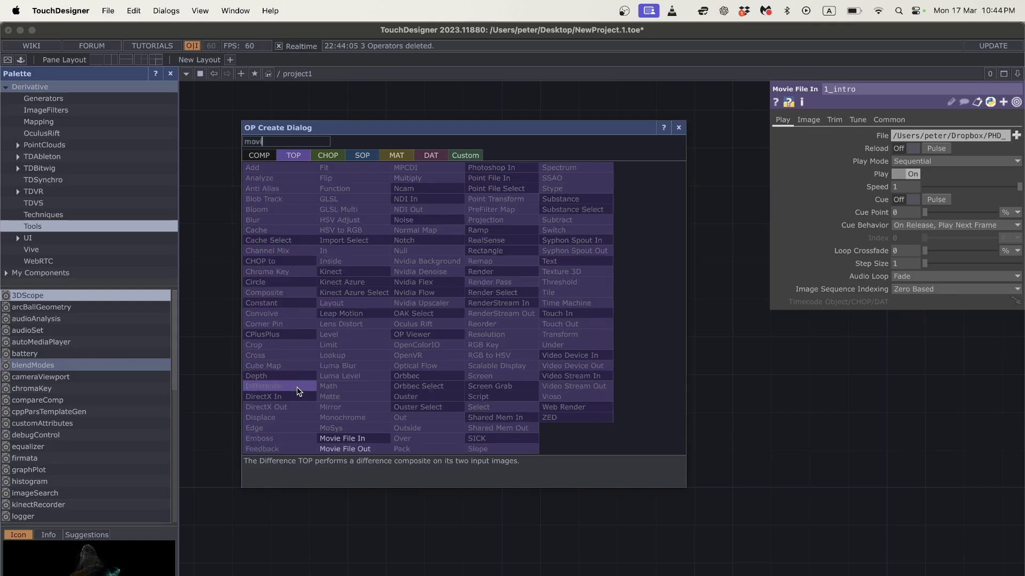
left_click(344, 438)
left_click(348, 459)
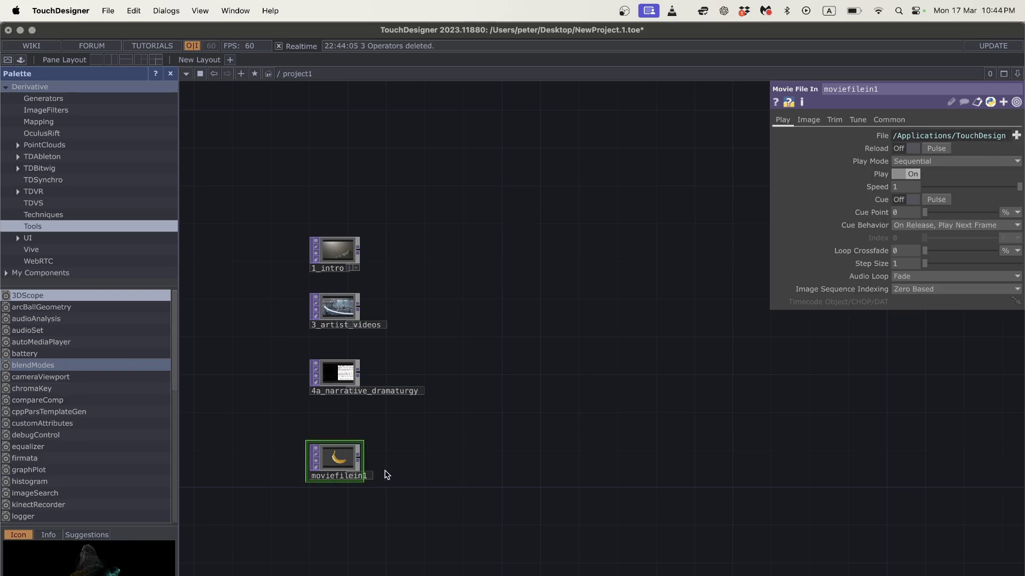
scroll(386, 475, "up", 3)
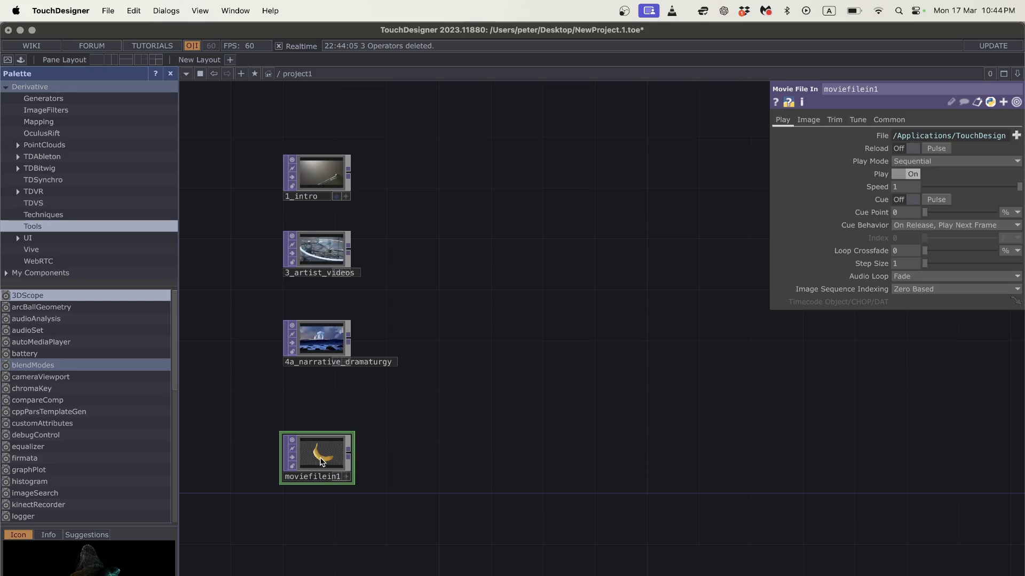
key("Delete")
Step: Add a Constant TOP below the 4a_narrative_dramaturgy movie source
key("Tab")
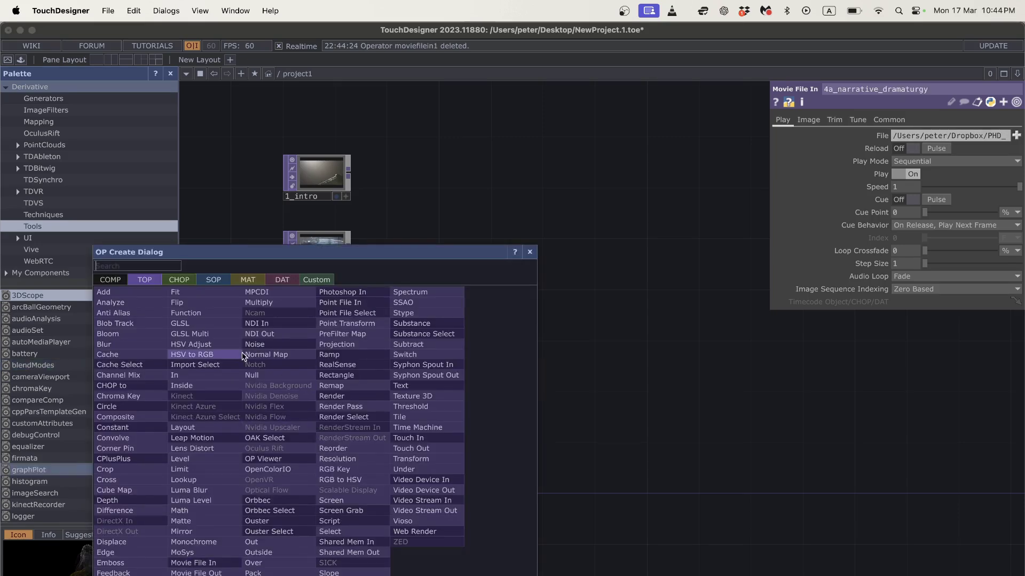
type("const")
left_click(161, 426)
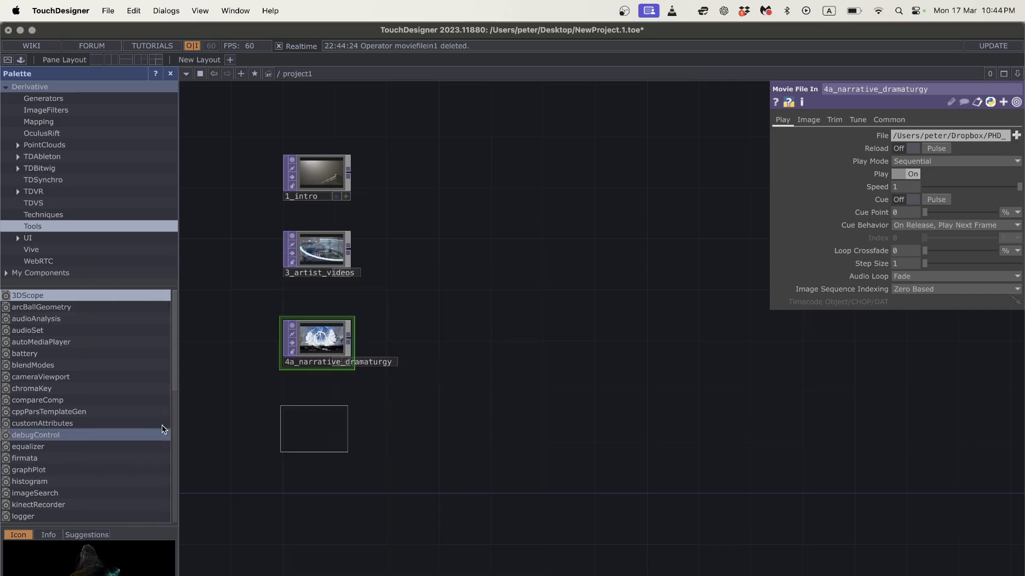
left_click(317, 426)
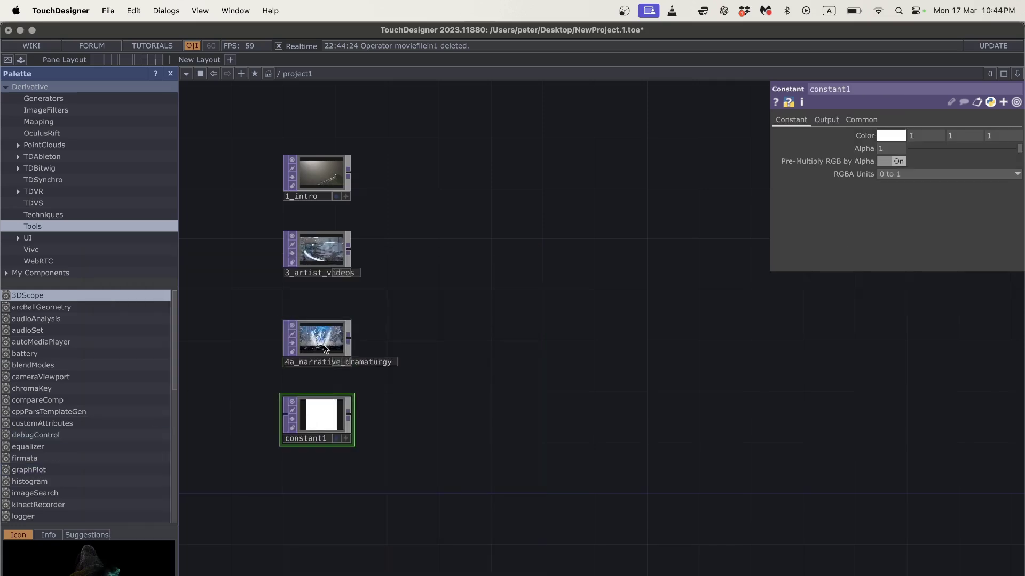
Step: Set constant1's resolution to 1280 x 720 and its color to bright green
left_click(861, 120)
left_click(1016, 148)
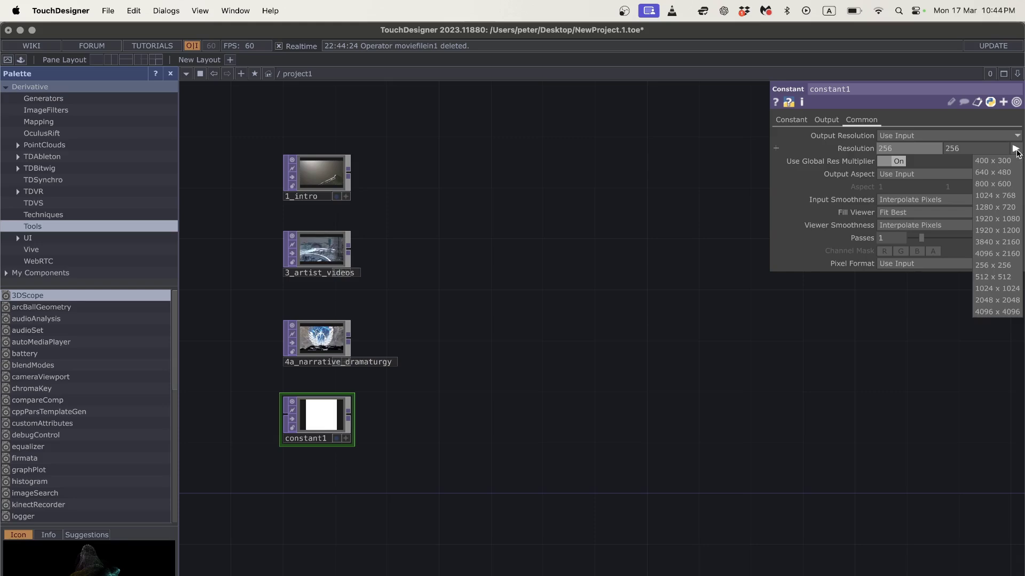
left_click(1003, 207)
left_click(803, 120)
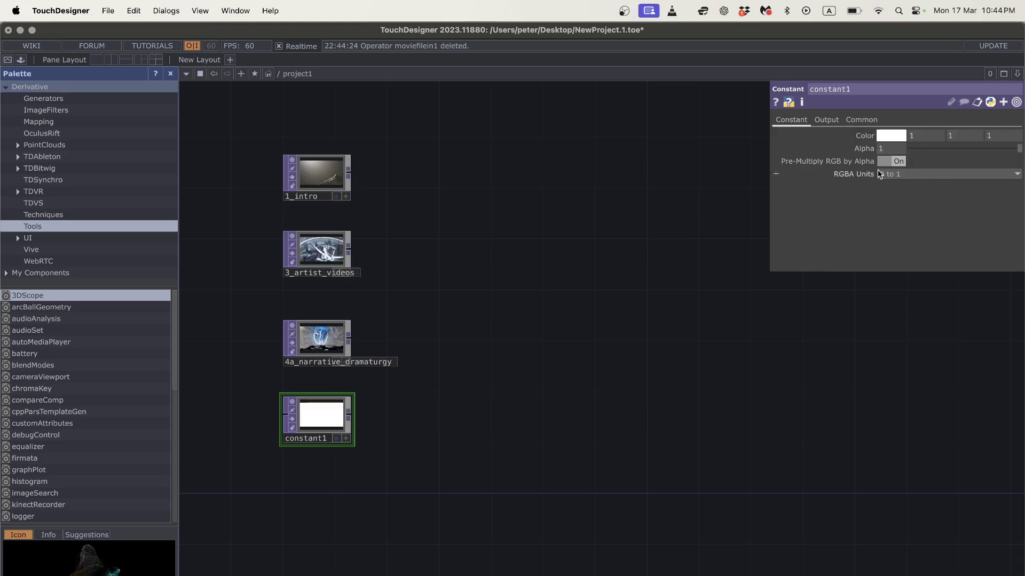
left_click(885, 136)
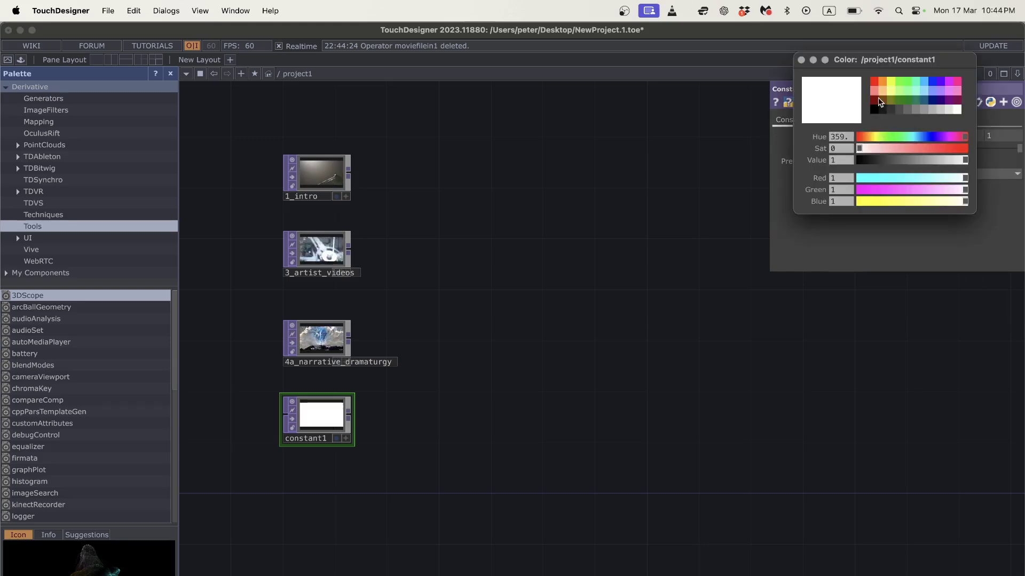
left_click(901, 80)
Step: Add a Switch TOP in the empty network area beside the column of sources
scroll(571, 341, "up", 1)
scroll(571, 342, "right", 1)
scroll(571, 342, "up", 1)
scroll(571, 342, "left", 1)
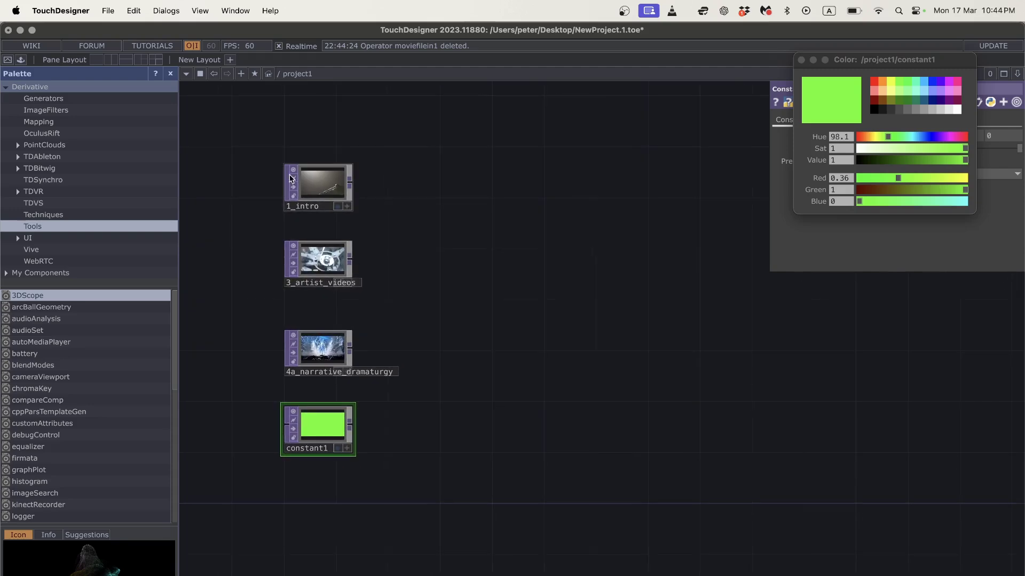
key("Tab")
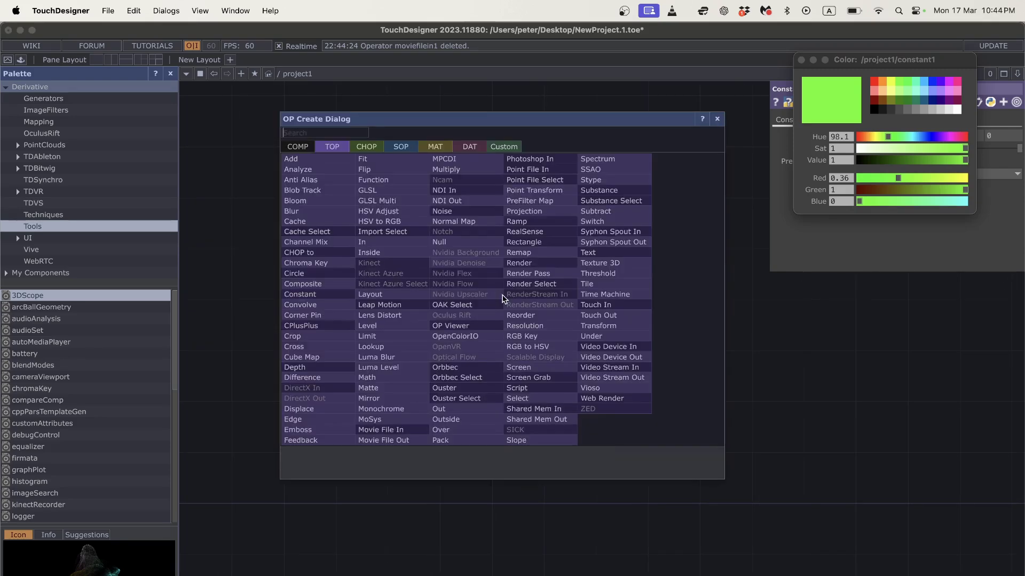
type("swi")
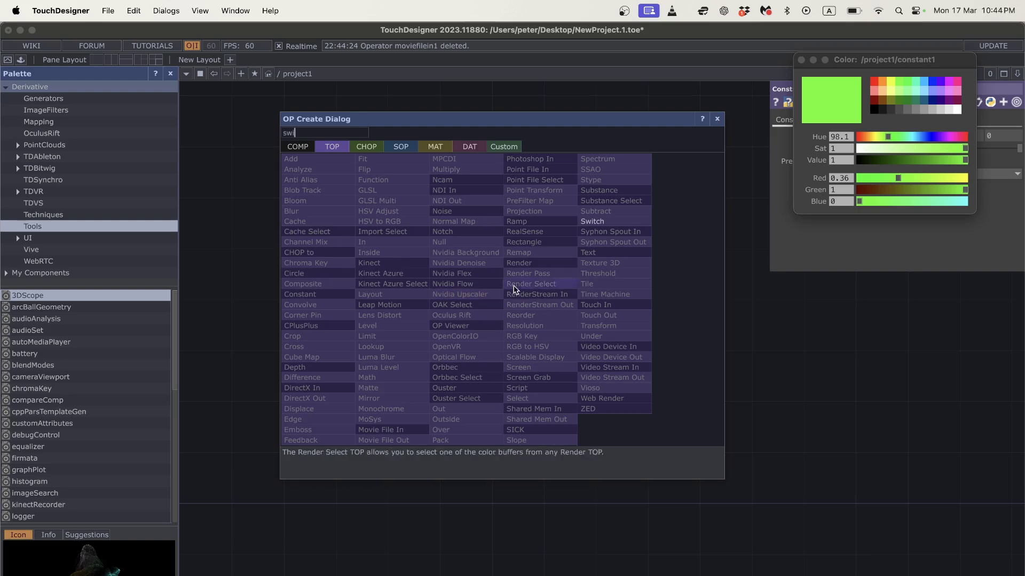
left_click(594, 222)
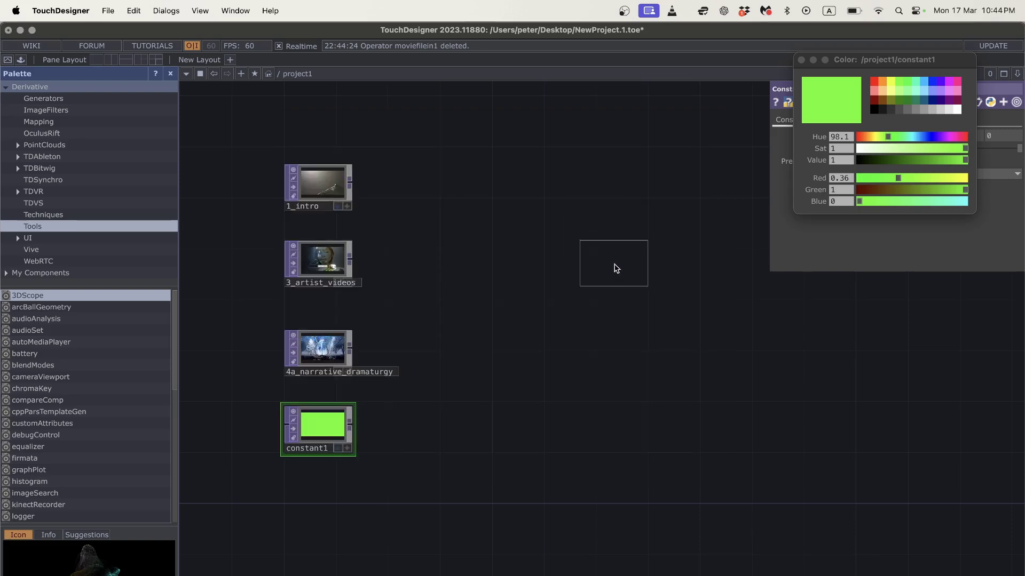
left_click(576, 315)
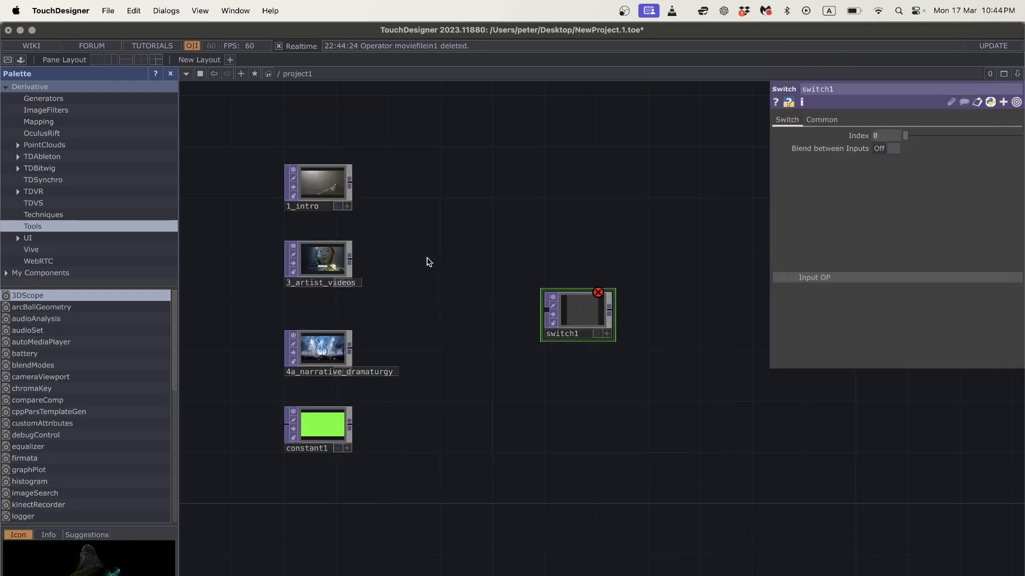
Step: Connect 1_intro, 3_artist_videos, 4a_narrative_dramaturgy and constant1, in that order, to the inputs of switch1
left_click(534, 307)
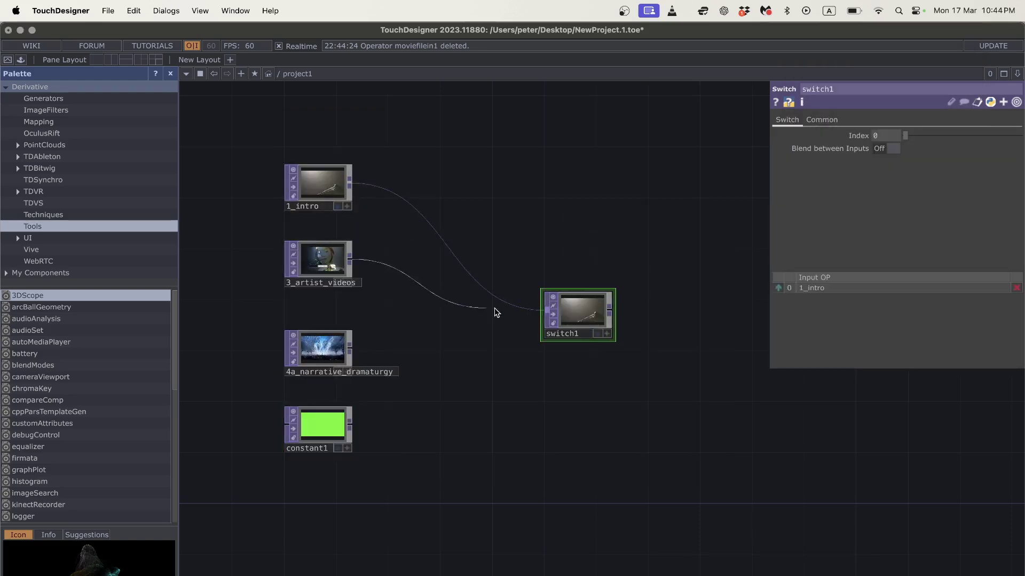
left_click(545, 310)
left_click(538, 322)
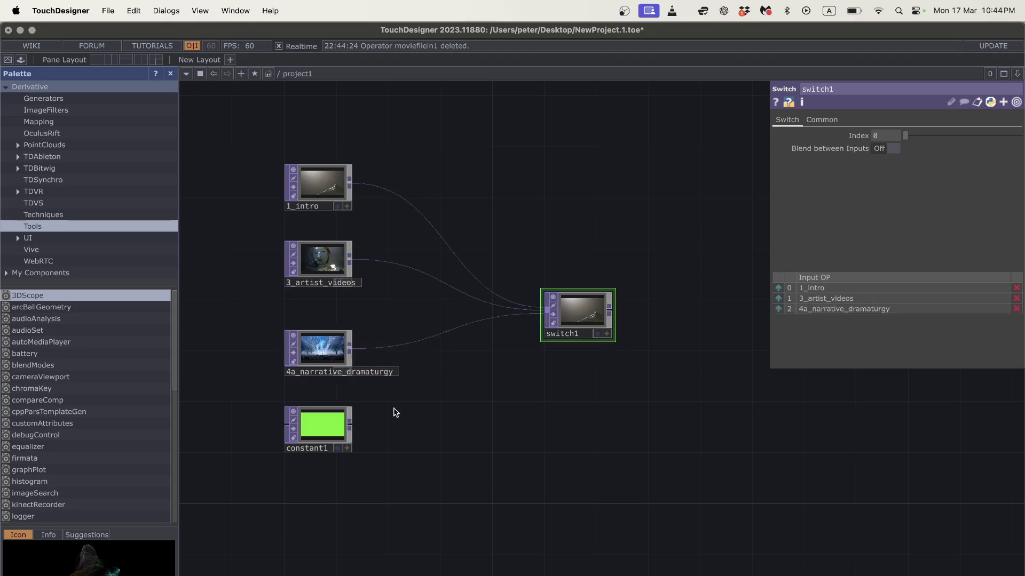
mouse_move(348, 425)
left_mouse_down()
mouse_move(476, 363)
mouse_move(345, 433)
mouse_move(348, 425)
left_mouse_up()
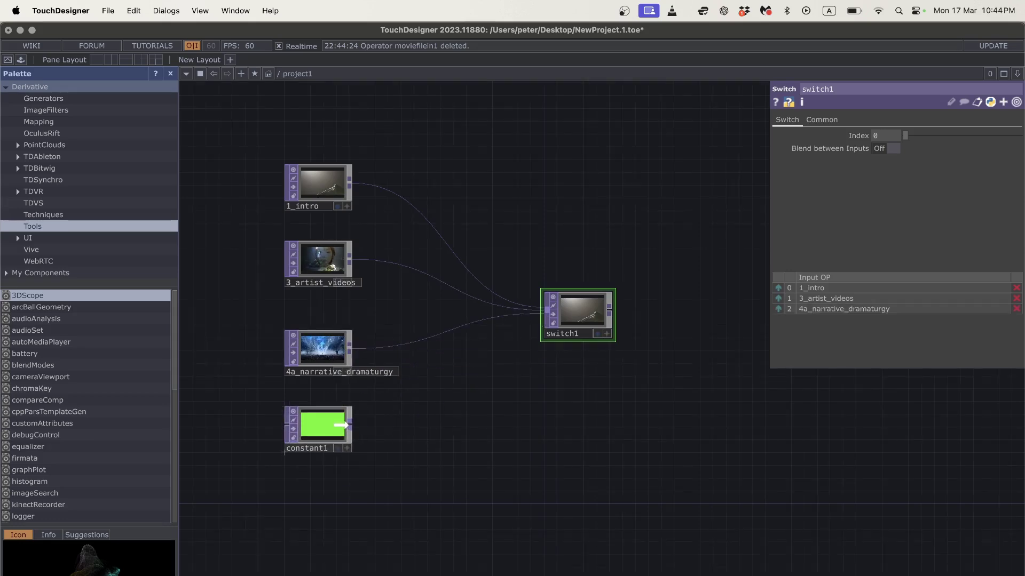
left_click(531, 328)
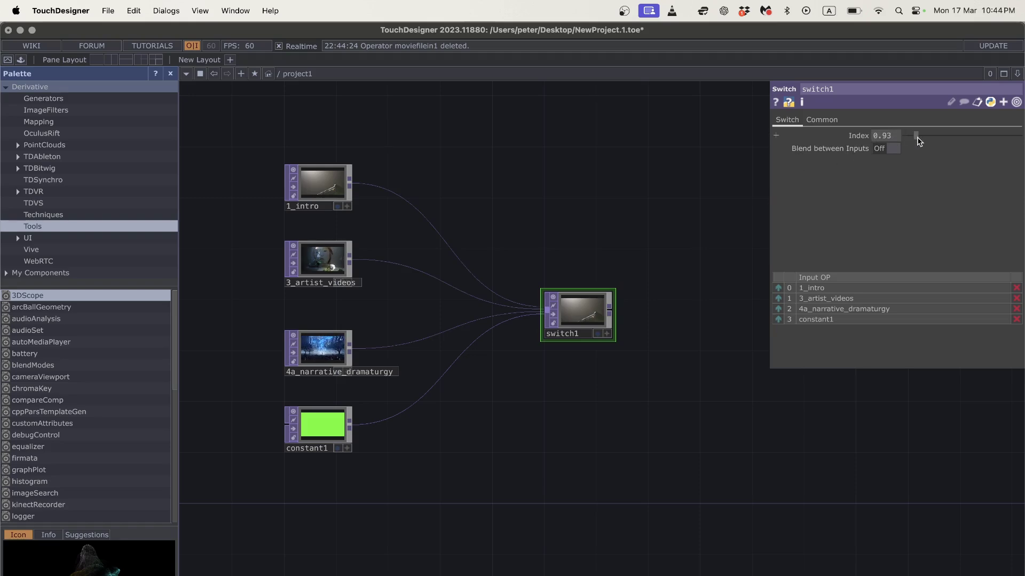
Step: Sweep switch1's Index through all four inputs to preview each source, and return it to 0
left_click_drag(914, 139, 917, 140)
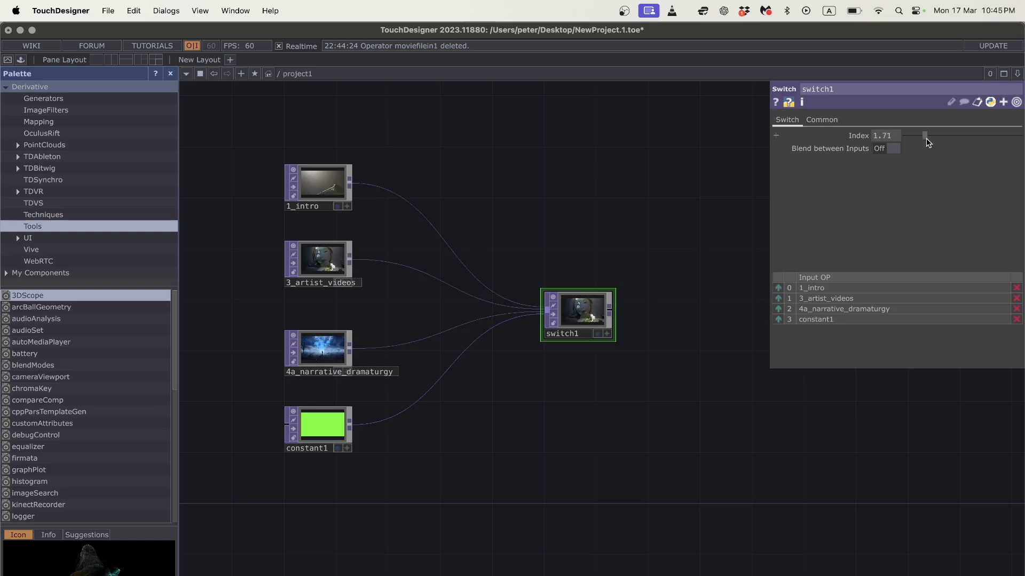
left_click_drag(931, 139, 931, 139)
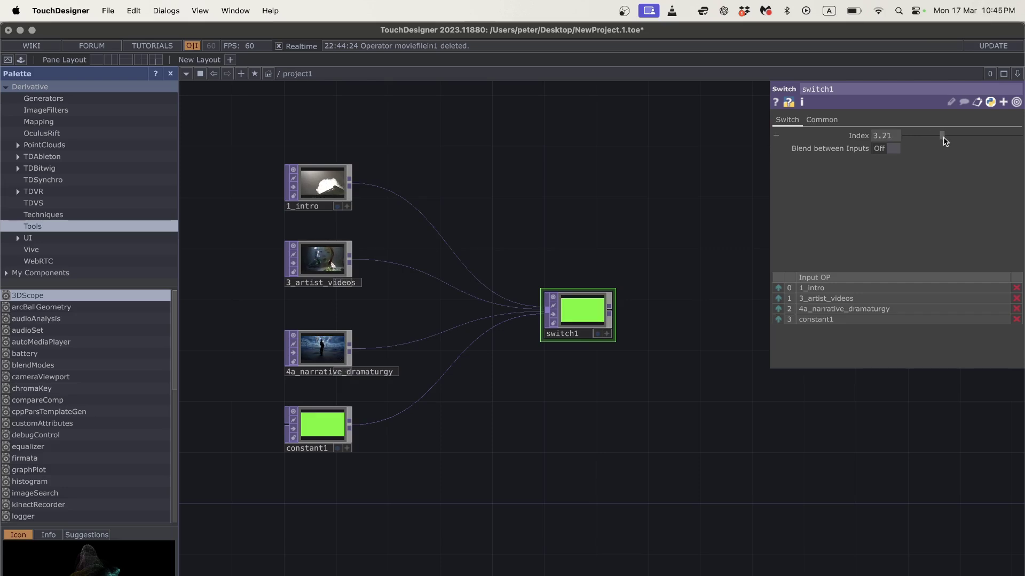
left_click_drag(945, 141, 905, 147)
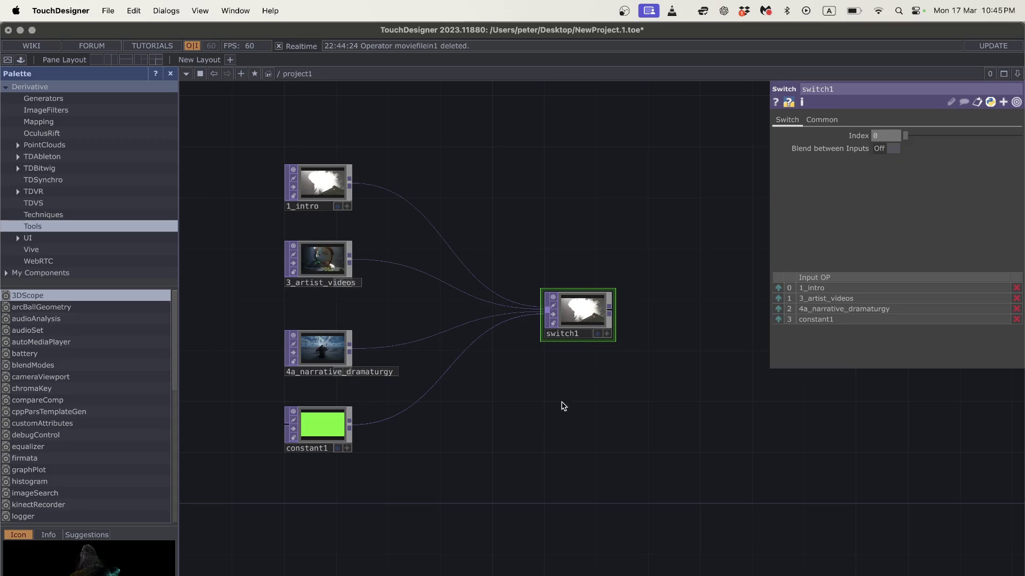
Step: Add a Cross TOP below switch1 and connect 4a_narrative_dramaturgy and constant1 to its inputs
key("Tab")
type("cross")
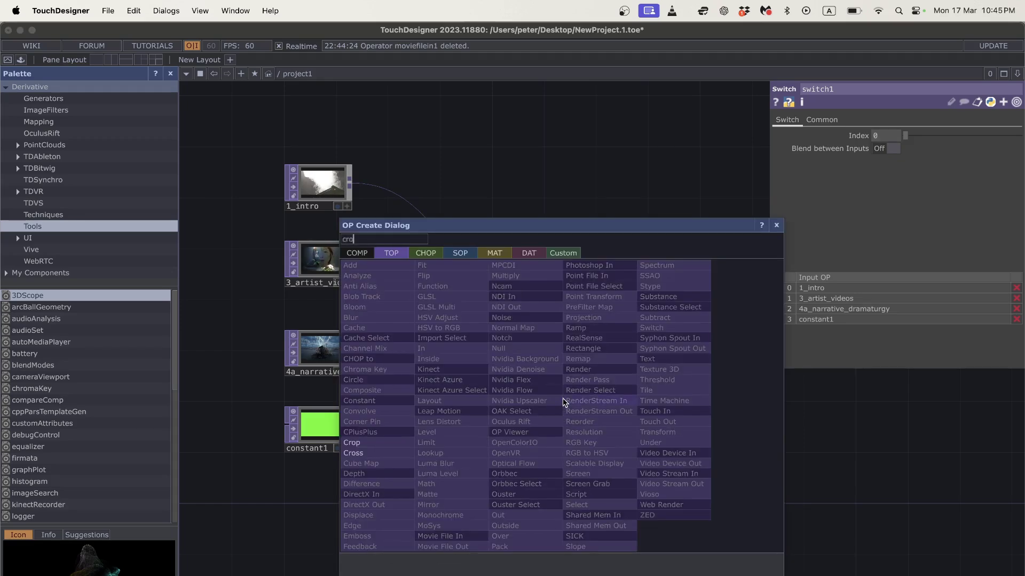
left_click(402, 455)
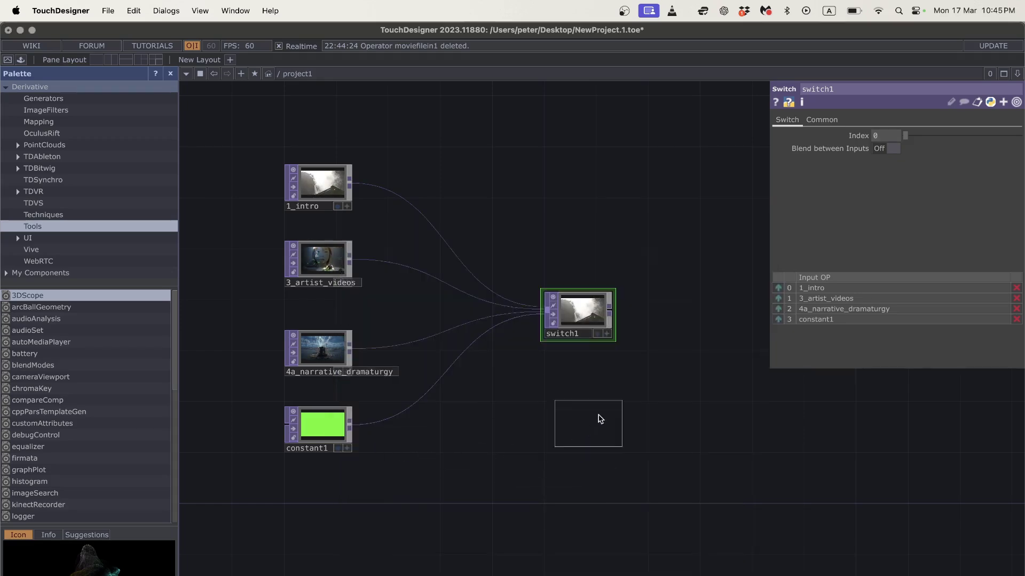
left_click(608, 401)
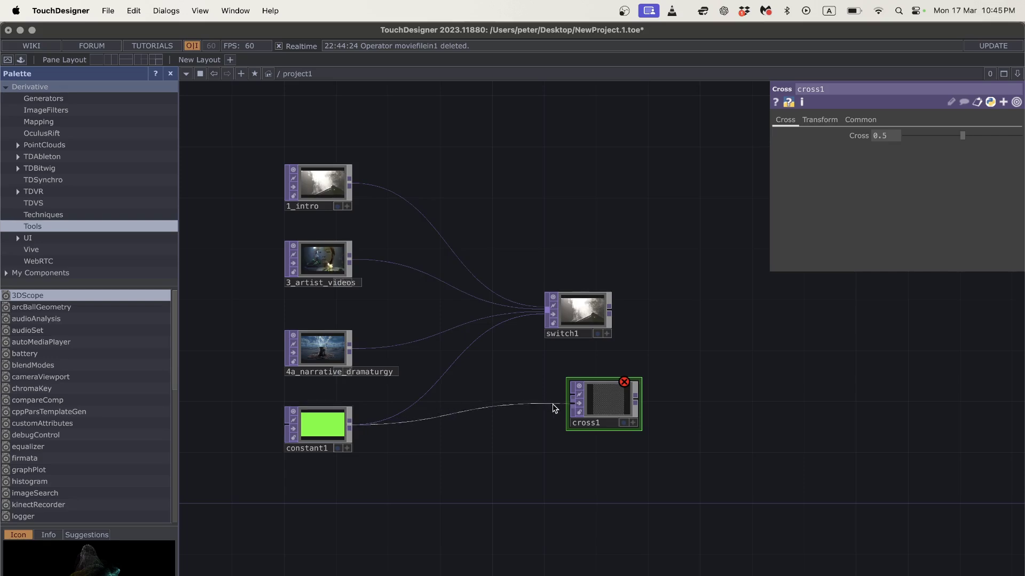
left_click(572, 395)
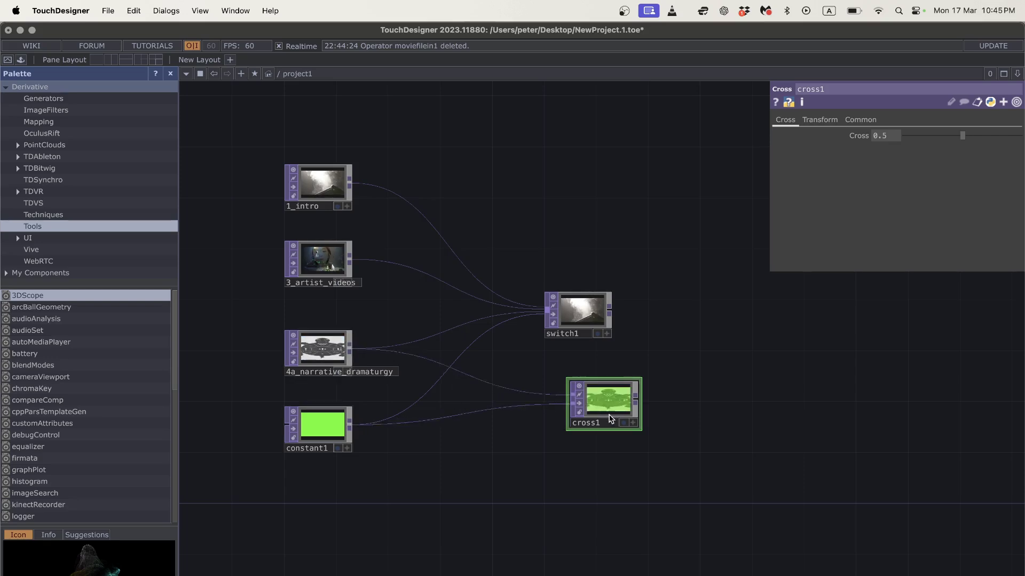
Step: Preview the blend of cross1 in the network background with Cross at 0.58, and delete the operator
scroll(609, 413, "up", 1)
left_click(624, 422)
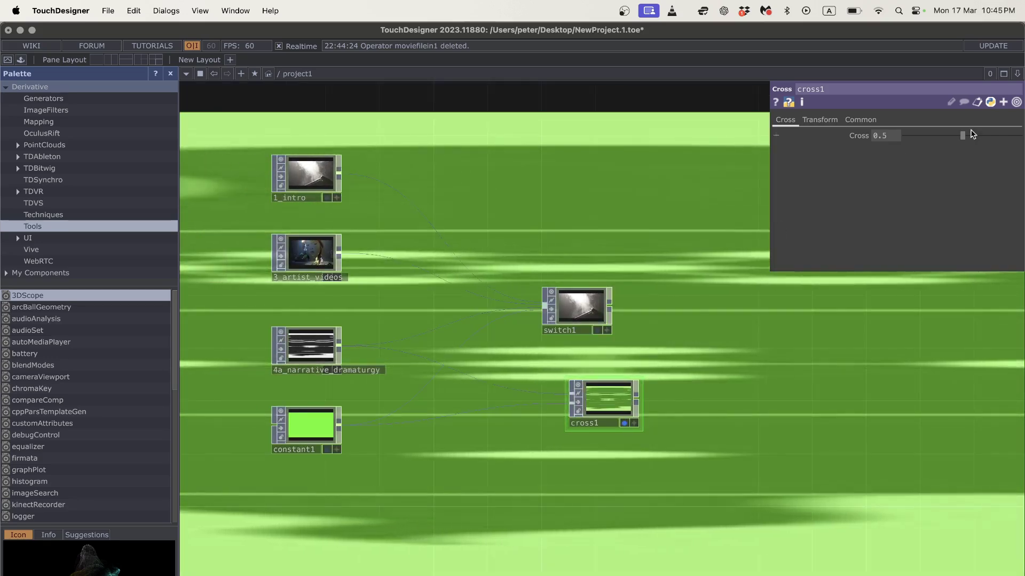
mouse_move(962, 135)
left_mouse_down()
mouse_move(943, 134)
mouse_move(1010, 137)
mouse_move(973, 143)
left_mouse_up()
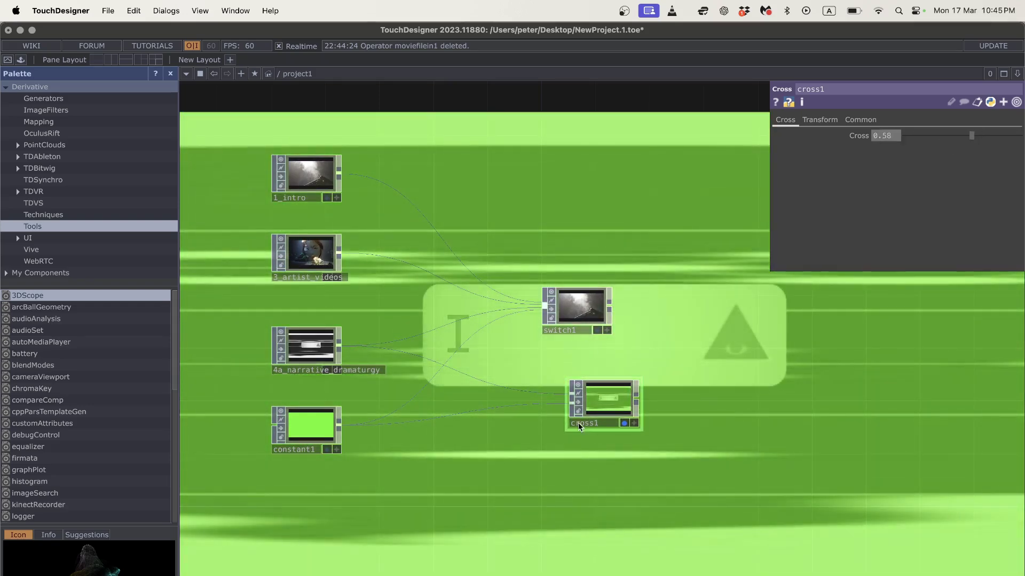
key("Delete")
left_click_drag(578, 407, 539, 407)
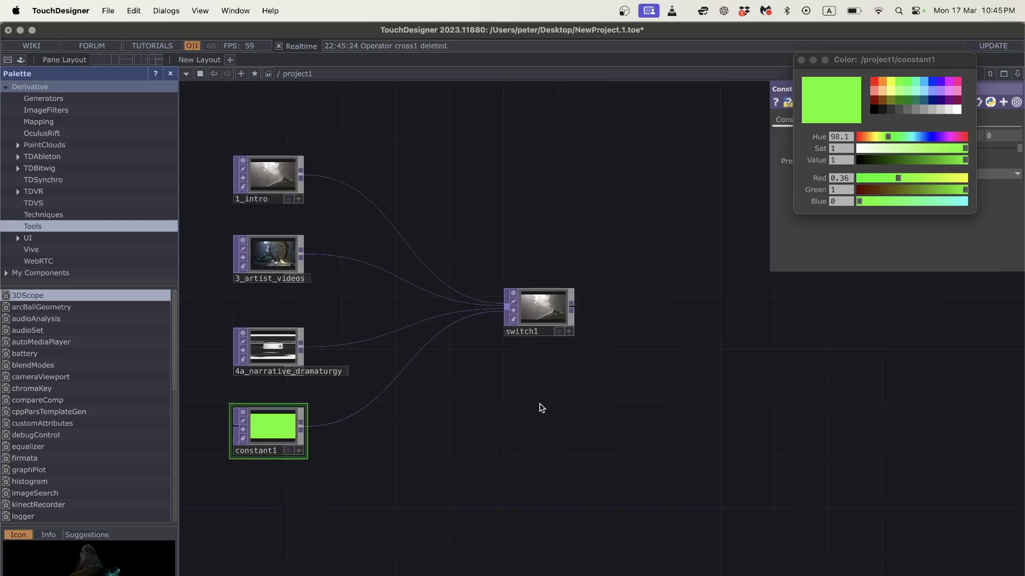
Step: Append a Null TOP to the output of switch1, followed by an Out TOP
right_click(574, 310)
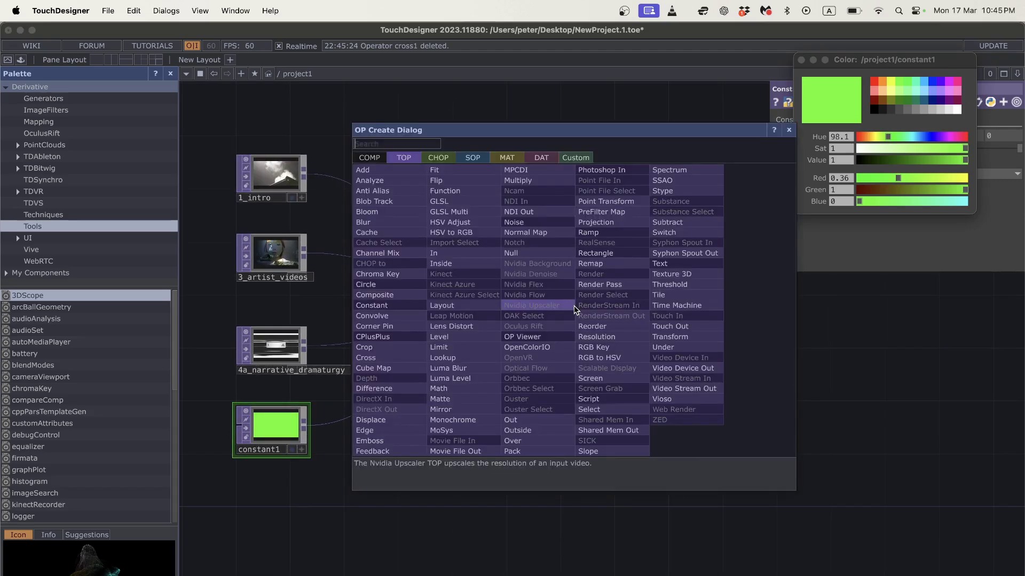
left_click(526, 252)
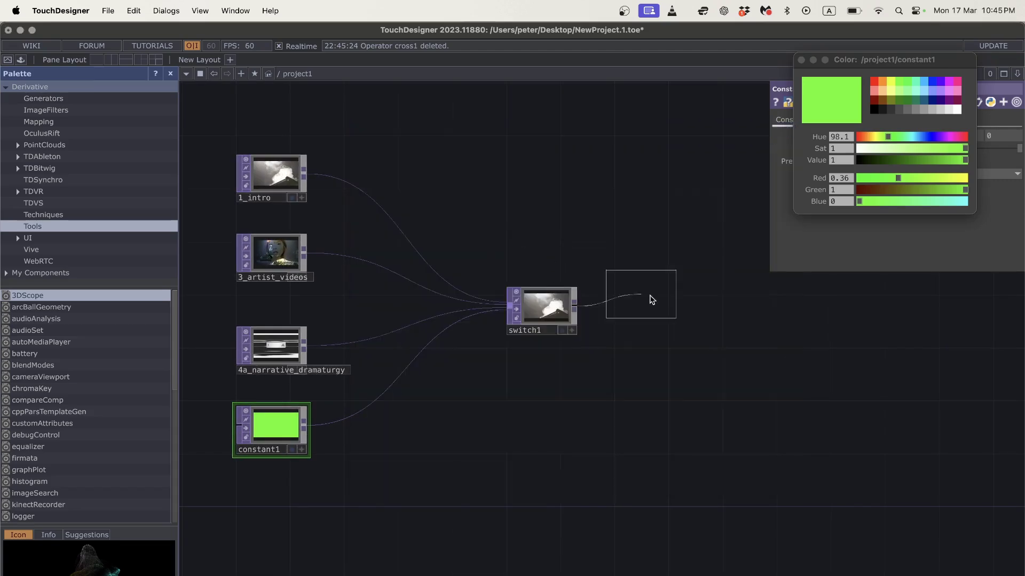
left_click(690, 314)
right_click(722, 308)
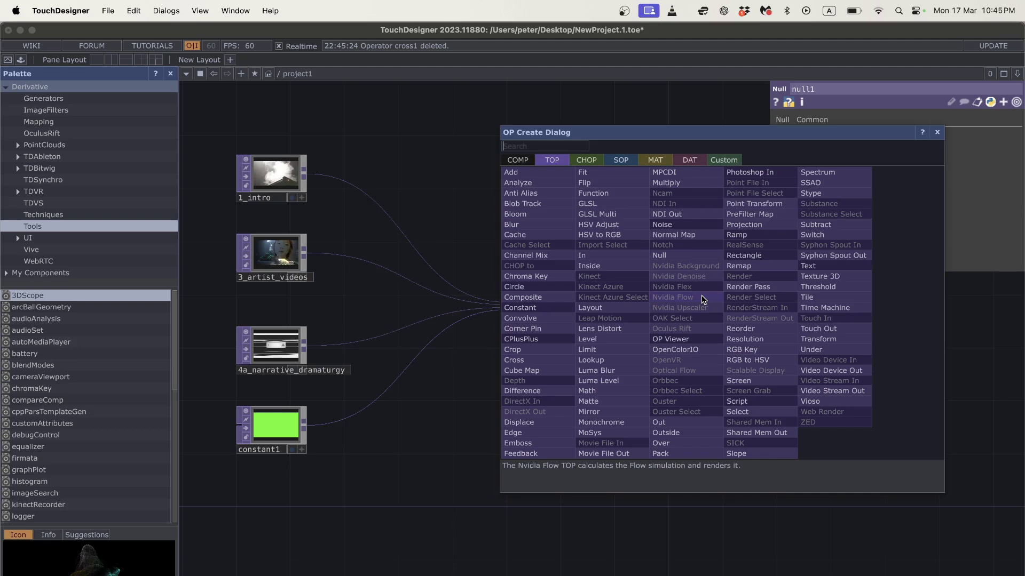
type("out")
left_click(701, 421)
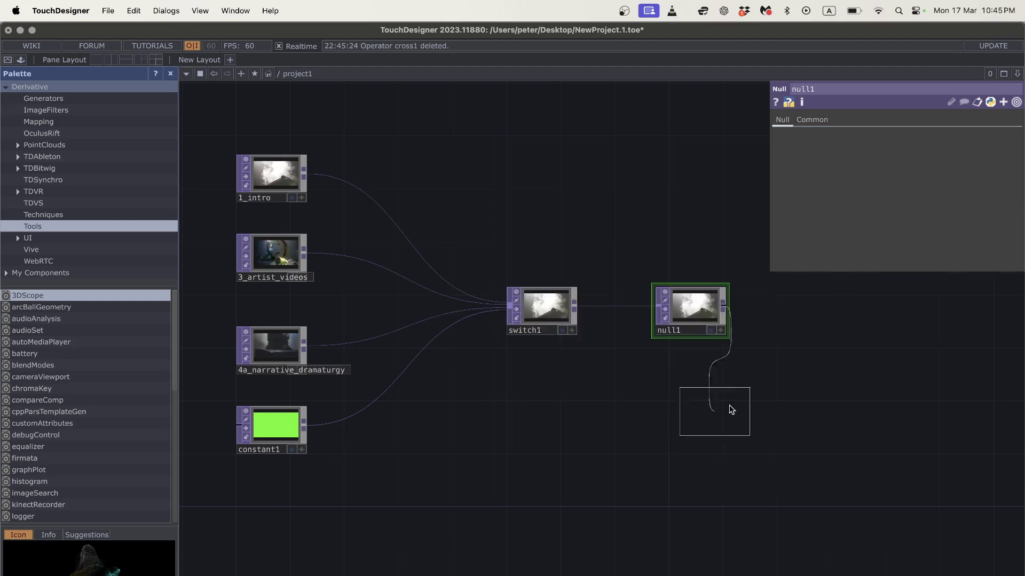
left_click(857, 320)
scroll(555, 419, "down", 2)
mouse_move(555, 418)
left_mouse_down()
mouse_move(603, 413)
mouse_move(567, 426)
left_mouse_up()
left_click(599, 337)
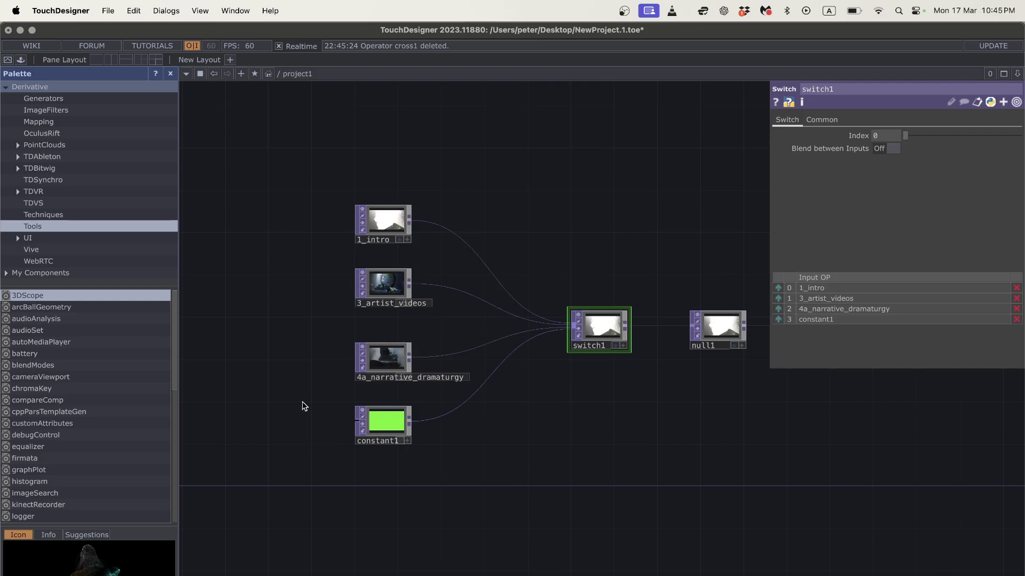
Step: Add a Keyboard In CHOP in the empty network area before the column of sources
scroll(268, 384, "left", 3)
key("Tab")
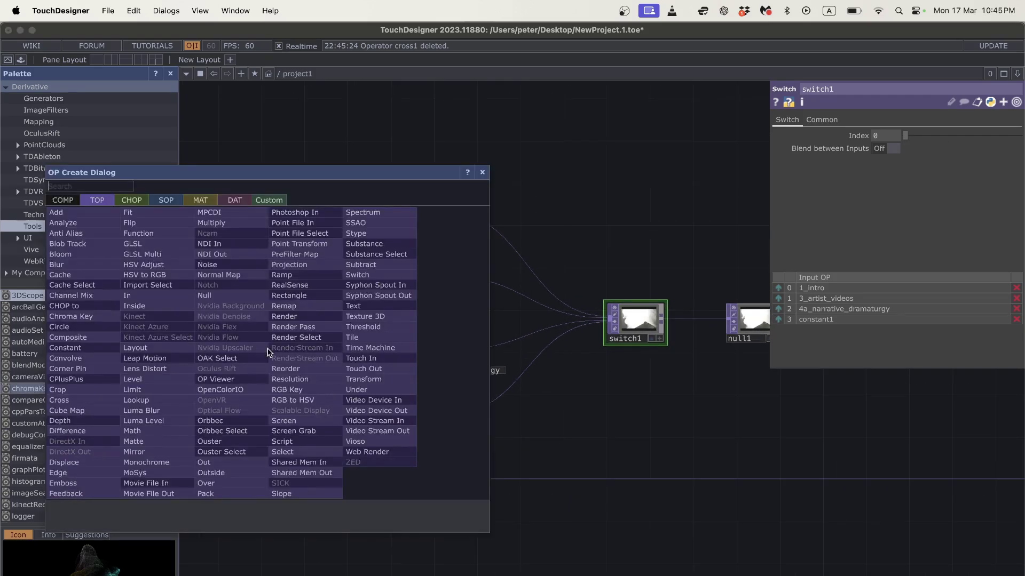
left_click(133, 198)
type("key")
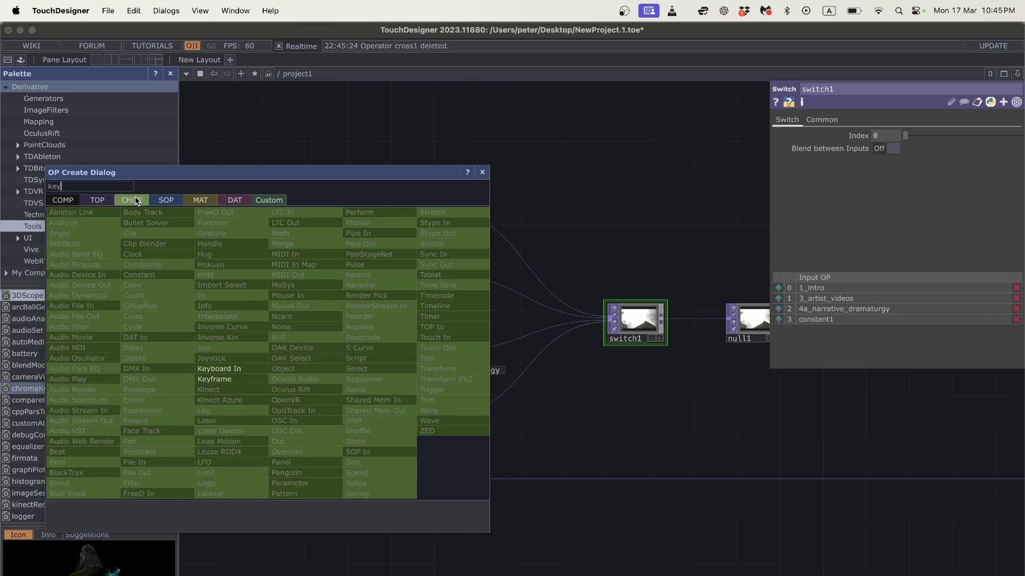
left_click(221, 369)
left_click(255, 335)
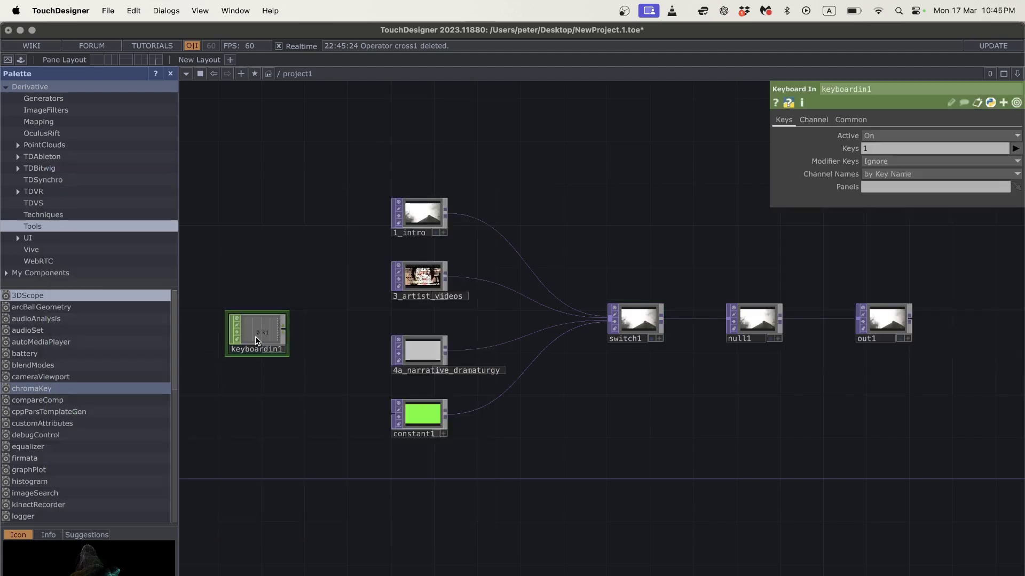
Step: Set keyboardin1's Keys to 1 2 3 4 space
left_click(873, 152)
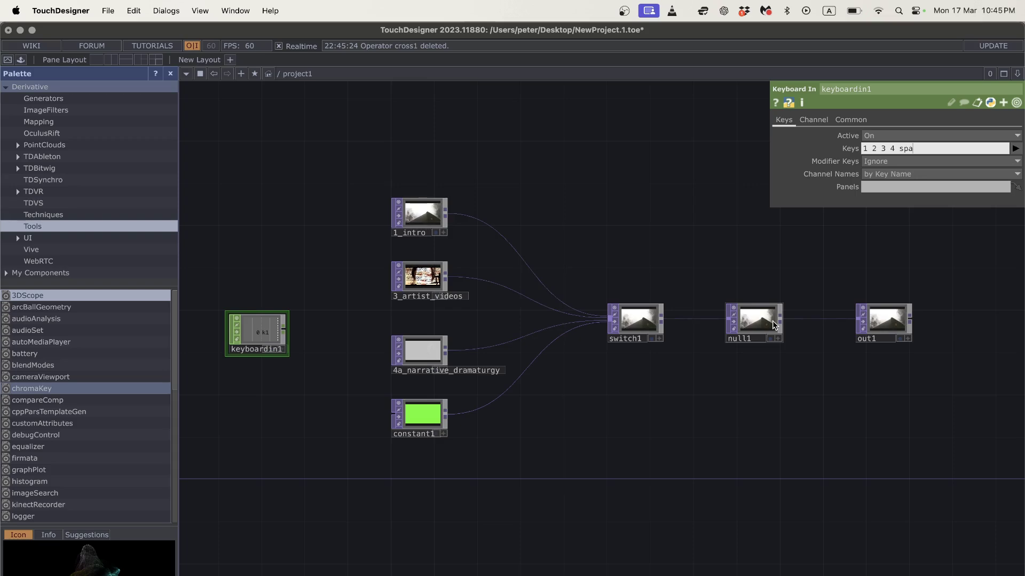
type("cw")
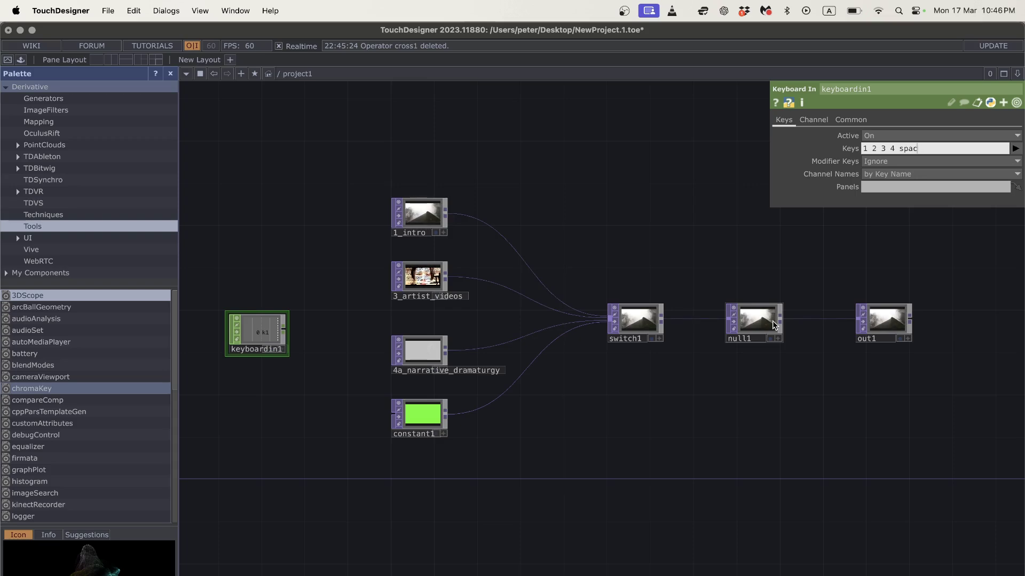
key("Return")
scroll(274, 368, "up", 5)
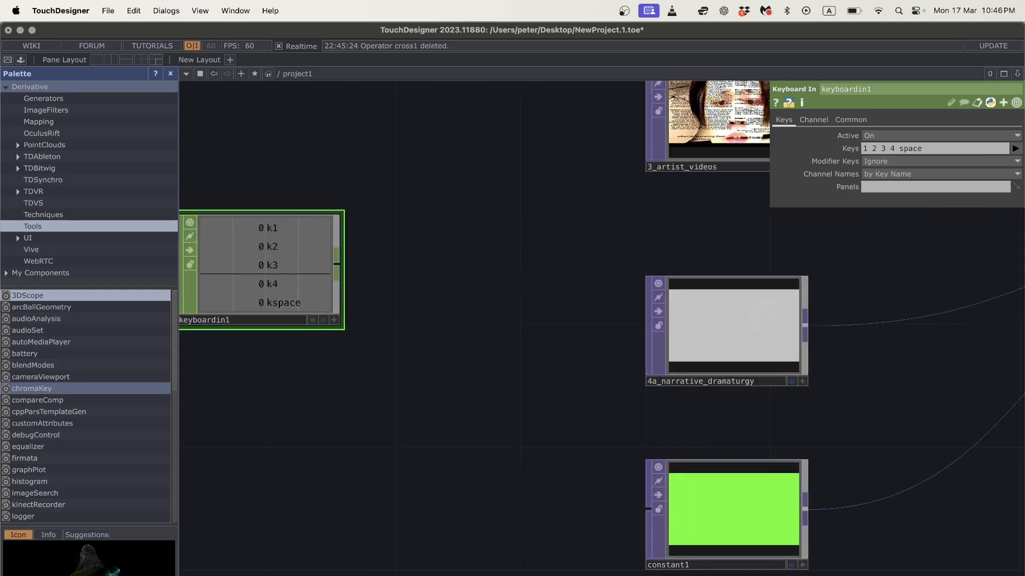
scroll(465, 361, "down", 3)
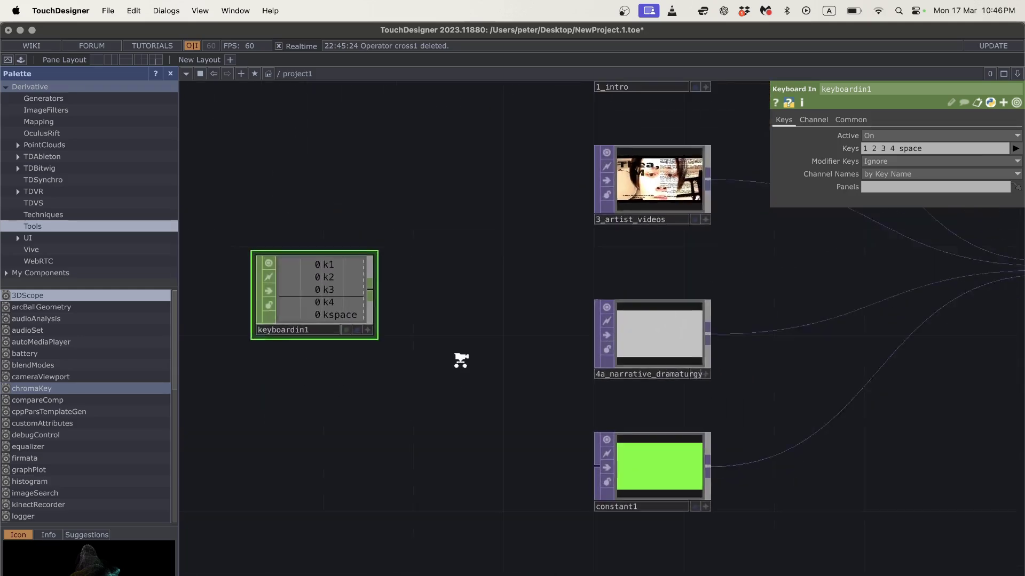
Step: Remove space from keyboardin1's Keys so that only 1 2 3 4 remain
left_click(923, 149)
left_click(926, 147)
key("BackSpace")
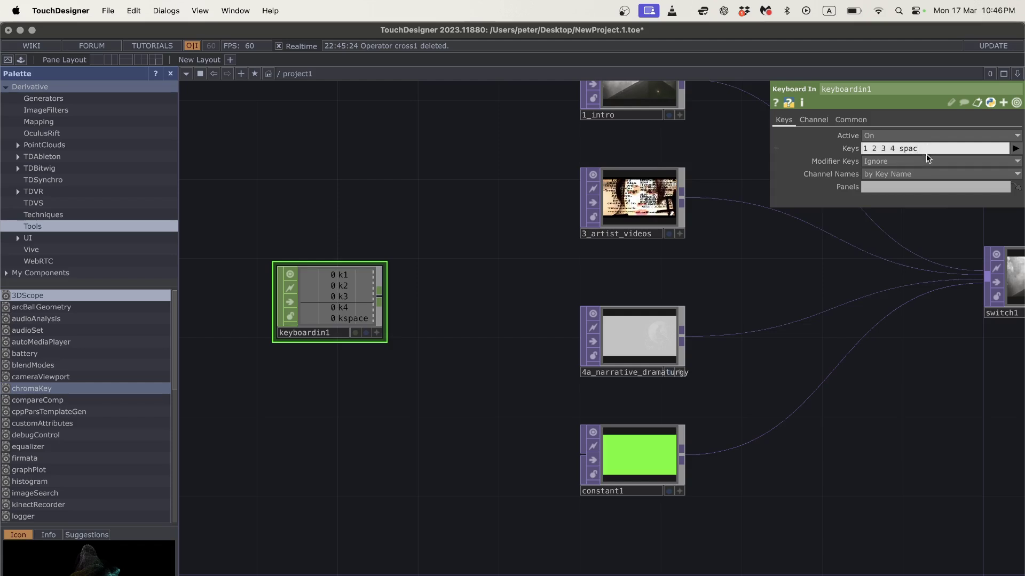
key("BackSpace")
key("BackSpace")
key("BackSpace")
key("BackSpace")
key("BackSpace")
key("Return")
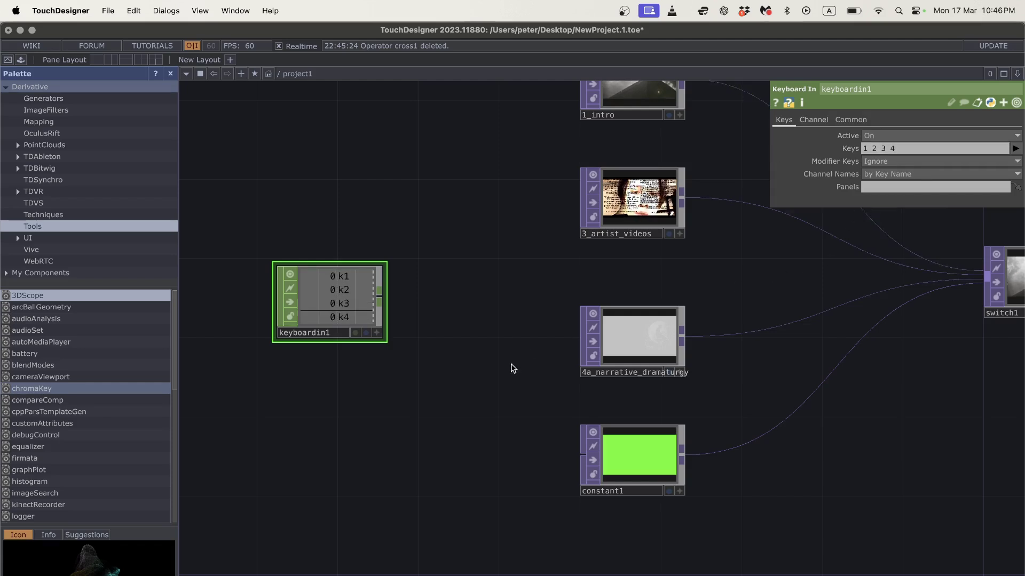
Step: Append a Logic CHOP to the output of keyboardin1 and place it directly below
scroll(390, 379, "down", 2)
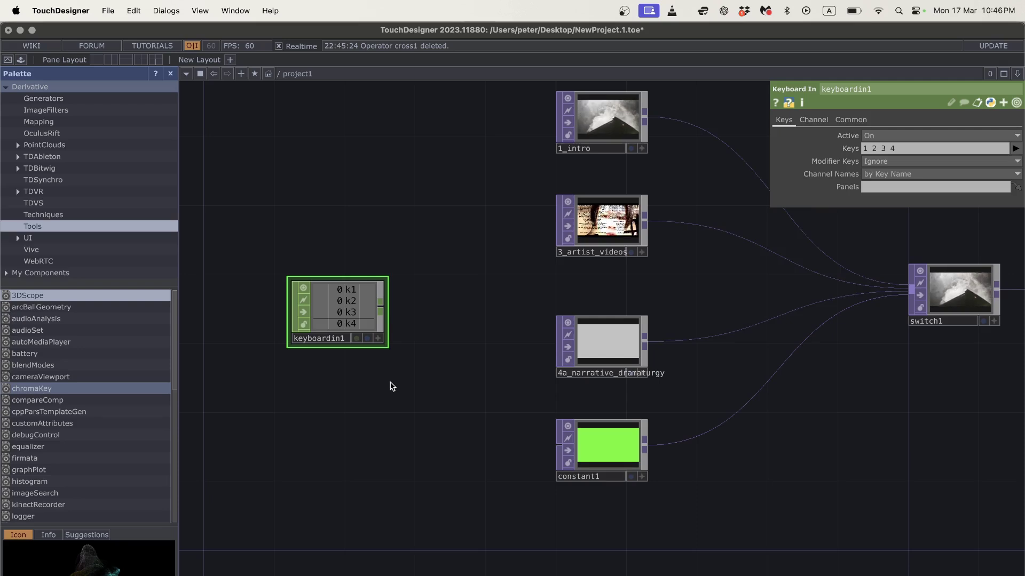
left_click_drag(320, 393, 325, 365)
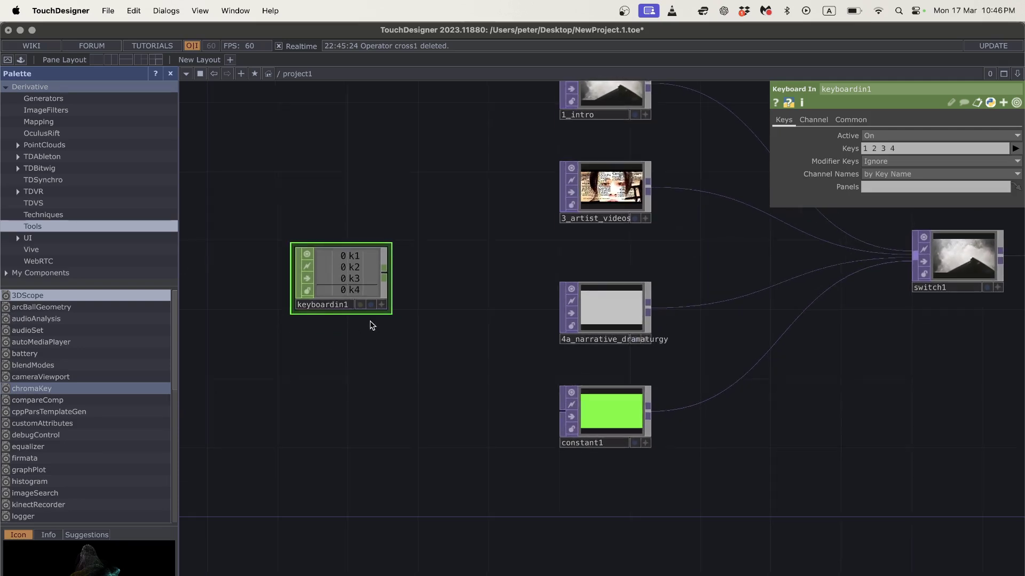
right_click(386, 274)
type("log")
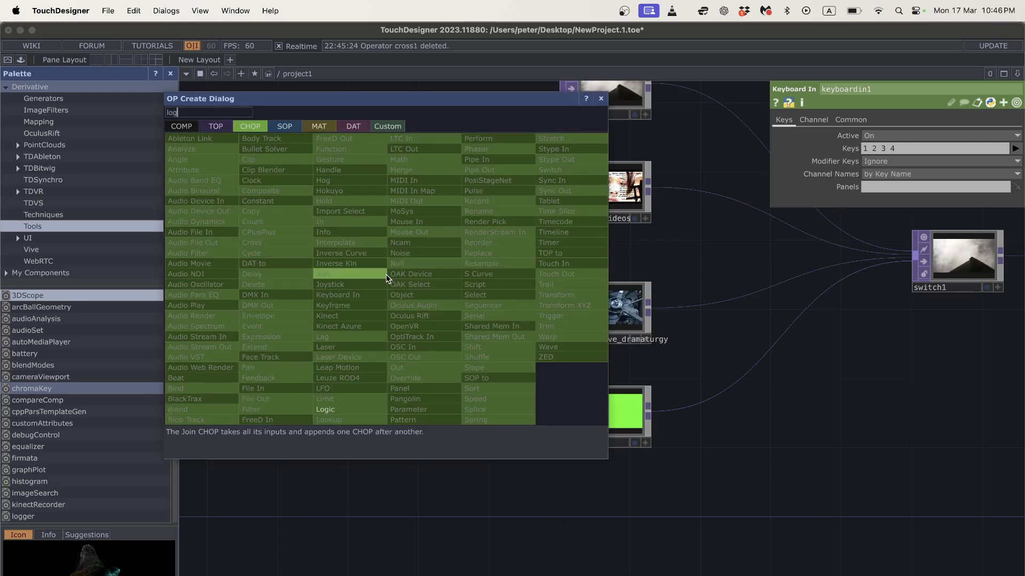
left_click(340, 408)
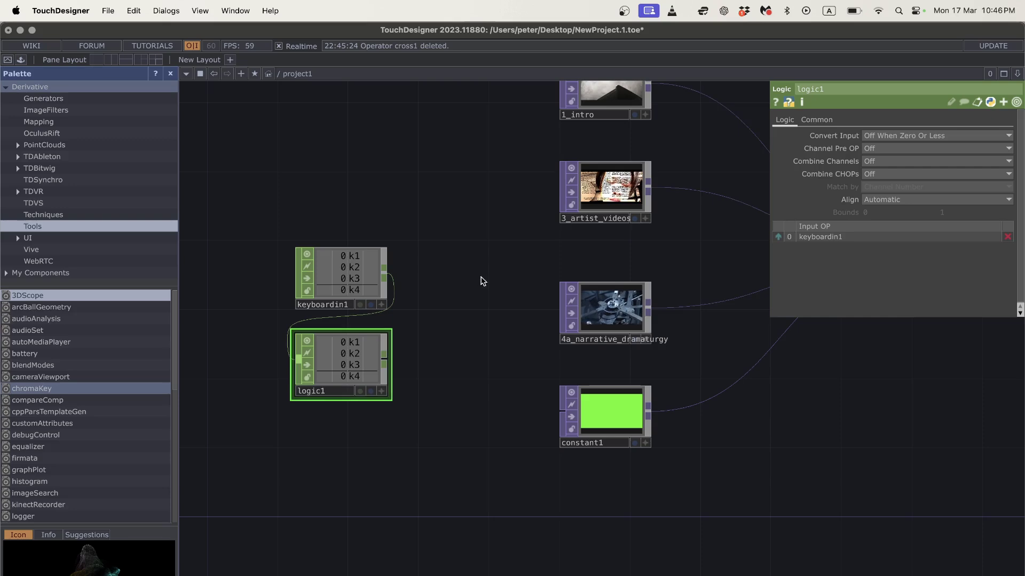
Step: Set logic1's Channel Pre OP to Radio Button and test the channels with the number keys
left_click(875, 162)
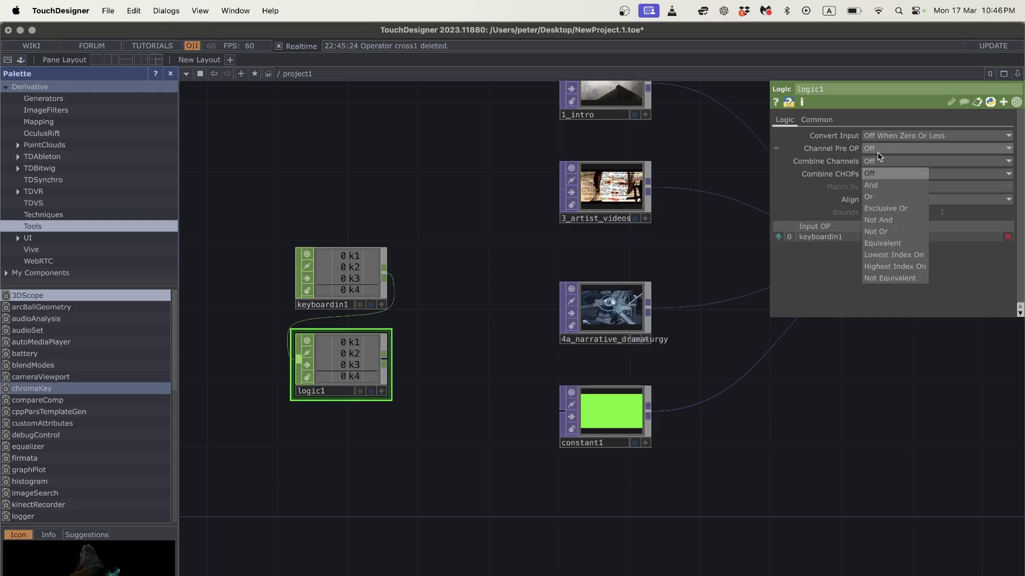
left_click(877, 145)
left_click(876, 145)
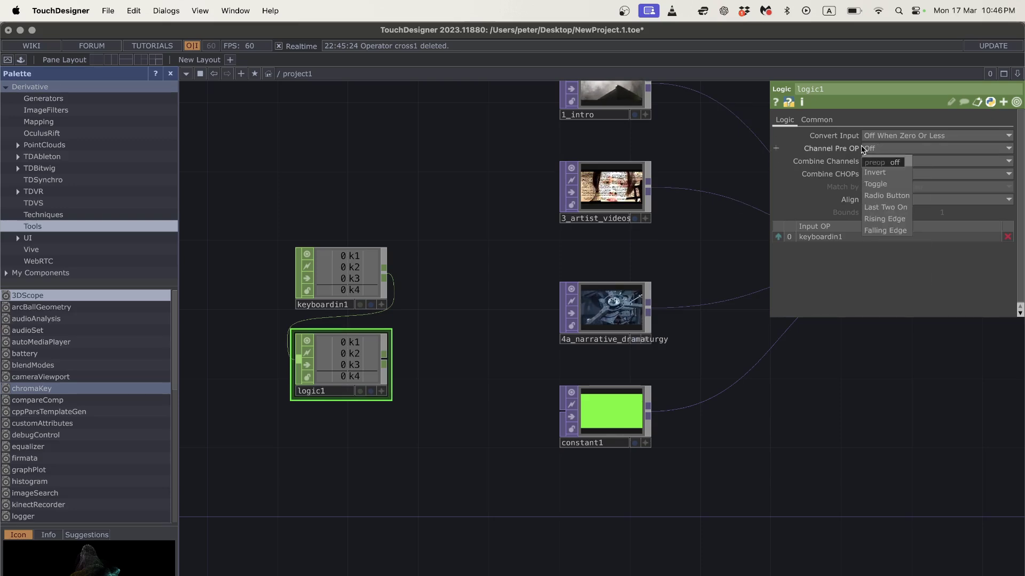
left_click(886, 195)
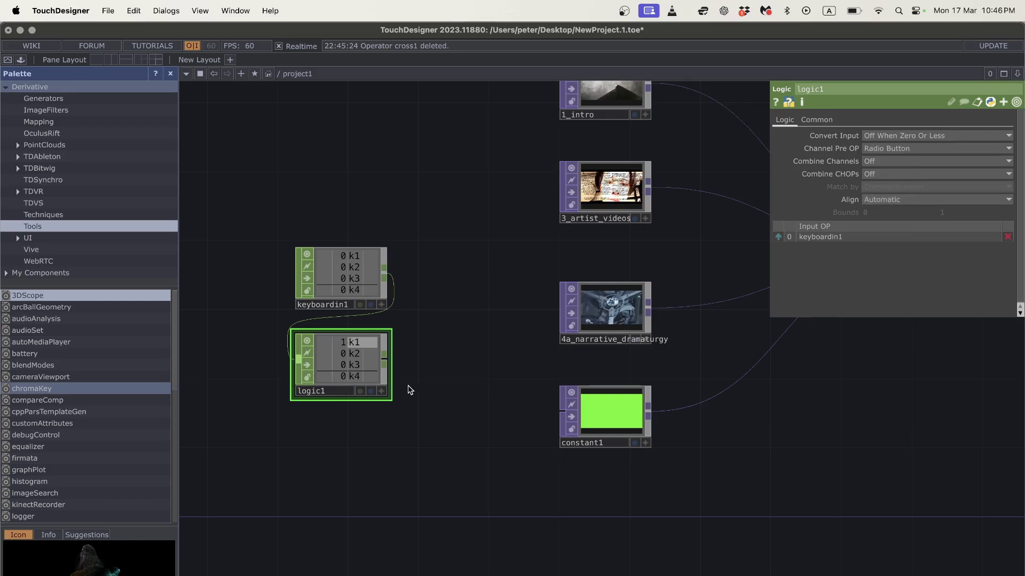
key("4")
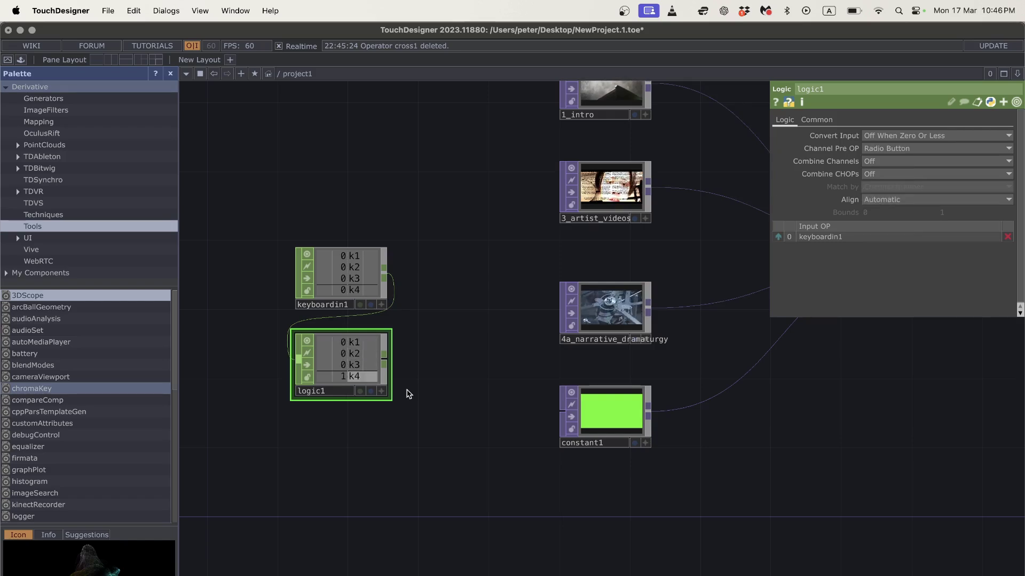
key("3")
key("3")
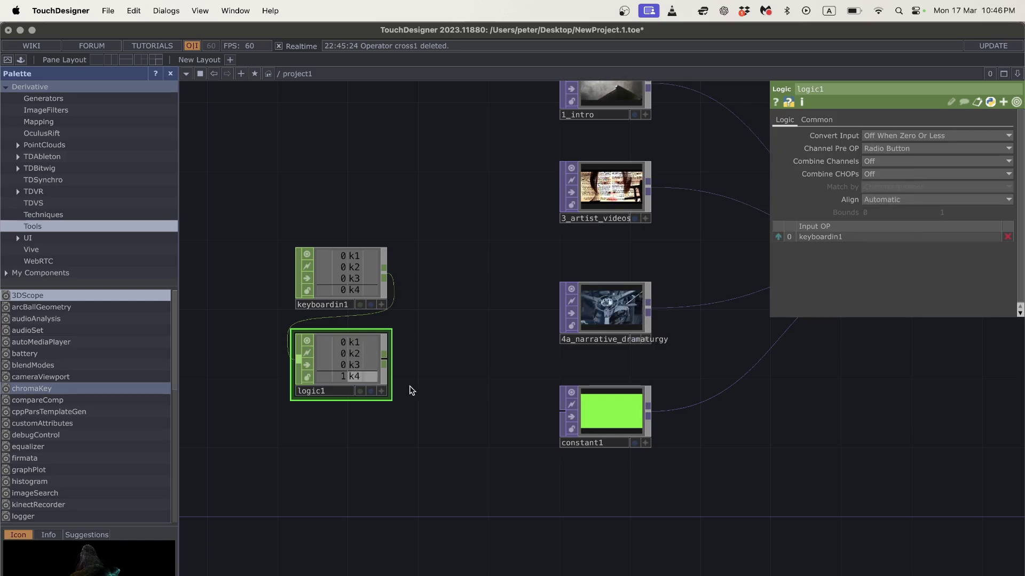
Step: Try Toggle as logic1's Channel Pre OP, and return it to Radio Button
left_click(910, 147)
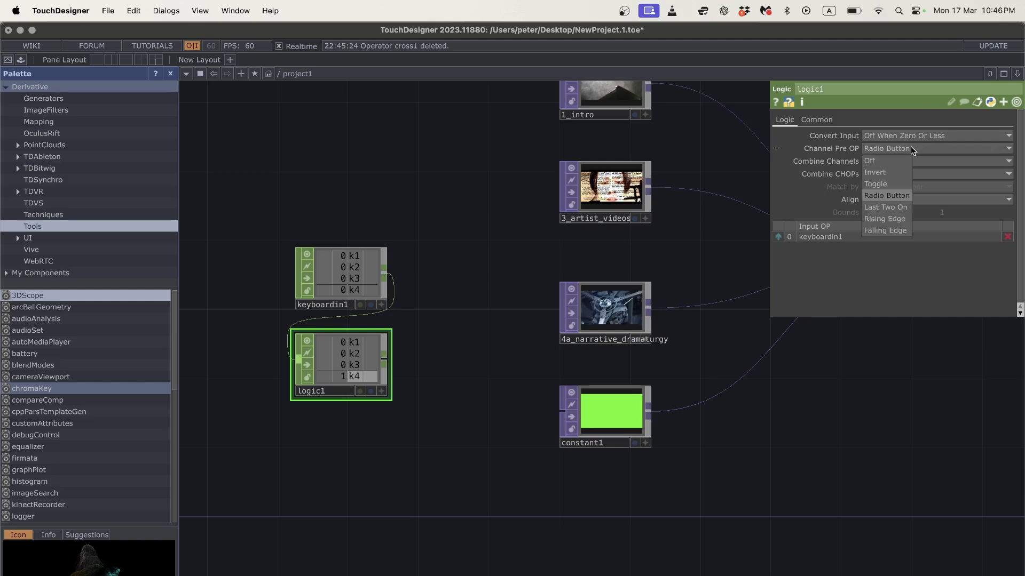
left_click(878, 184)
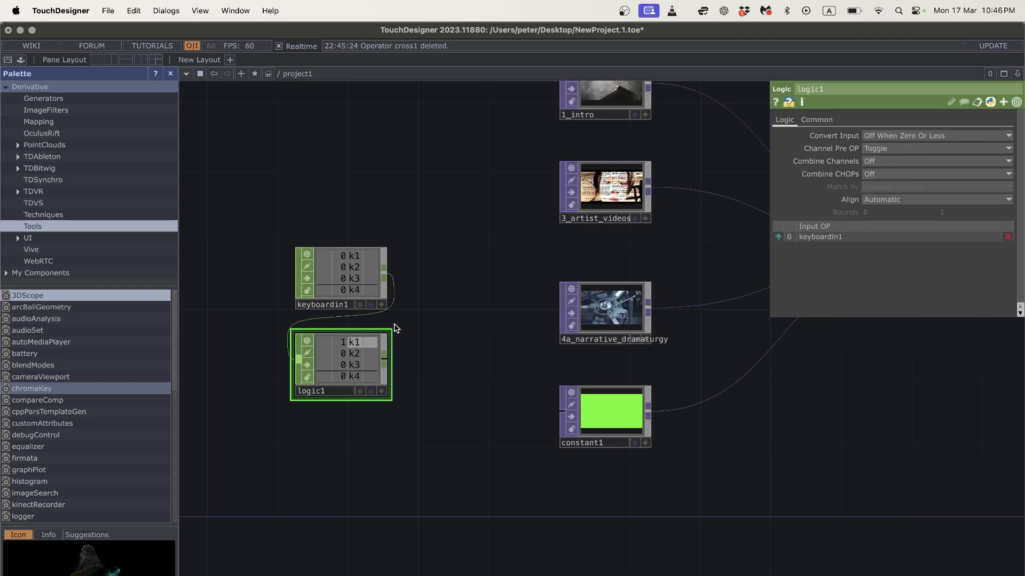
left_click(886, 148)
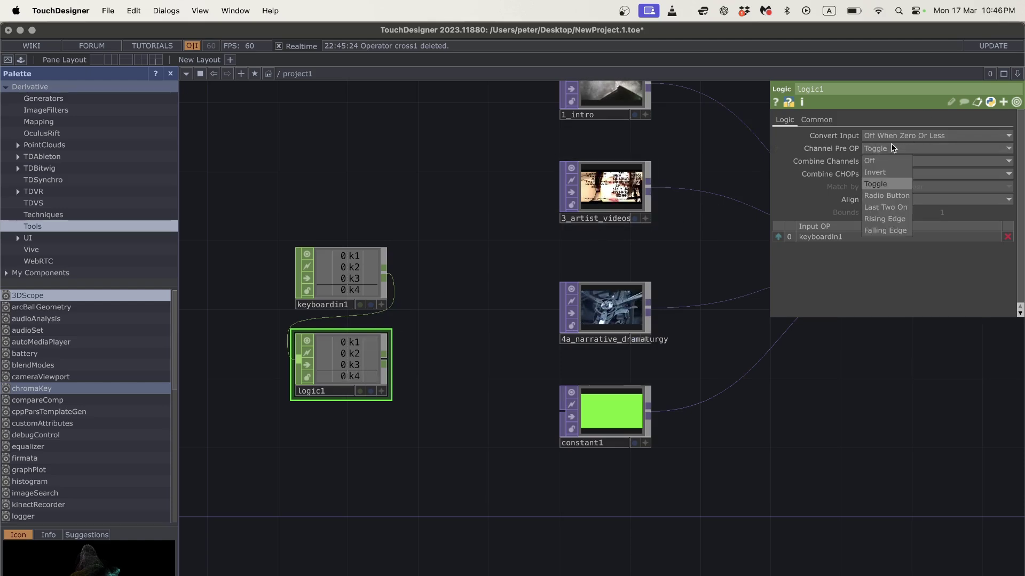
left_click(884, 195)
Step: Append a Fan CHOP to the output of logic1 and place it below
scroll(431, 383, "down", 2)
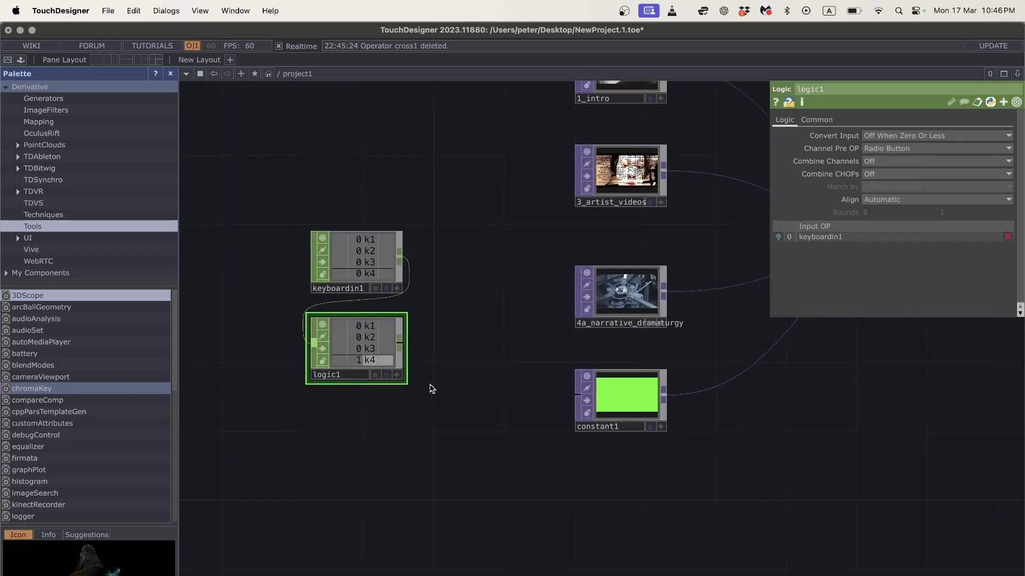
scroll(421, 389, "up", 1)
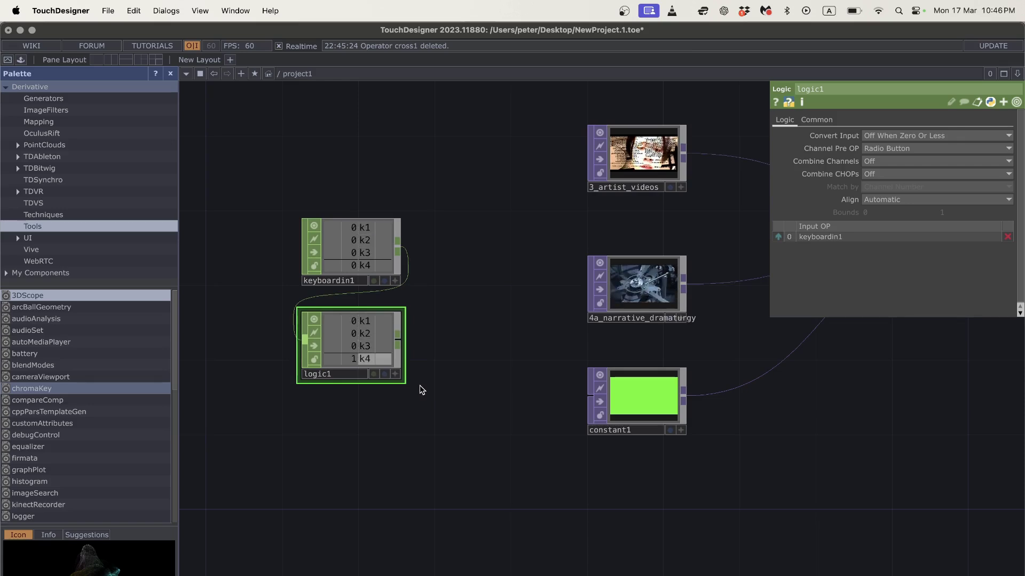
right_click(399, 343)
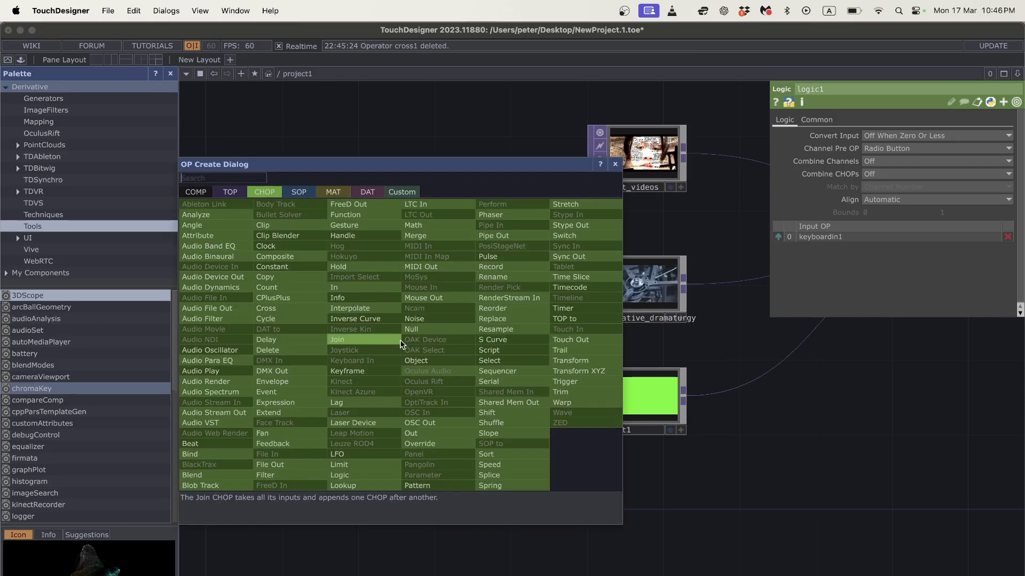
left_click(309, 433)
left_click(355, 462)
Step: Set fan1's Operation to Fan In and move the operator closer to logic1
left_click(897, 135)
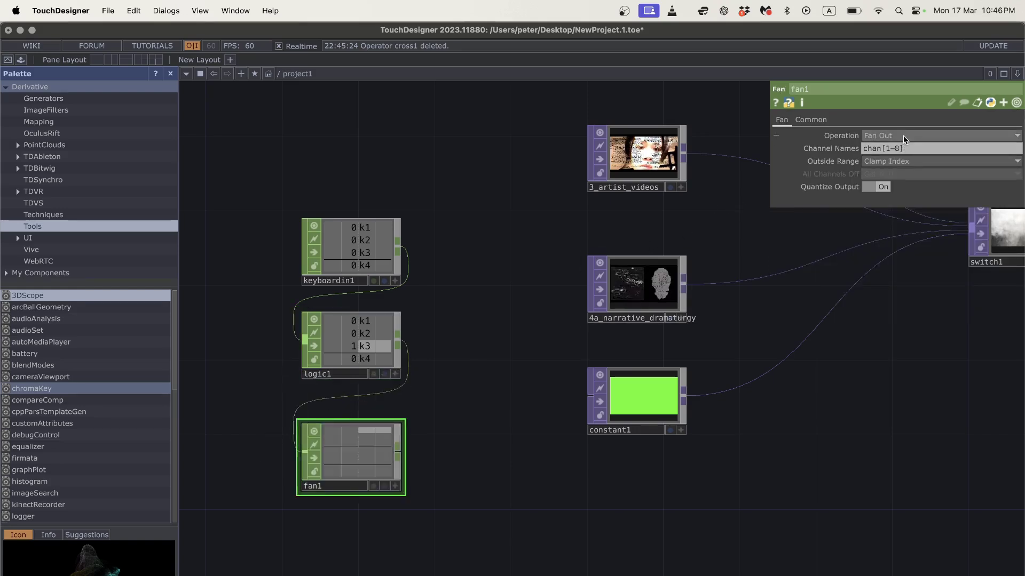
left_click(885, 159)
left_click_drag(440, 493, 443, 448)
left_click_drag(377, 423, 376, 404)
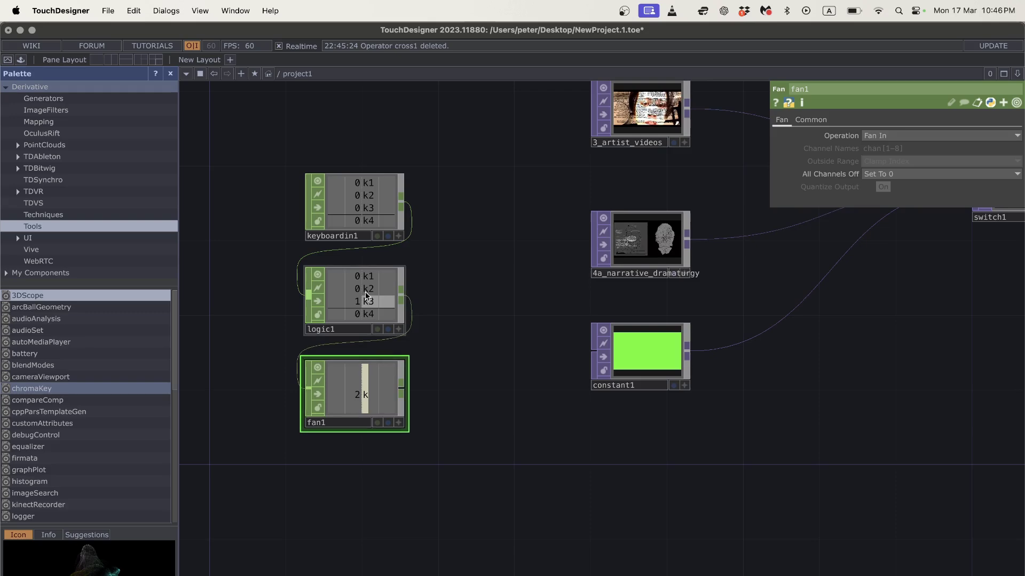
Step: Append a Null CHOP to the output of fan1 and place it at the end of the keyboard chain
right_click(403, 391)
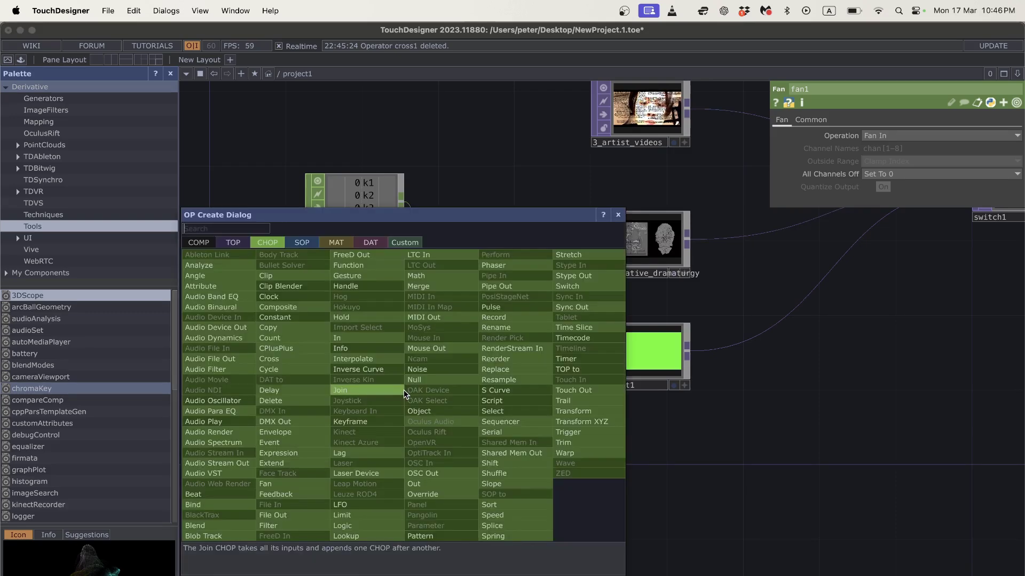
left_click(414, 381)
left_click(355, 488)
scroll(472, 490, "down", 3)
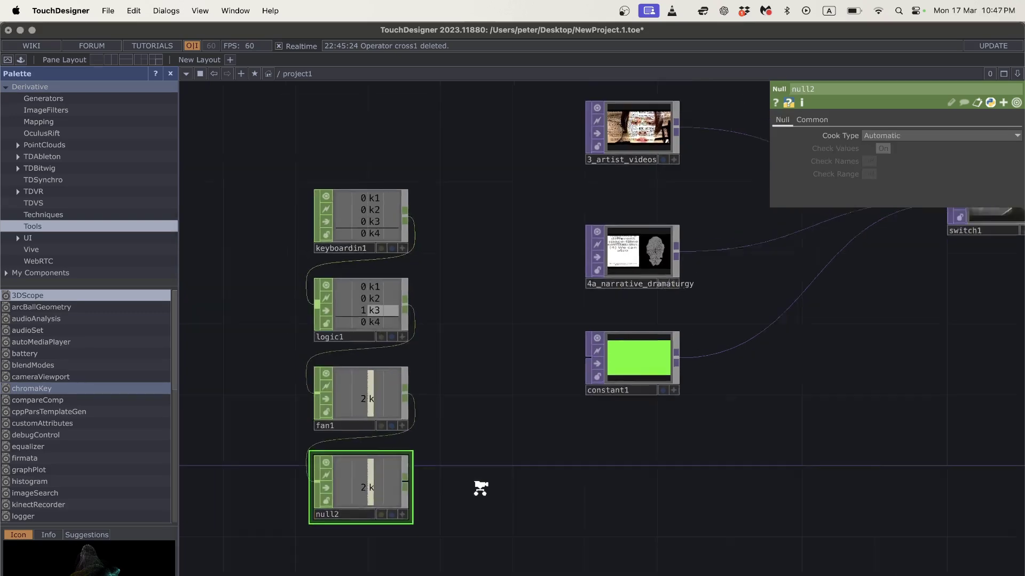
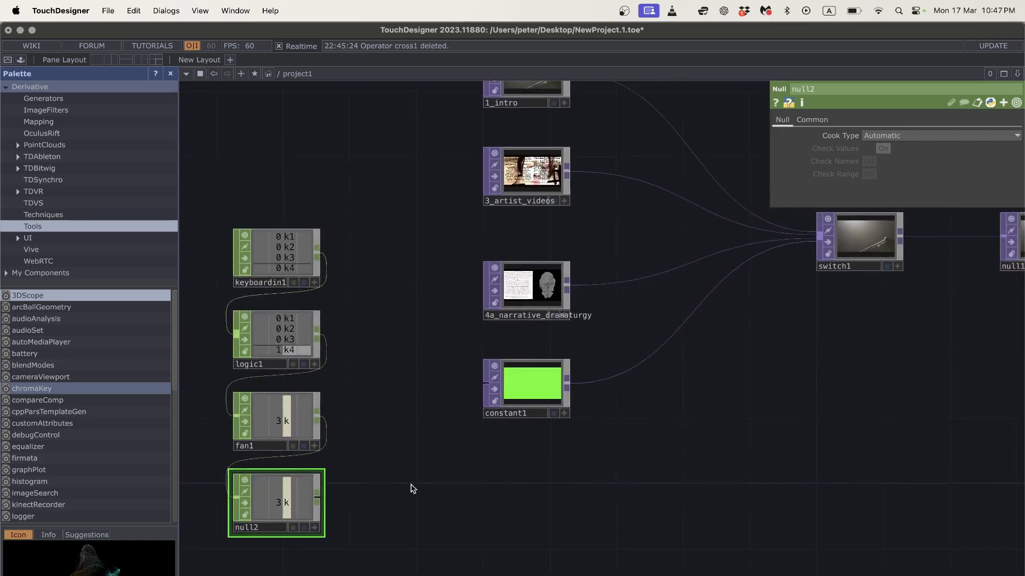
Step: Link switch1's Index to null2's k channel as a CHOP reference, and show out1 as the network background
left_click(805, 270)
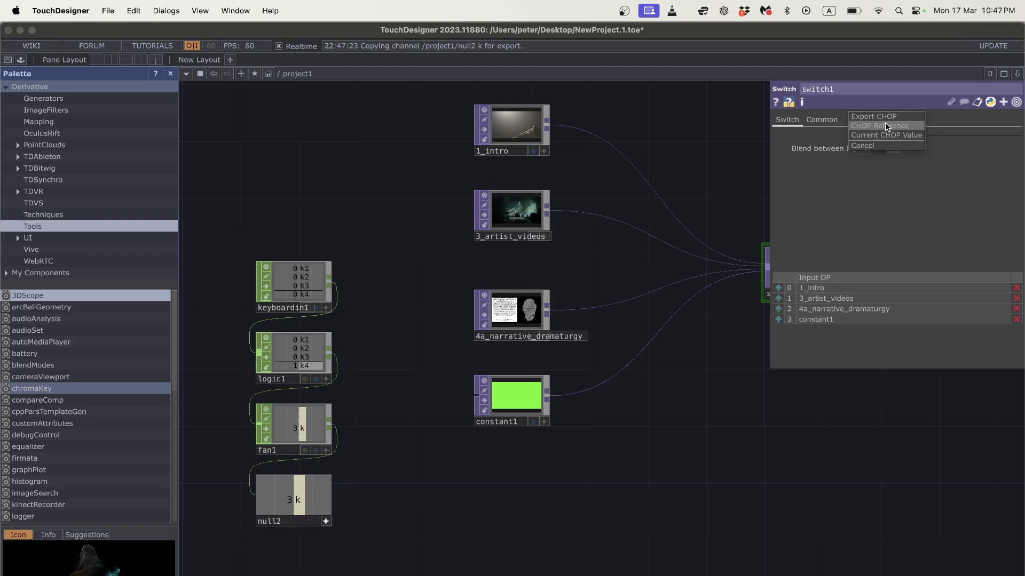
left_click_drag(720, 421, 397, 438)
scroll(597, 330, "right", 3)
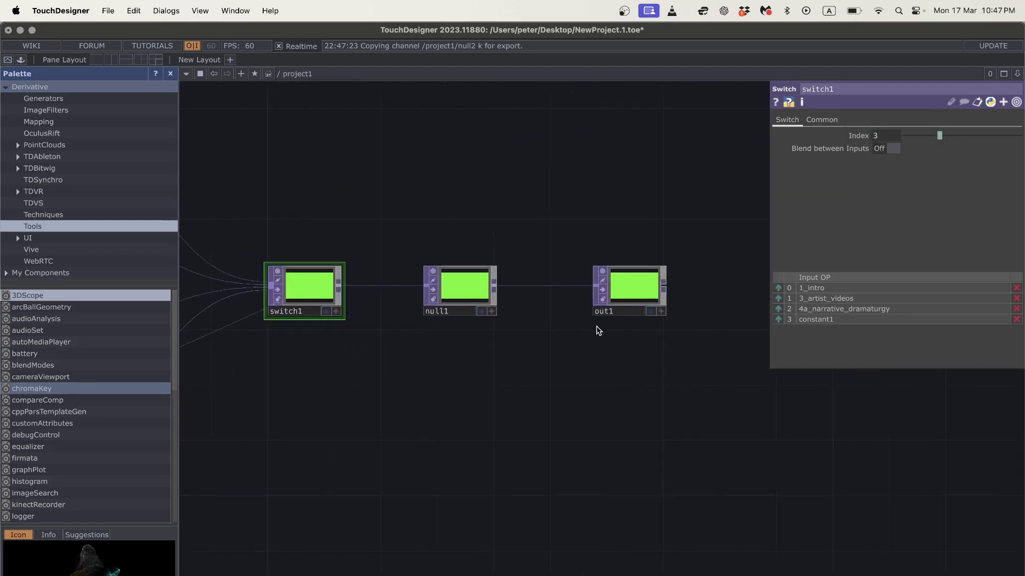
left_click(660, 312)
Step: Test the switching by selecting each of switch1's four inputs from the keyboard, and return to 1_intro
scroll(579, 403, "left", 3)
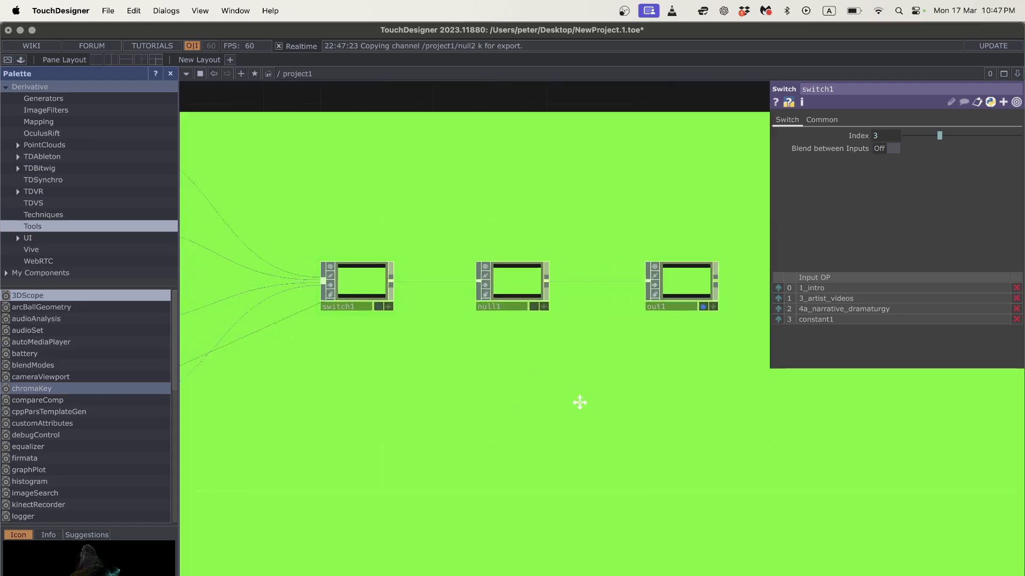
left_click_drag(586, 411, 720, 413)
key("1")
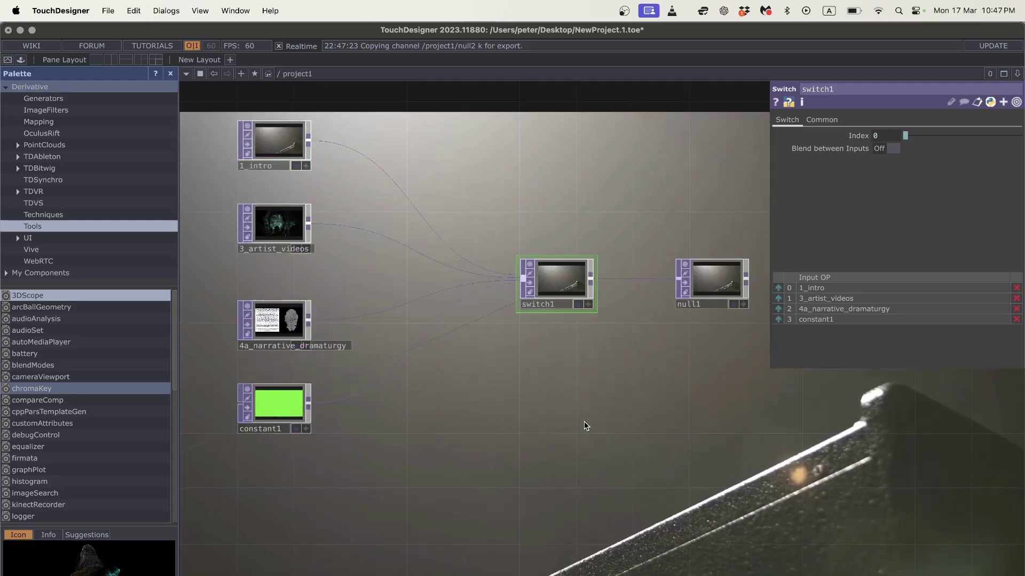
key("2")
left_click_drag(507, 428, 530, 425)
scroll(529, 424, "left", 4)
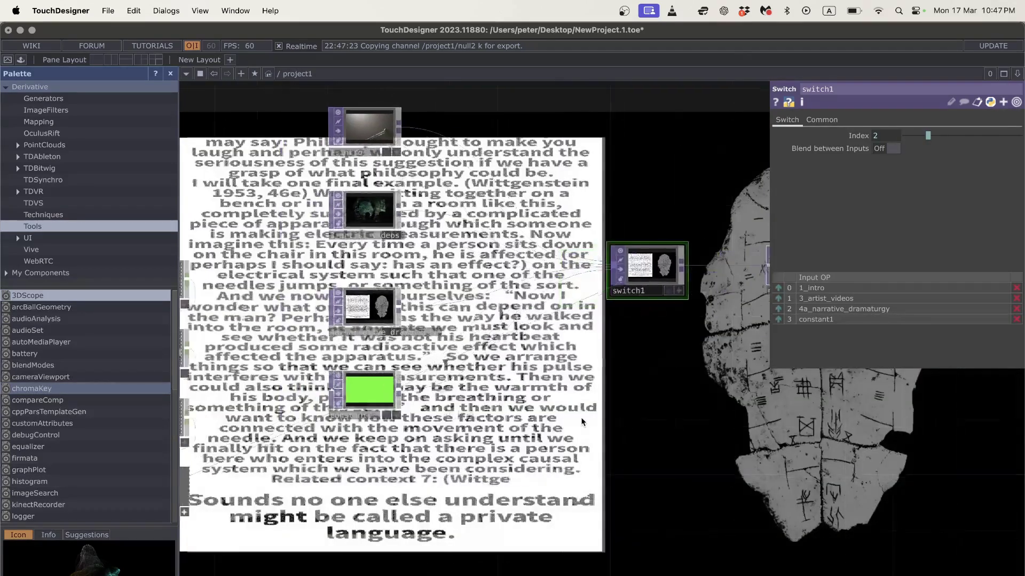
scroll(581, 418, "down", 5)
scroll(581, 418, "up", 2)
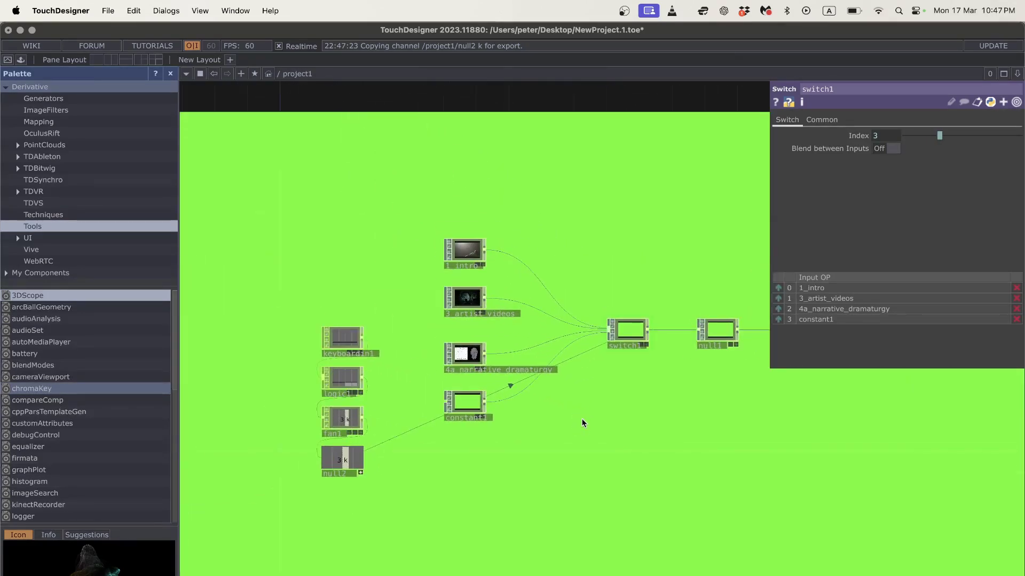
key("1")
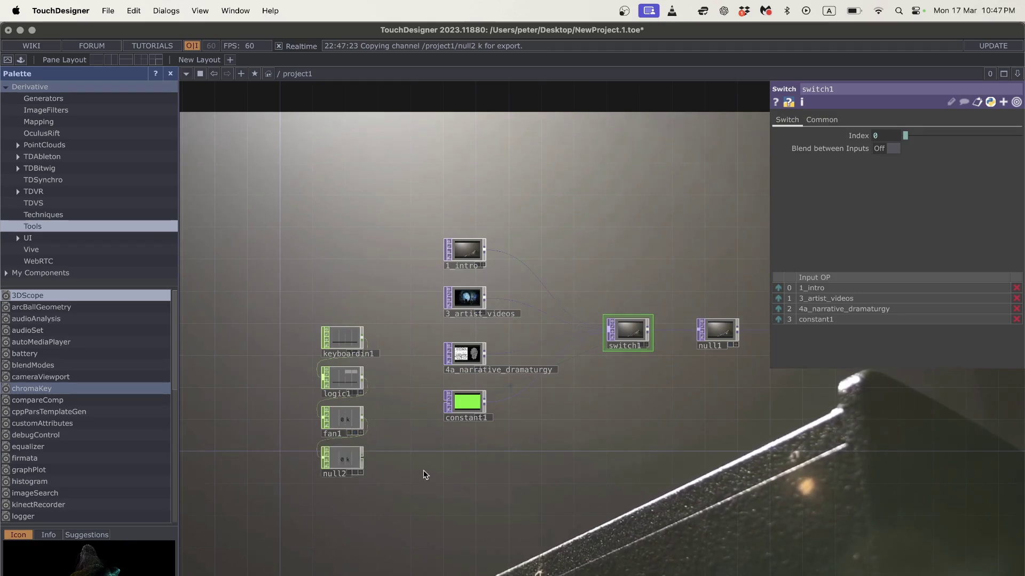
scroll(293, 344, "up", 3)
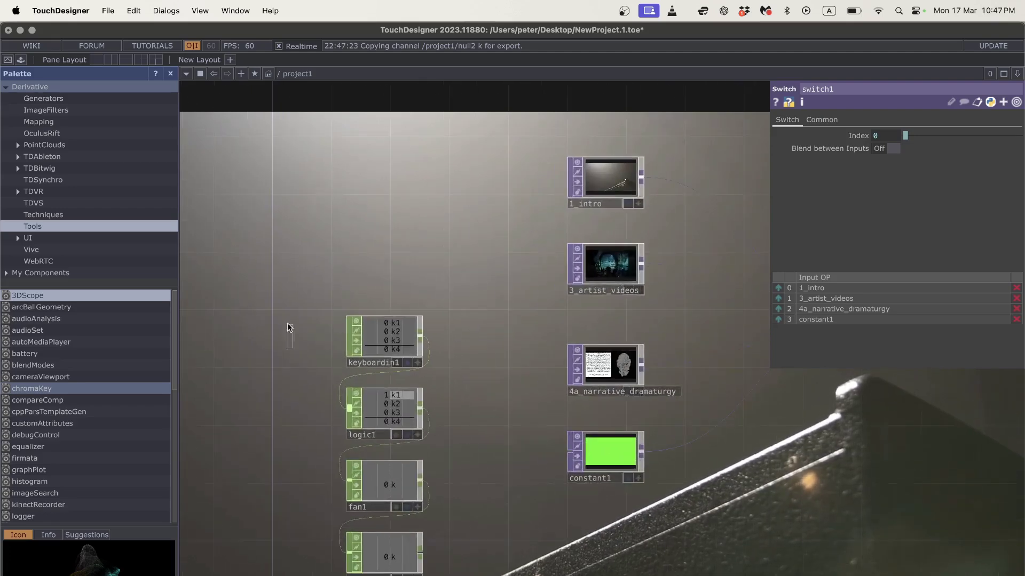
left_click_drag(305, 363, 272, 239)
scroll(314, 298, "down", 3)
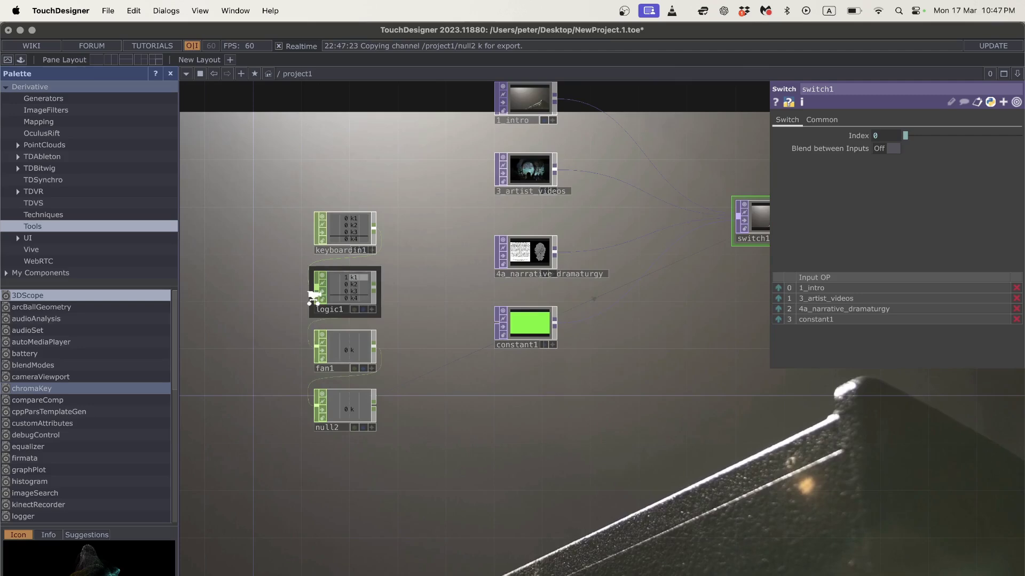
left_click_drag(594, 390, 501, 389)
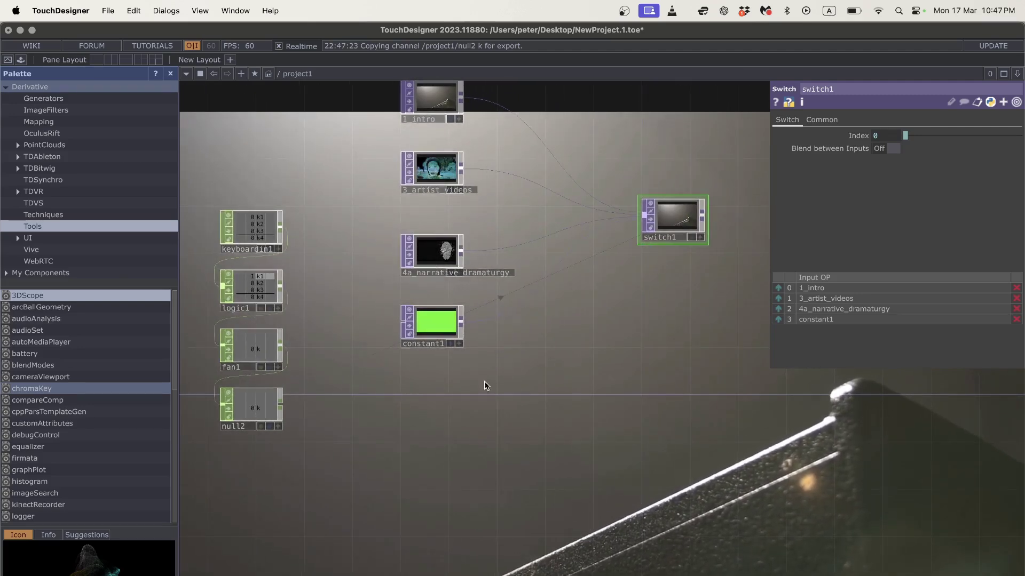
left_click(262, 403)
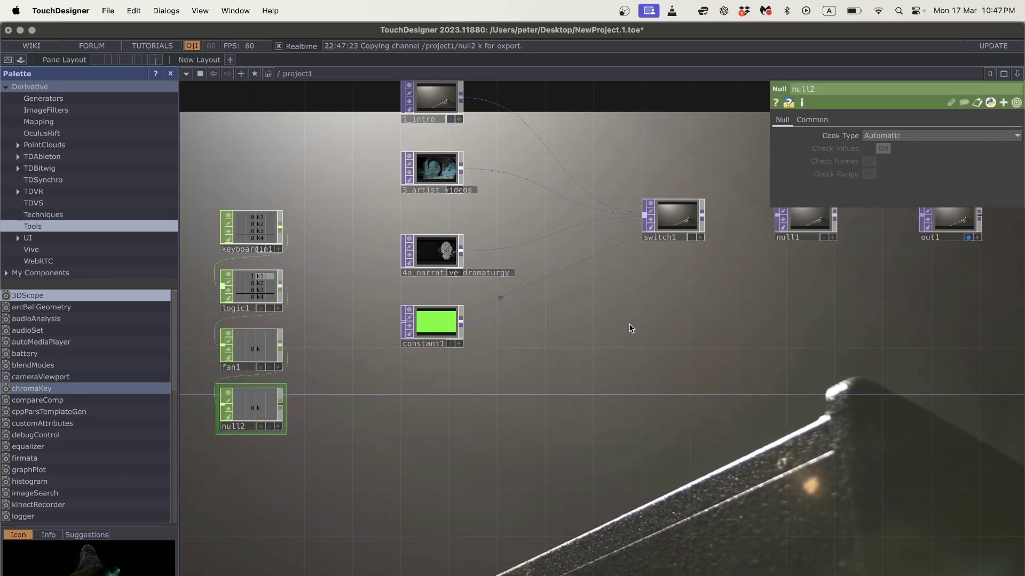
Step: Try a Switch CHOP below switch1, and delete it
key("Tab")
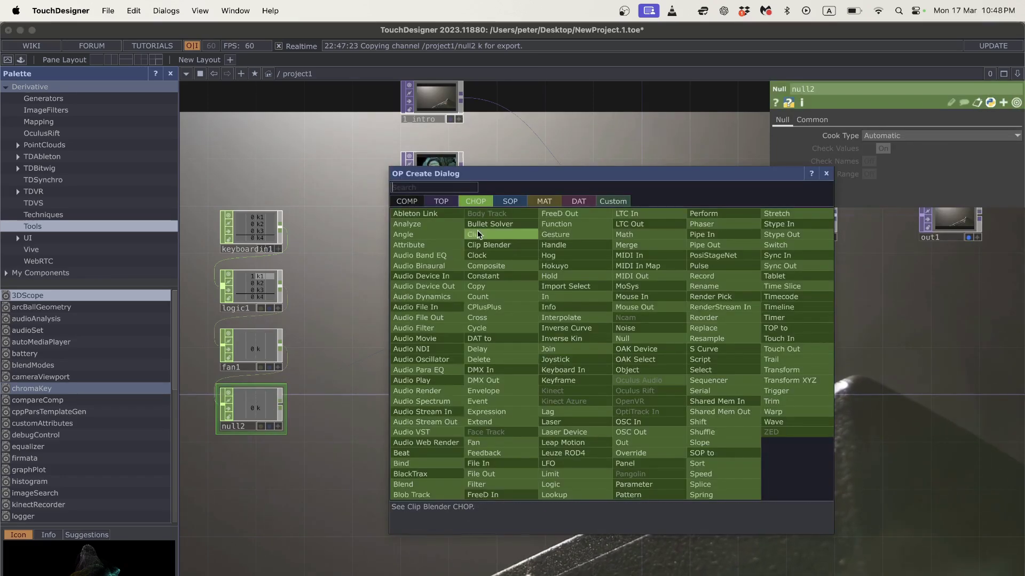
type("swit")
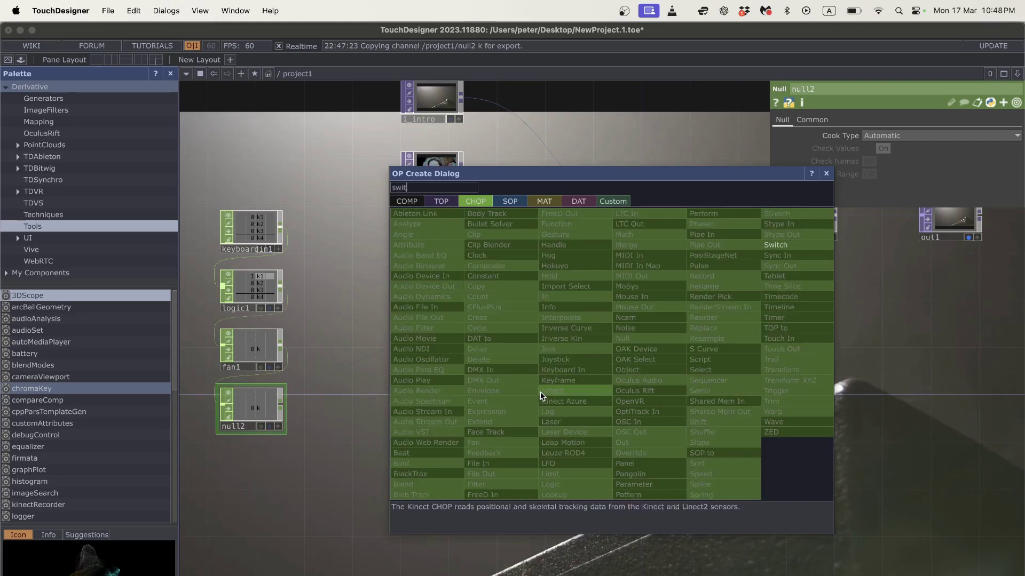
left_click(776, 244)
left_click(660, 362)
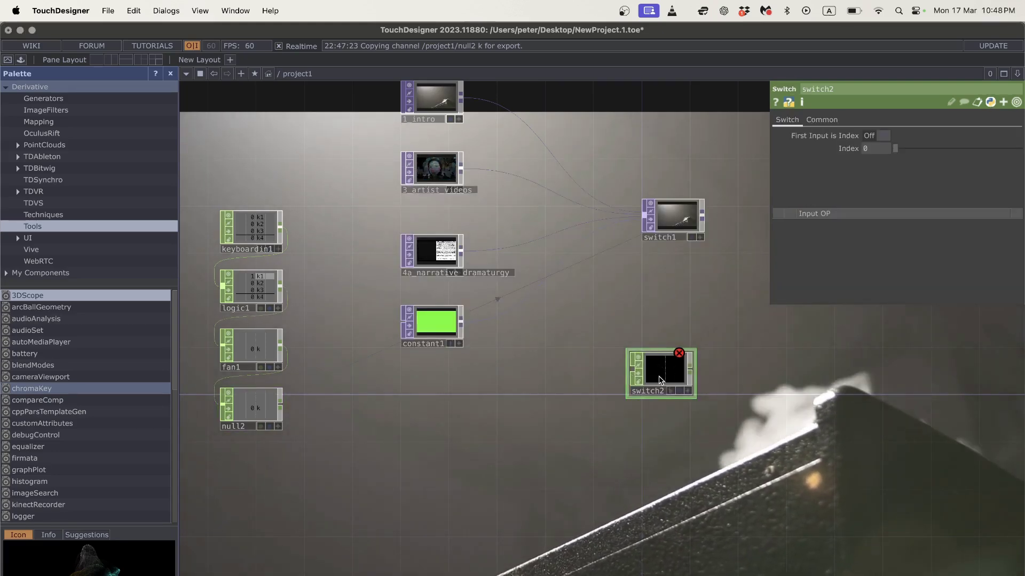
left_click_drag(611, 394, 542, 378)
key("p")
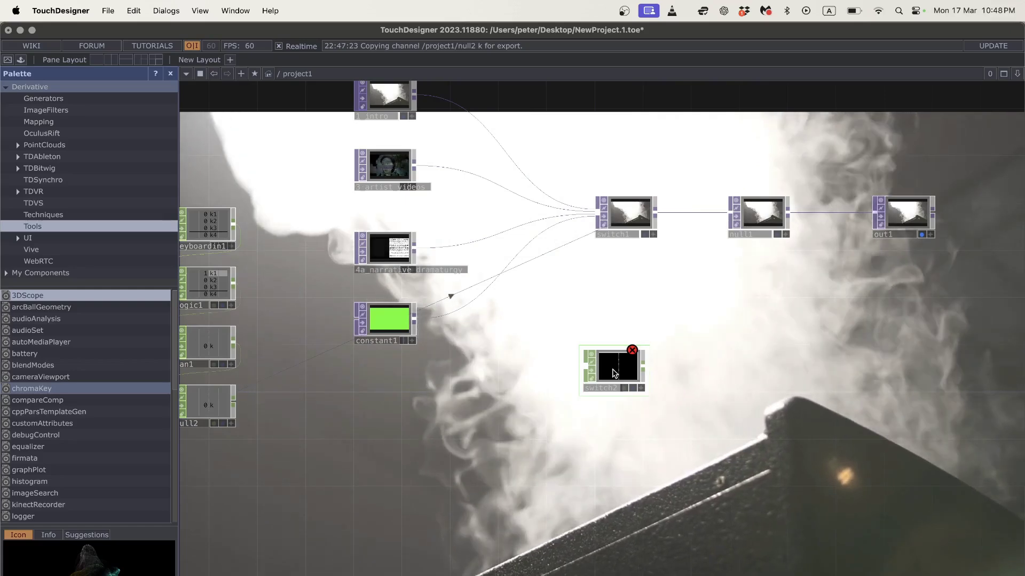
key("Delete")
Step: Add a Mouse In CHOP to the network and place it below constant1
key("h")
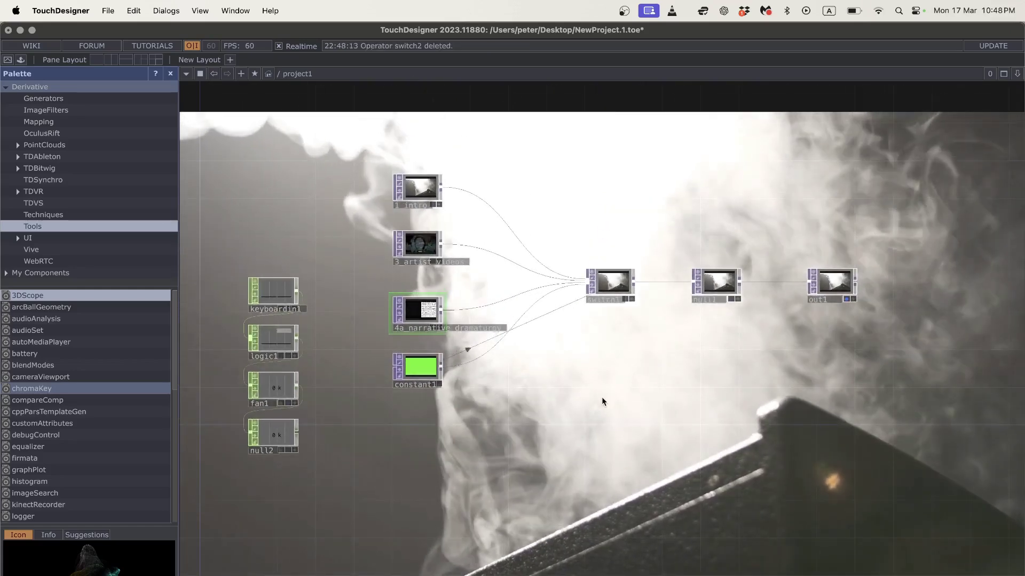
left_click_drag(601, 395, 583, 383)
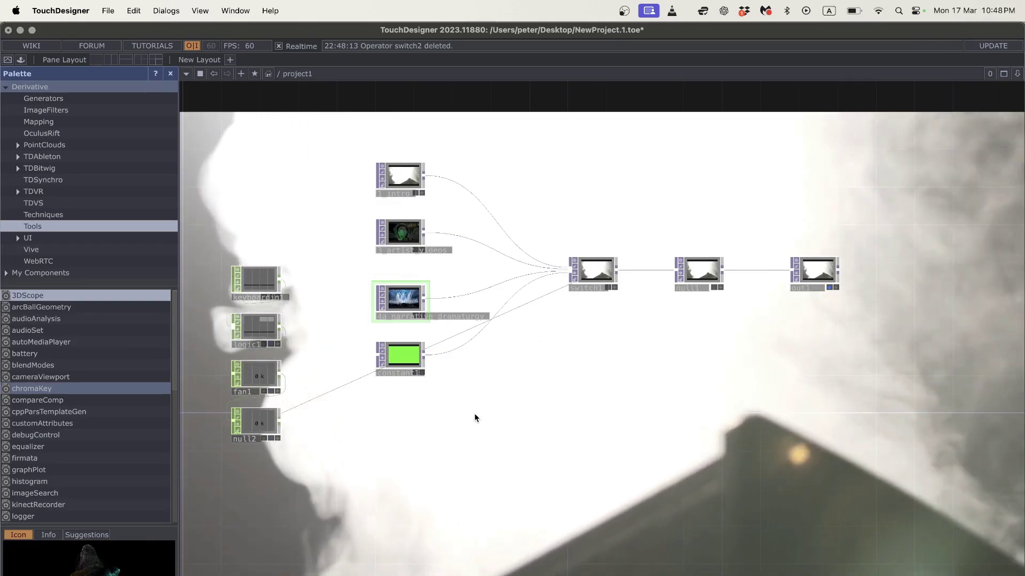
scroll(474, 413, "left", 2)
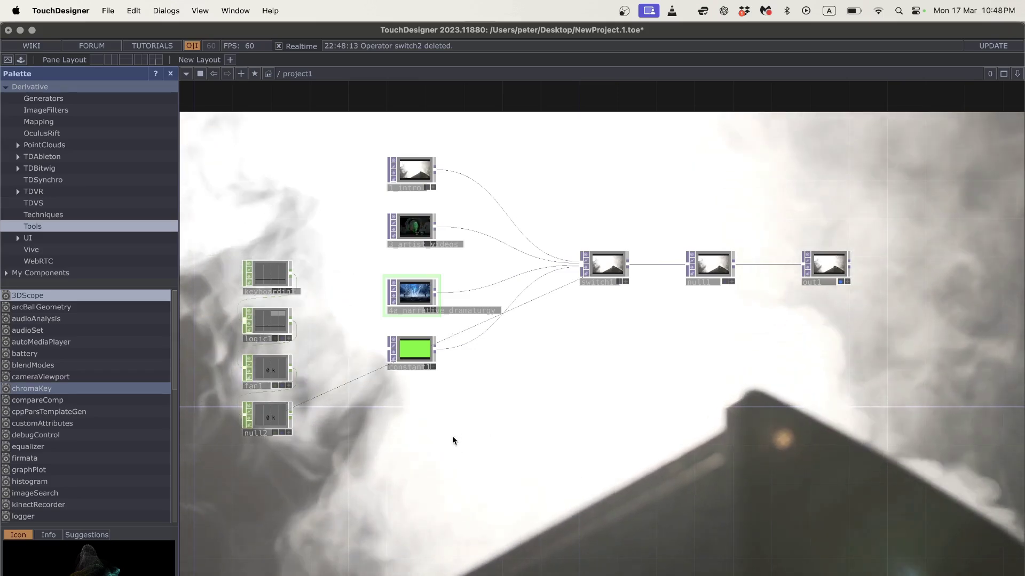
key("Tab")
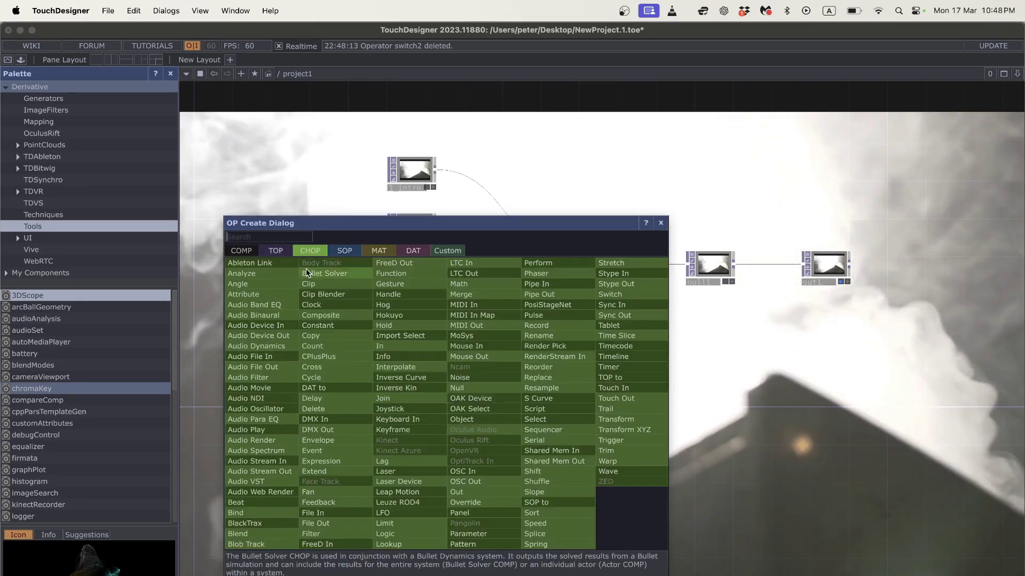
type("muse")
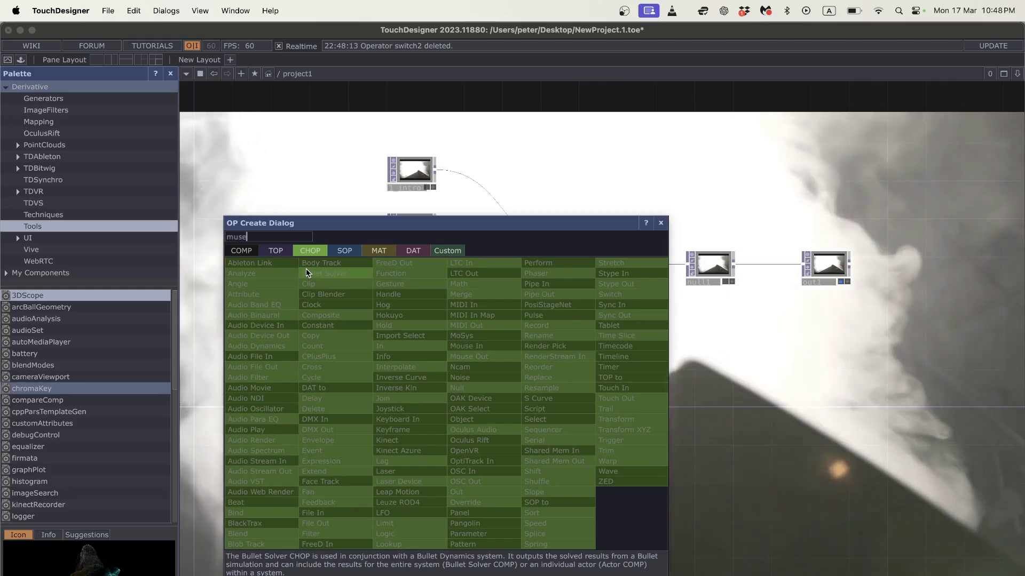
type("use")
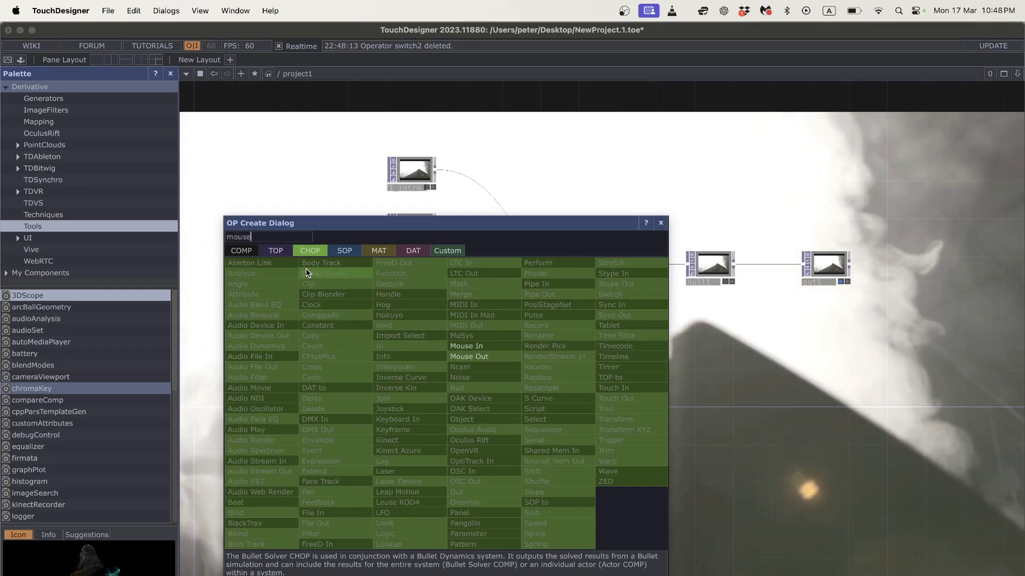
left_click(506, 346)
left_click(402, 422)
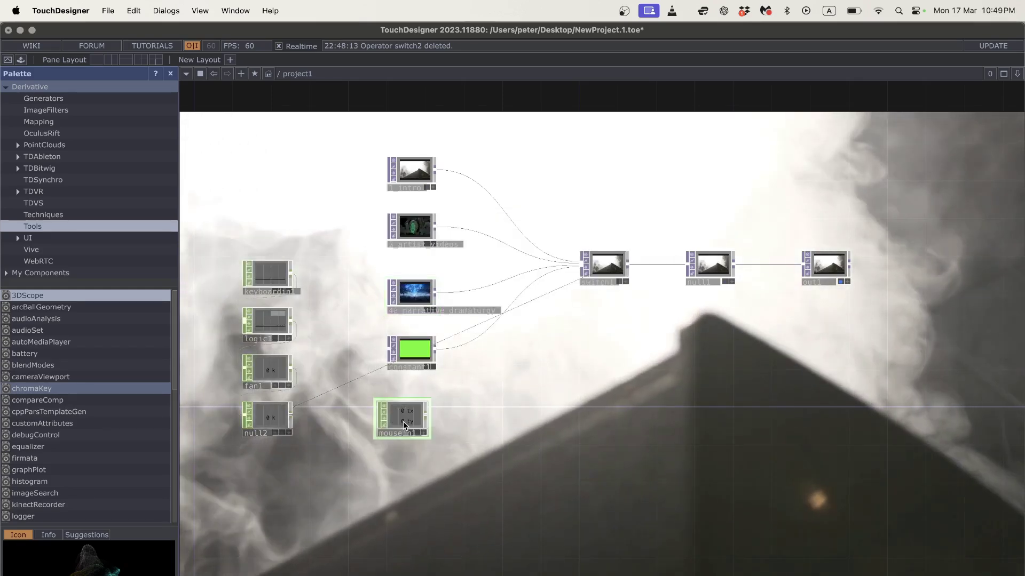
Step: Examine how the tx and ty channels of mousein1 follow the mouse movement
scroll(403, 425, "up", 1)
scroll(407, 422, "up", 6)
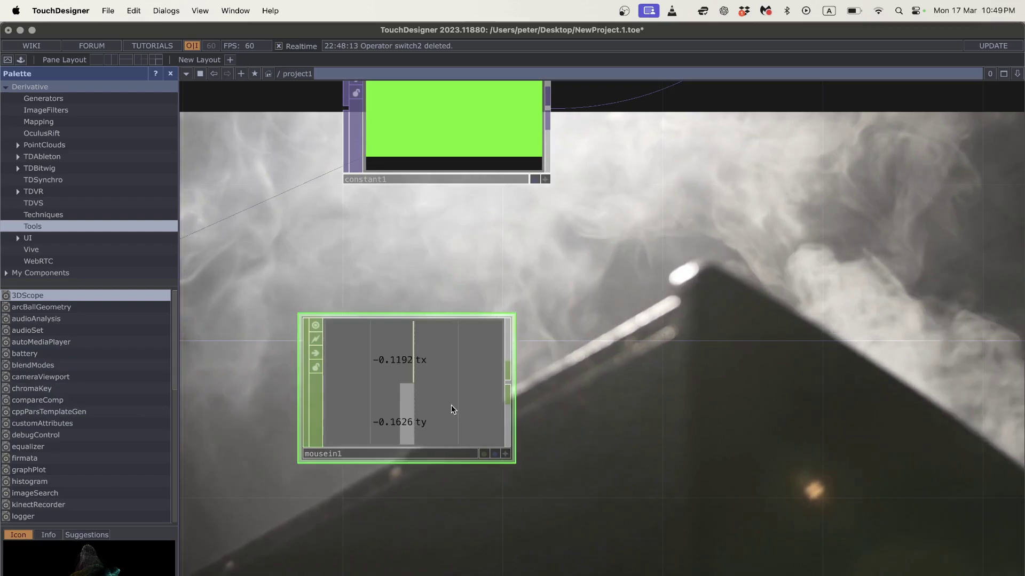
scroll(459, 405, "down", 3)
scroll(589, 393, "down", 5)
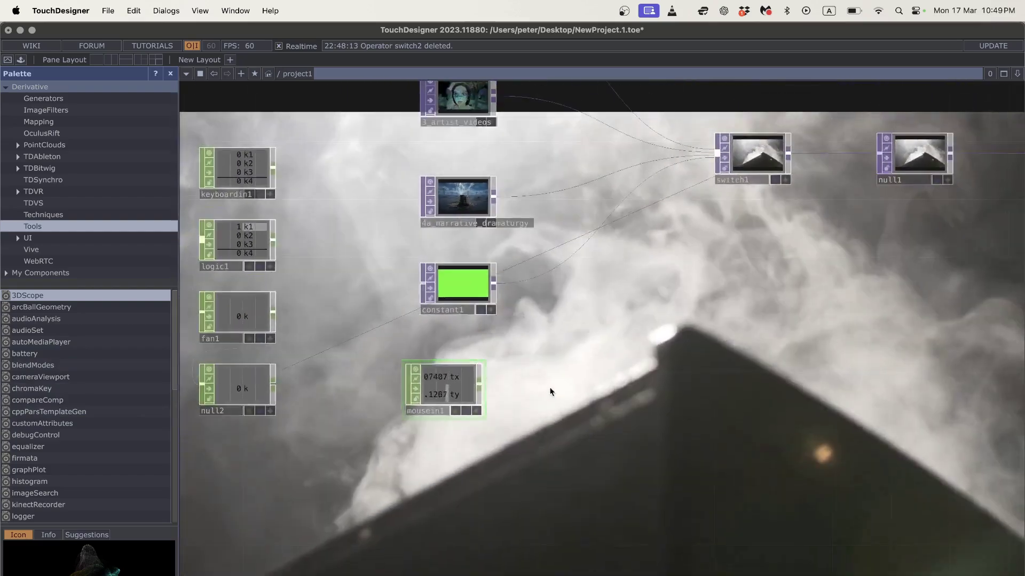
scroll(529, 376, "down", 4)
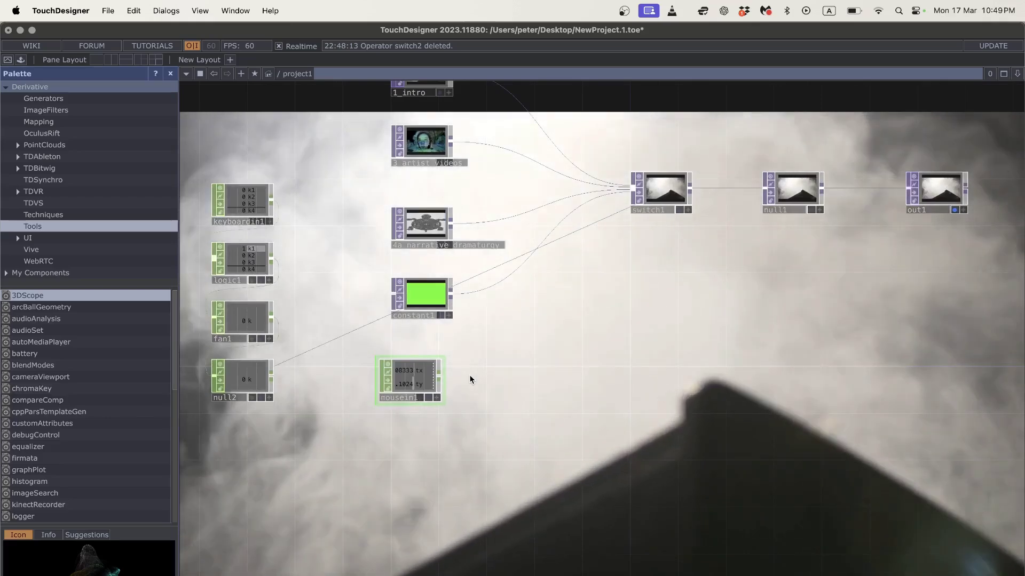
scroll(475, 374, "down", 1)
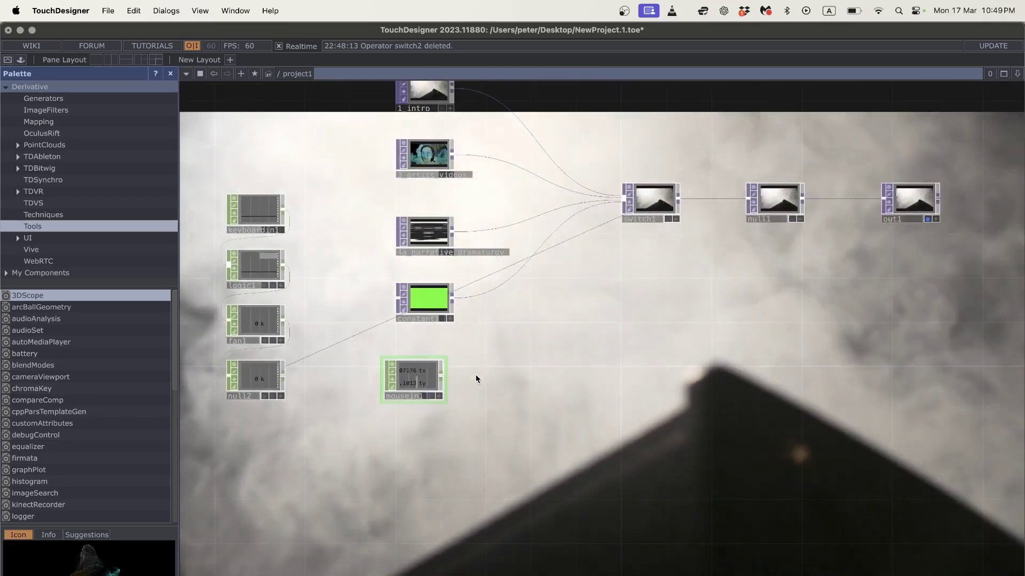
Step: Add a Movie File In TOP and place it just below mousein1
key("Tab")
type("m")
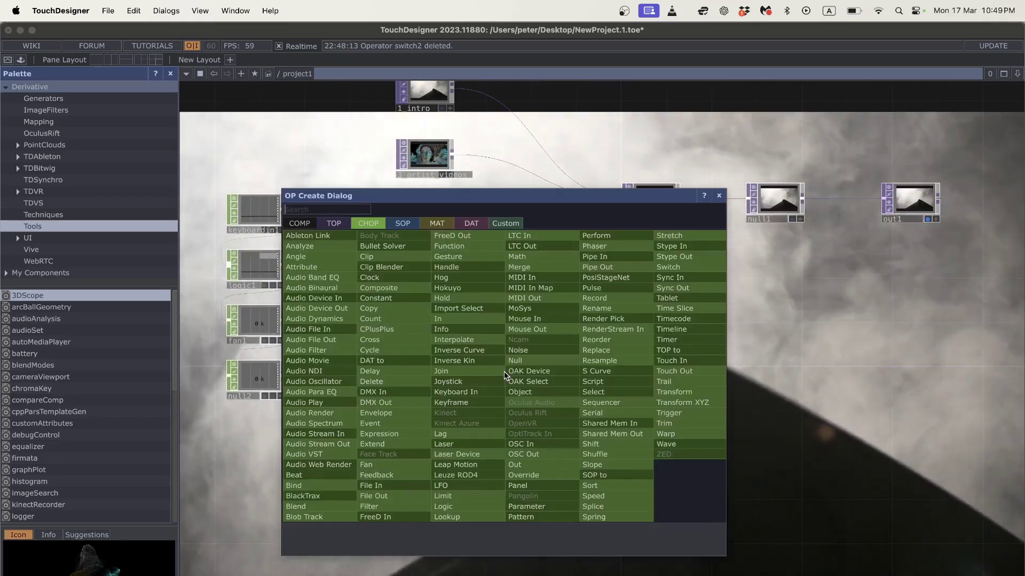
type("ovie")
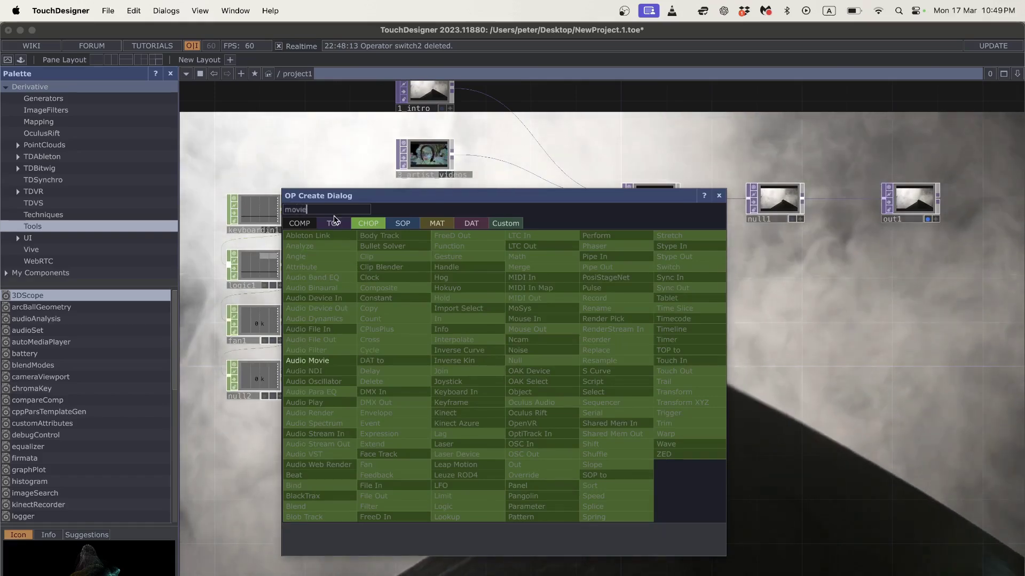
left_click(335, 224)
left_click(382, 507)
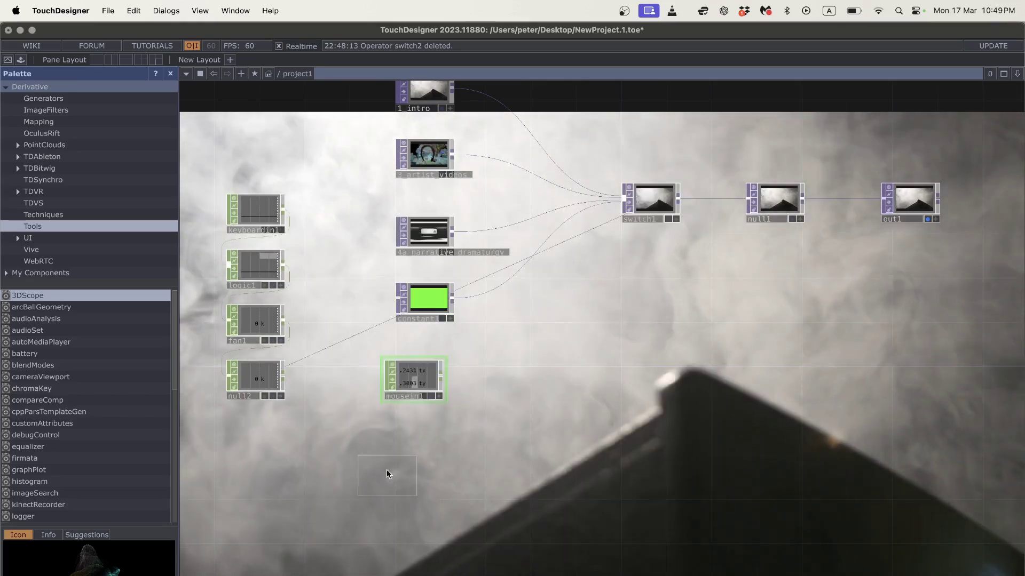
left_click(431, 428)
Step: Append two Transform TOPs in series after moviefilein1, placing them in a row beside it
scroll(469, 430, "up", 5)
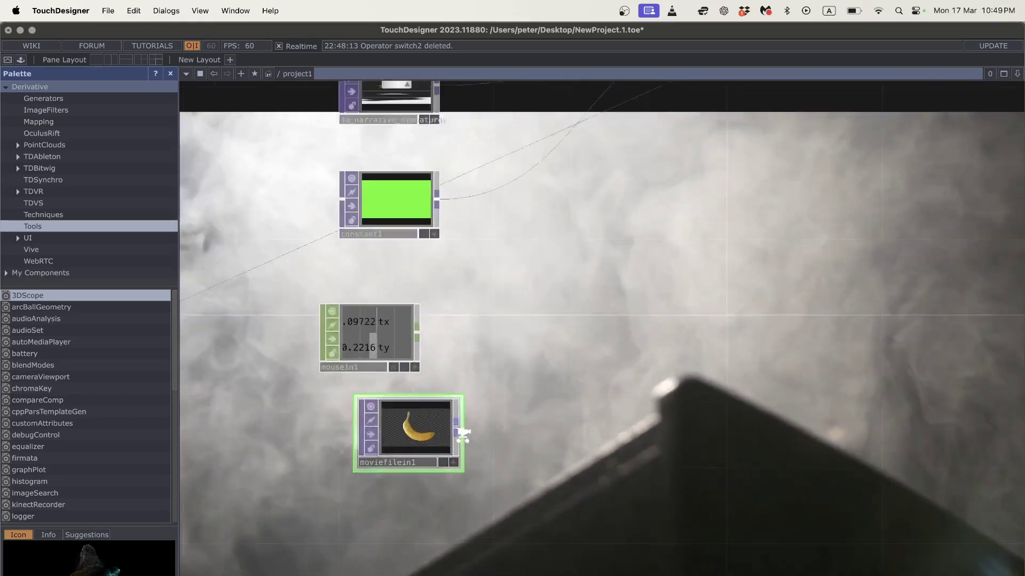
right_click(455, 427)
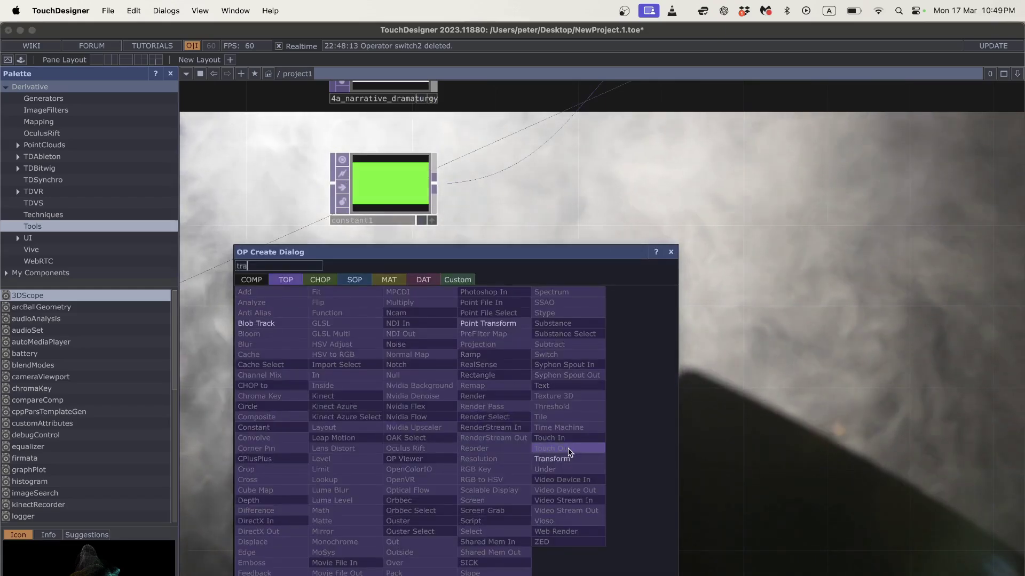
left_click(551, 459)
left_click(633, 421)
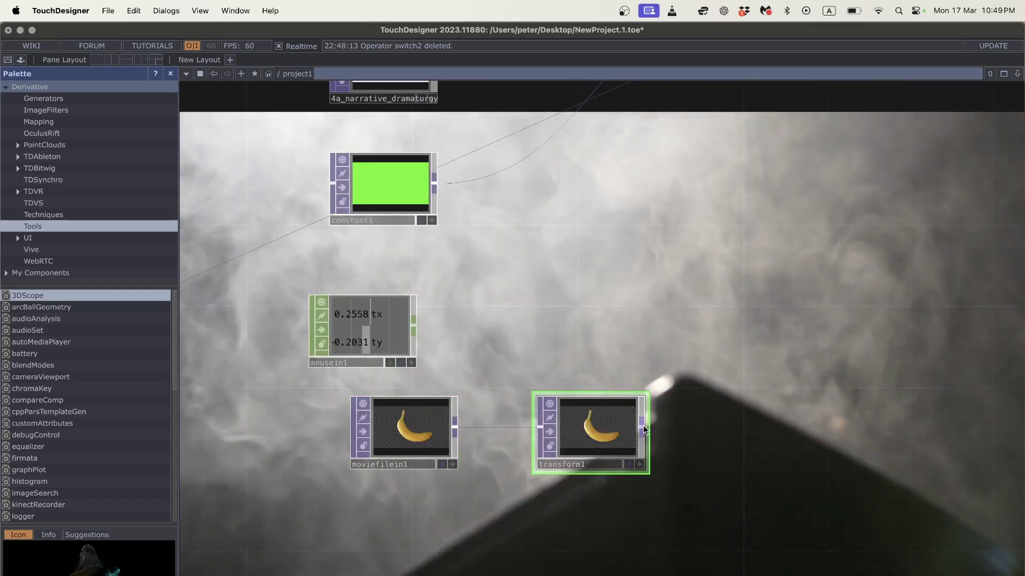
right_click(643, 424)
type("trans")
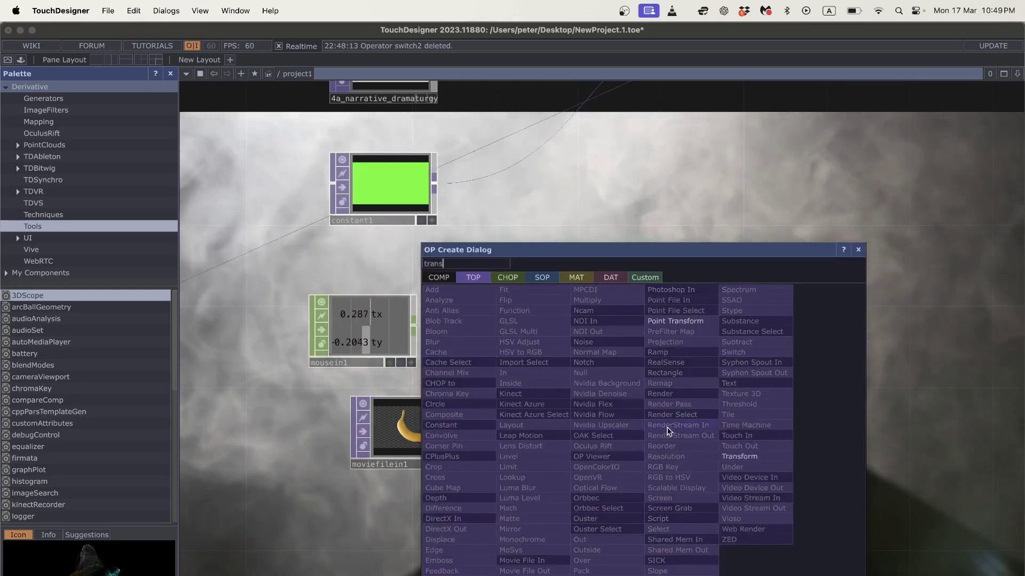
left_click(742, 456)
left_click(801, 432)
Step: Append a Composite TOP to transform2's output and place it up and to the right of transform2
left_click_drag(641, 449, 572, 438)
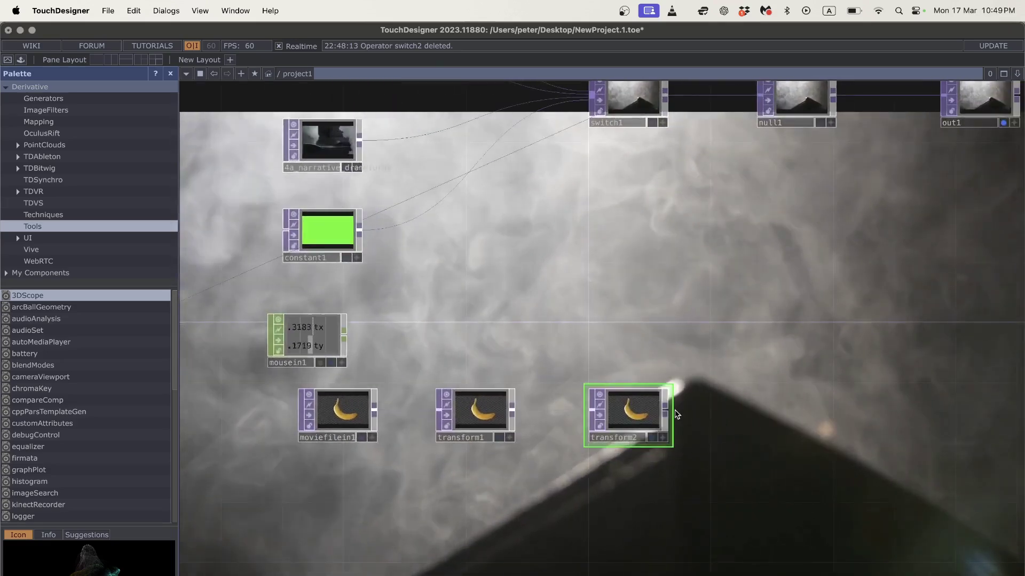
right_click(667, 411)
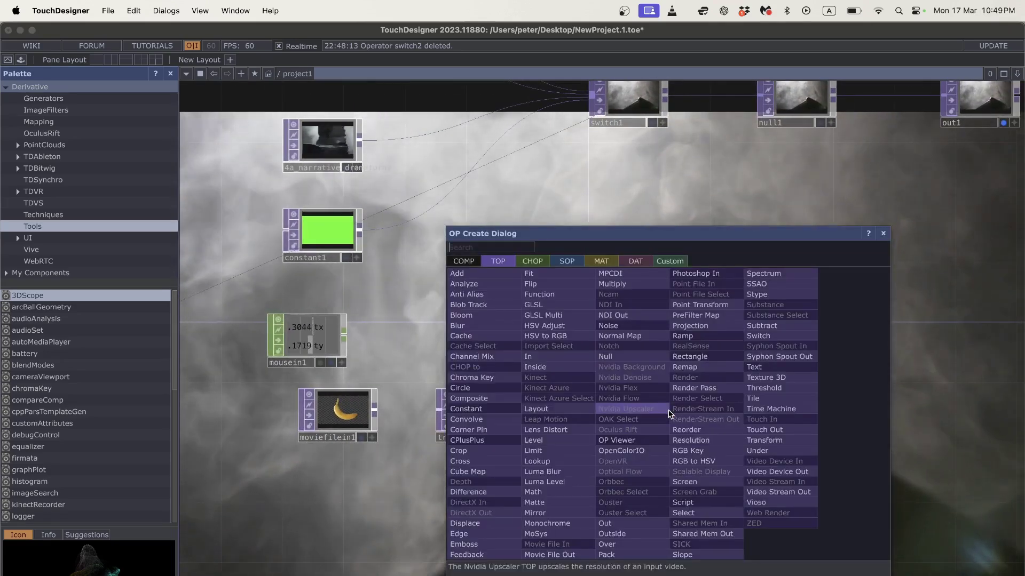
type("compo")
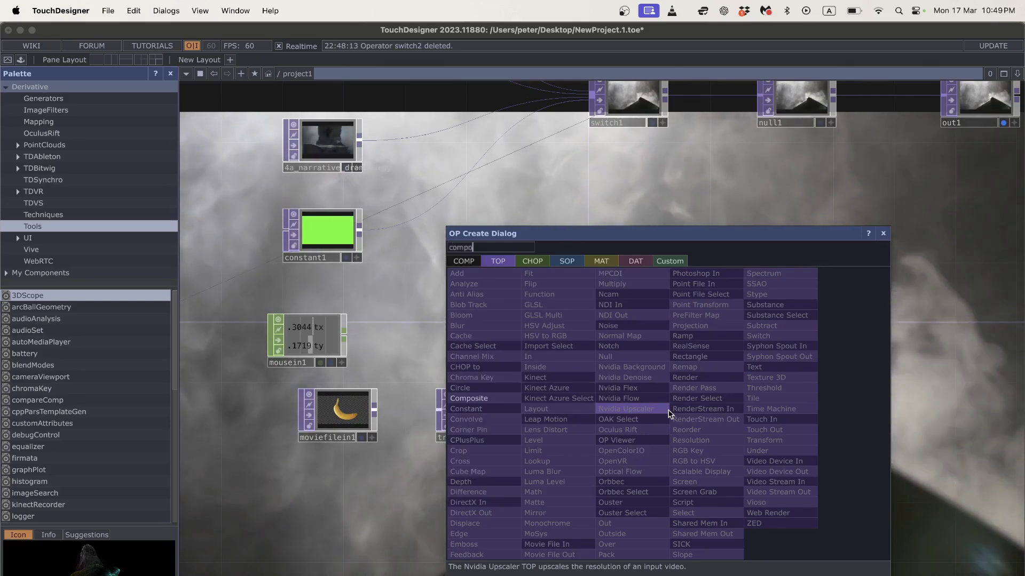
left_click(497, 399)
left_click(837, 347)
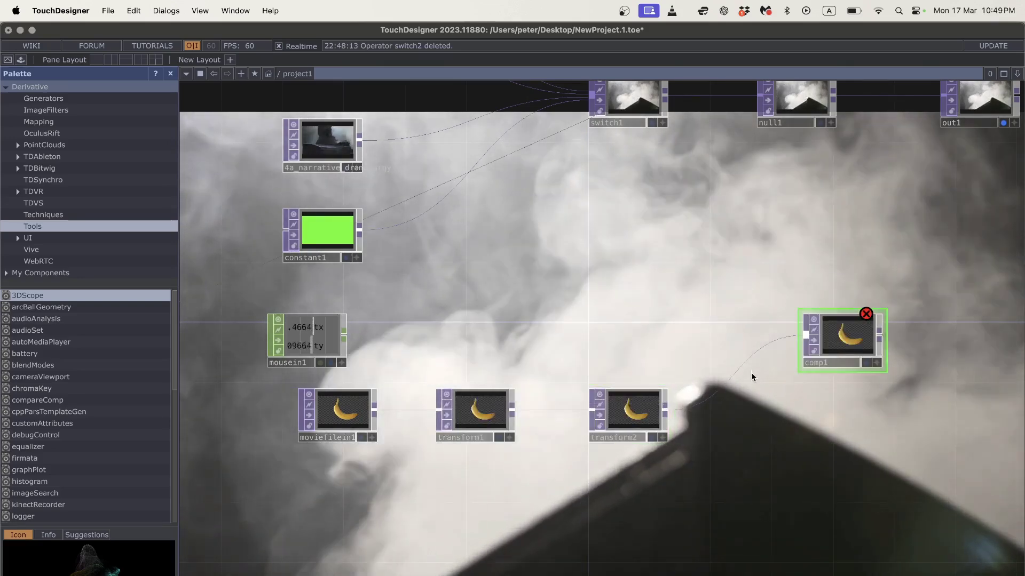
Step: Insert a Null TOP into the wire between transform2 and comp1, placing it in the row beside transform2
right_click(745, 355)
left_click(747, 356)
type("null")
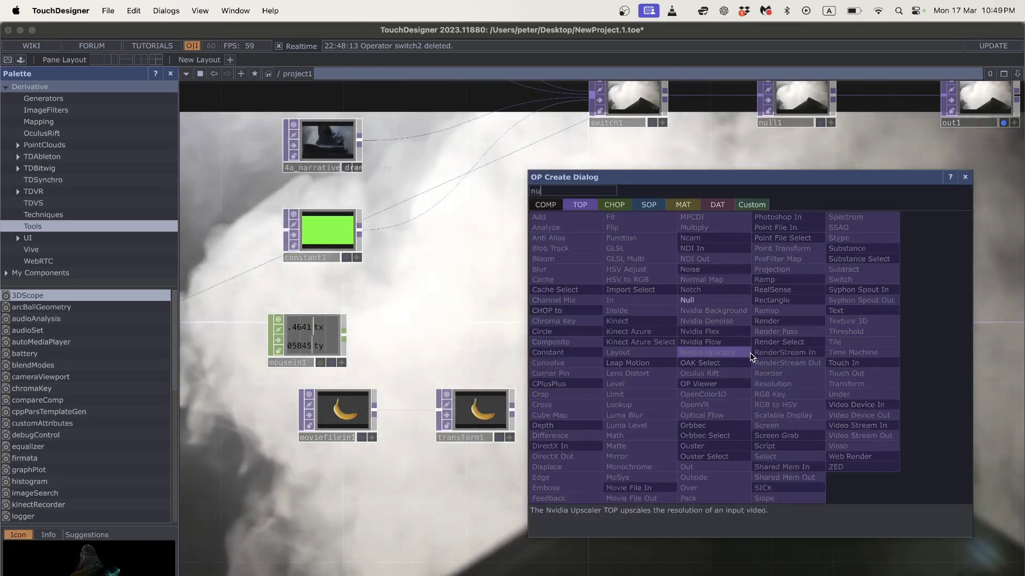
left_click(713, 303)
left_click(744, 408)
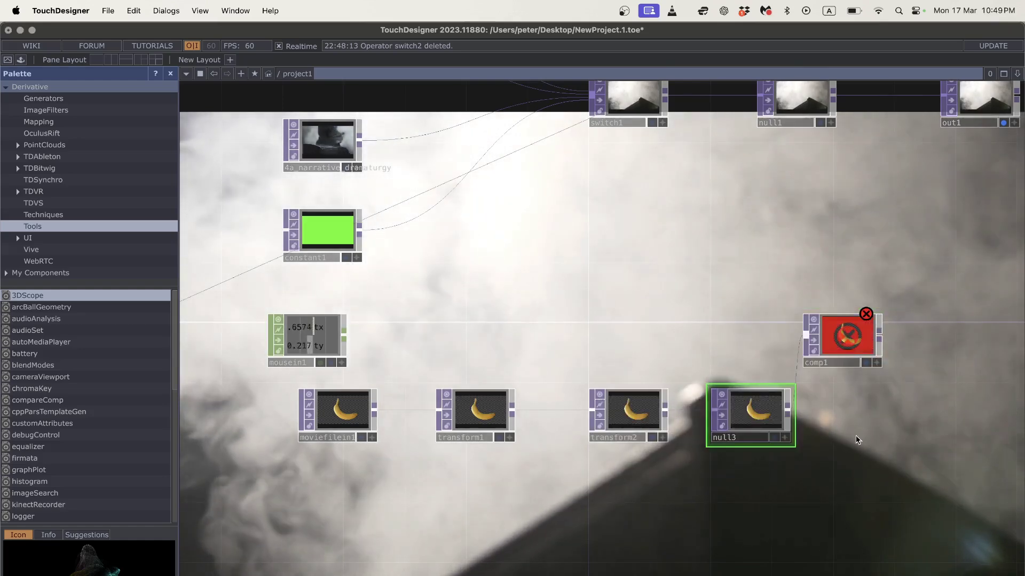
Step: Move comp1 up to just below the switch1 output row and shift out1 farther right to make room
scroll(825, 454, "down", 3)
left_click_drag(786, 458, 591, 454)
left_click_drag(629, 342, 677, 237)
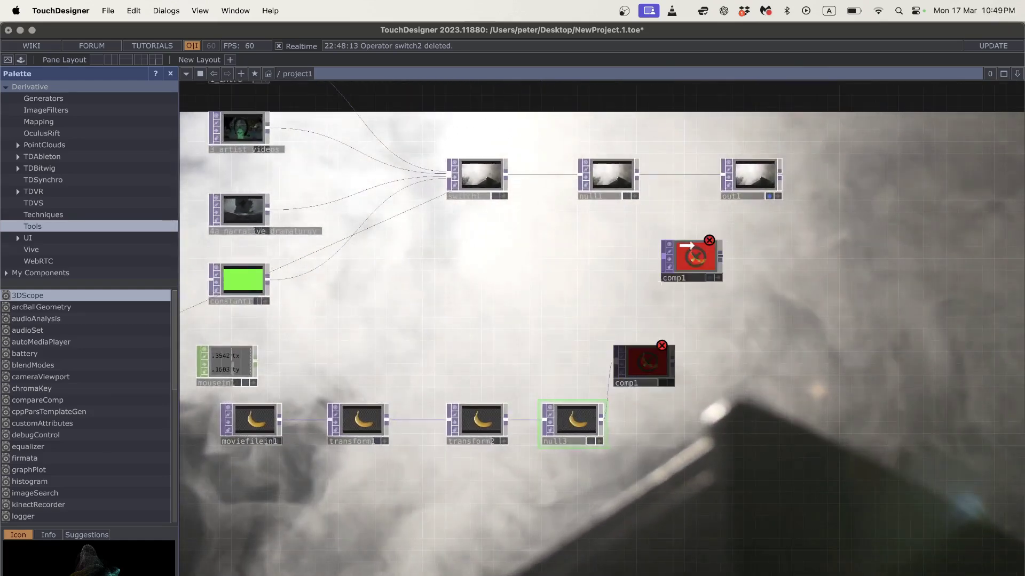
left_click_drag(738, 188, 892, 178)
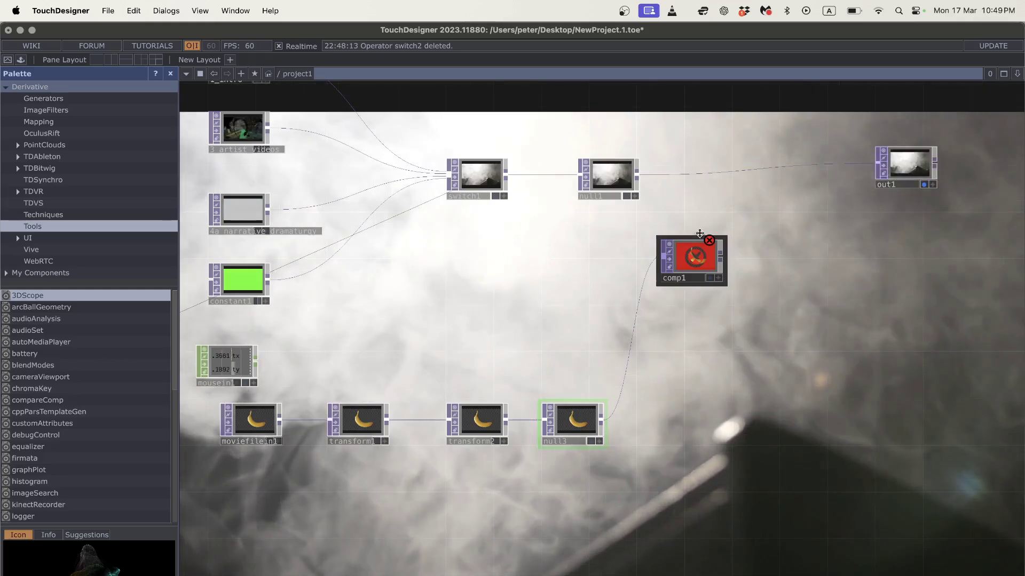
Step: Wire null1 into comp1 and comp1 into out1, and place comp1 in the row between them
left_click_drag(637, 176, 661, 257)
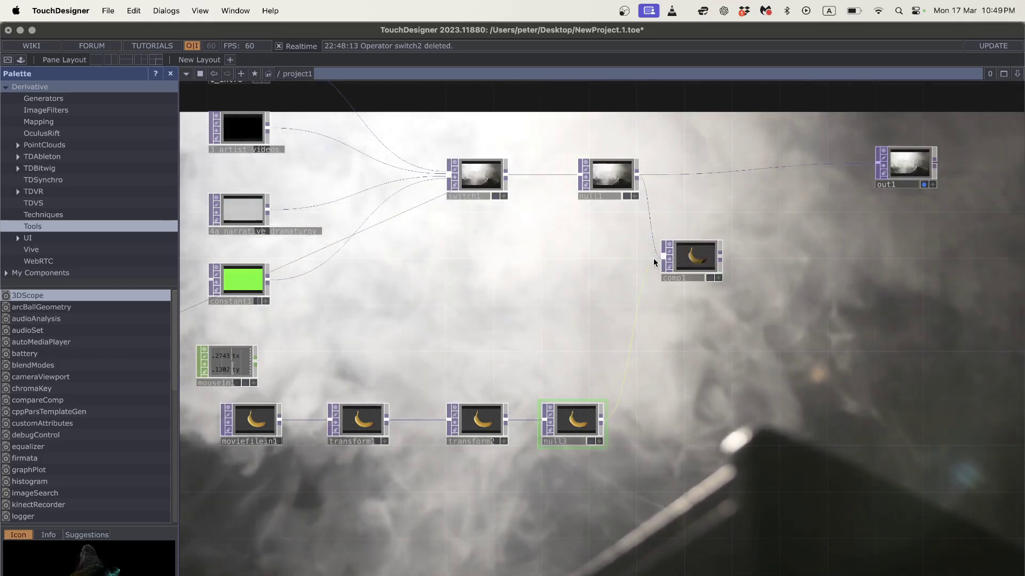
scroll(672, 258, "up", 5)
left_click_drag(737, 249, 939, 129)
left_click_drag(696, 261, 760, 149)
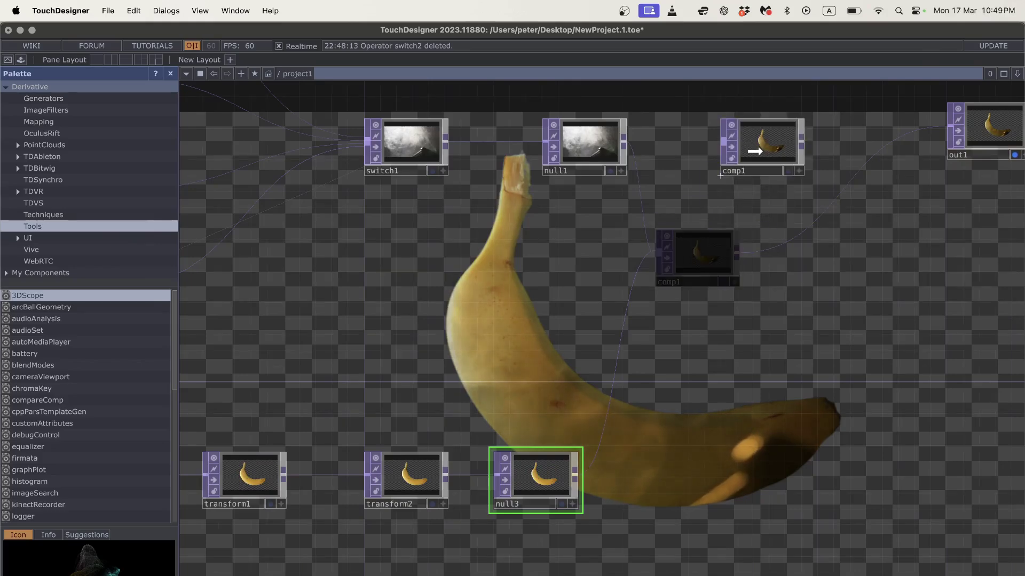
Step: Set comp1's Operation to Over
scroll(747, 231, "down", 3)
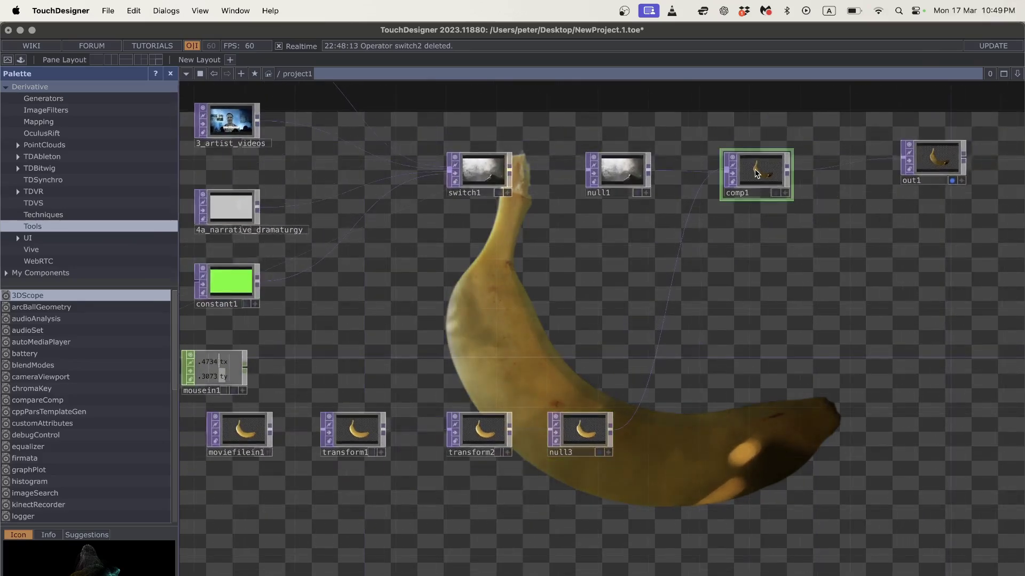
key("p")
left_click(890, 188)
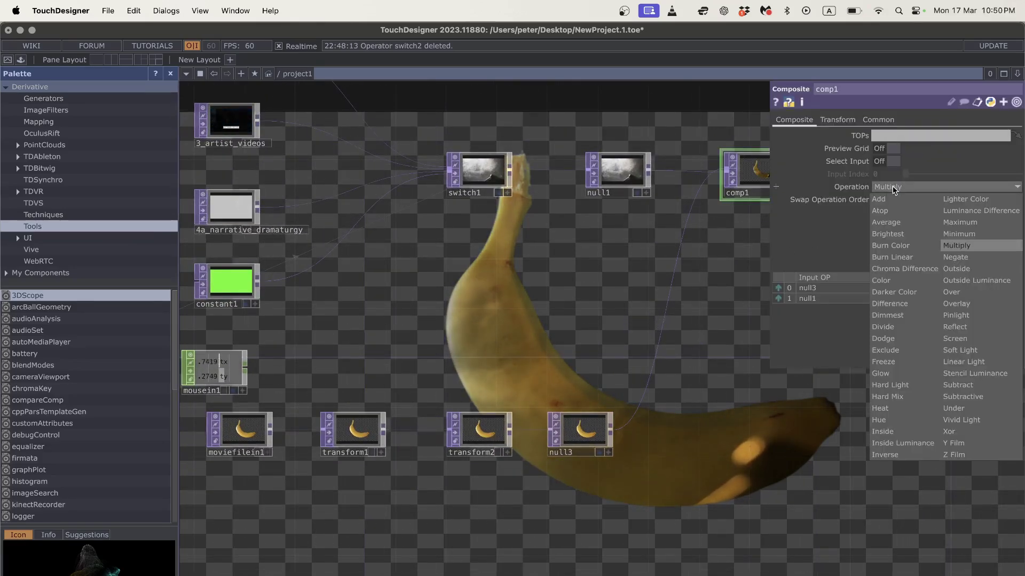
left_click(951, 292)
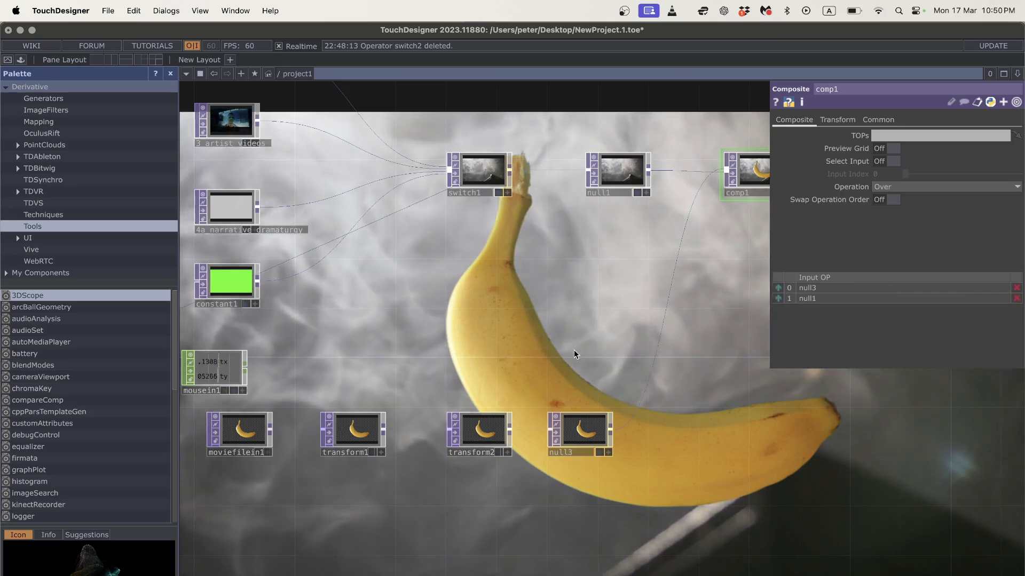
Step: Set transform1's Scale to .5 in both X and Y
scroll(464, 363, "down", 3)
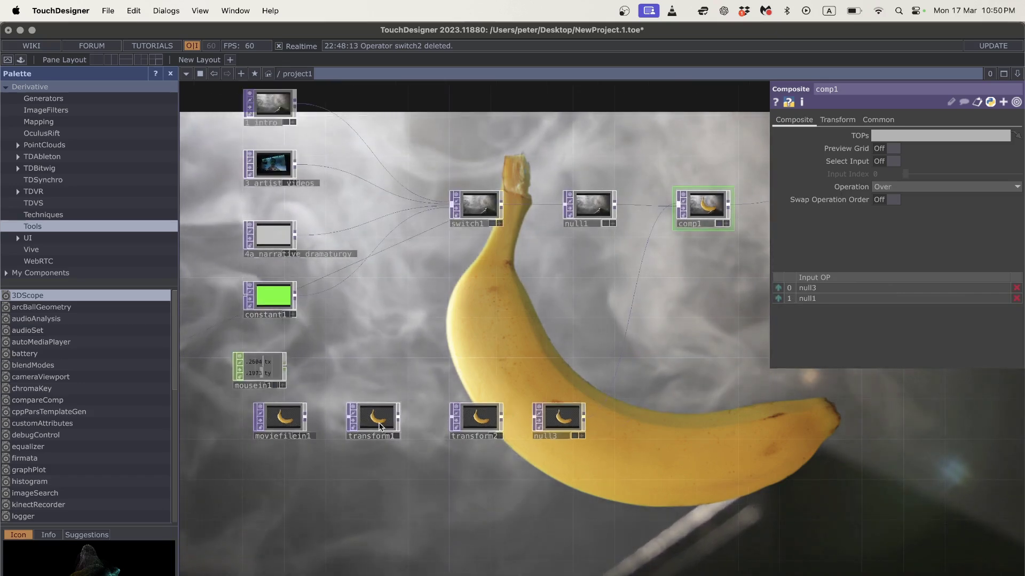
left_click(378, 425)
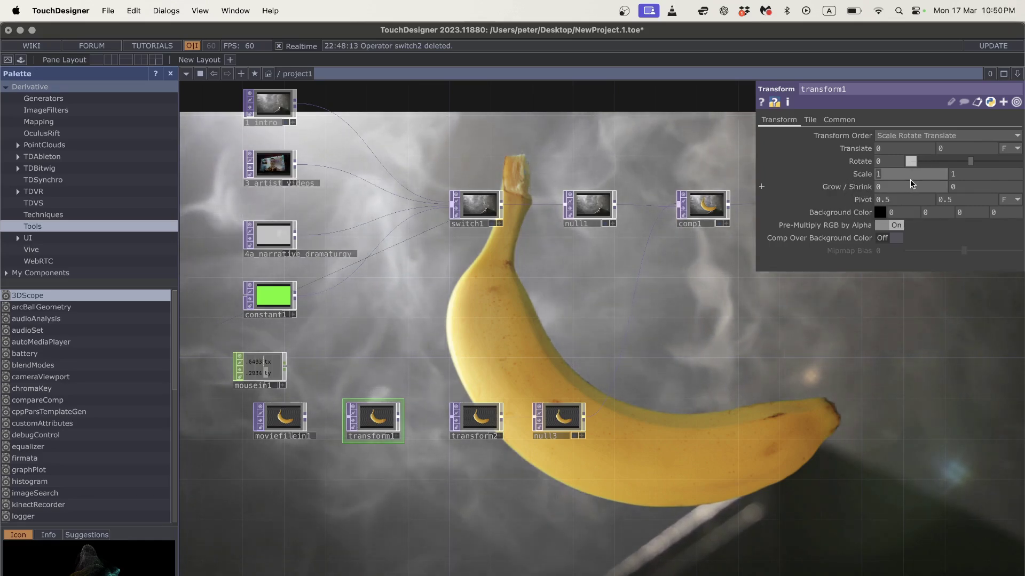
type(".5")
left_click(972, 176)
type(".5")
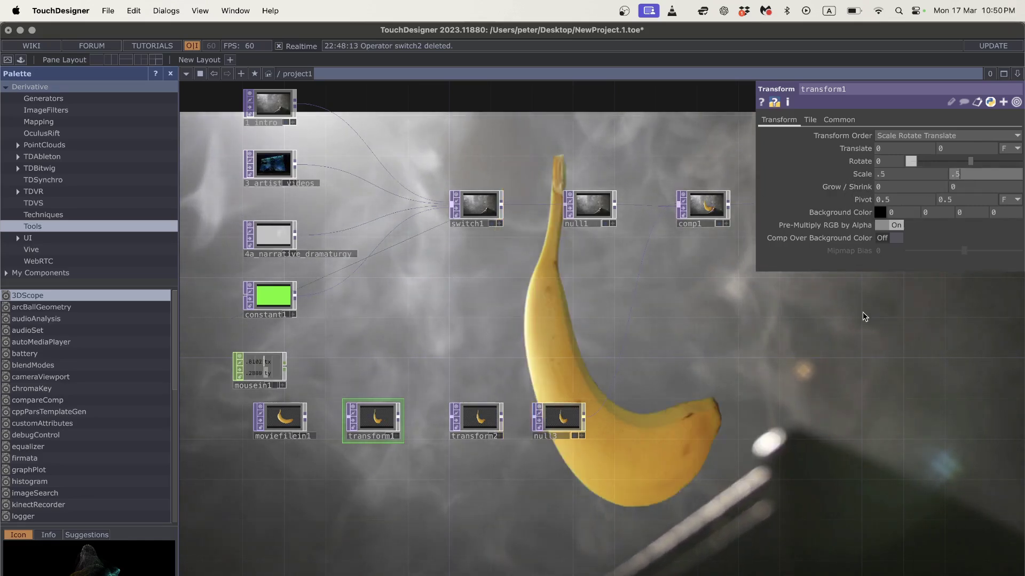
key("Return")
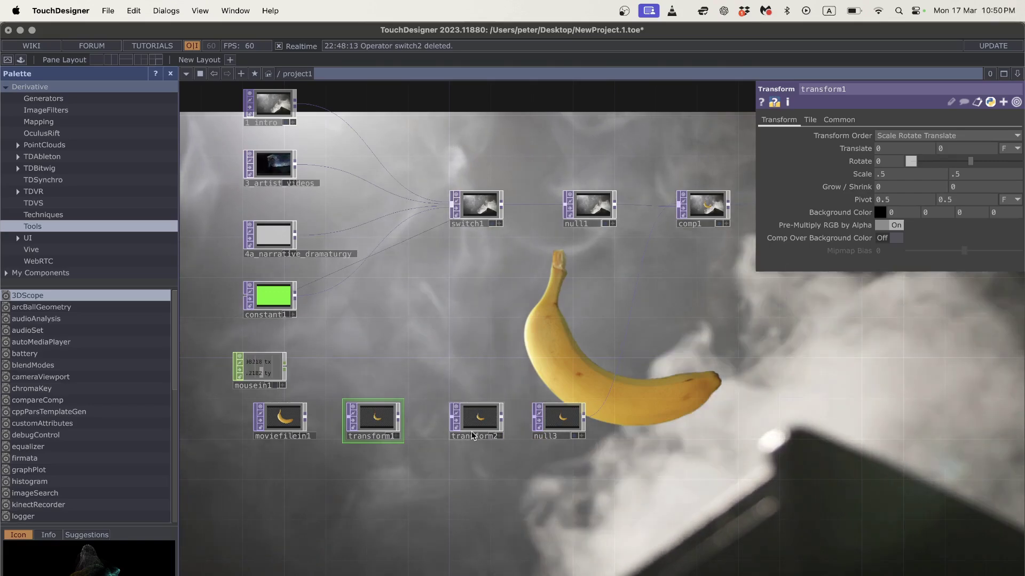
Step: Append a Null CHOP to mousein1 and place it directly above transform2
left_click(466, 430)
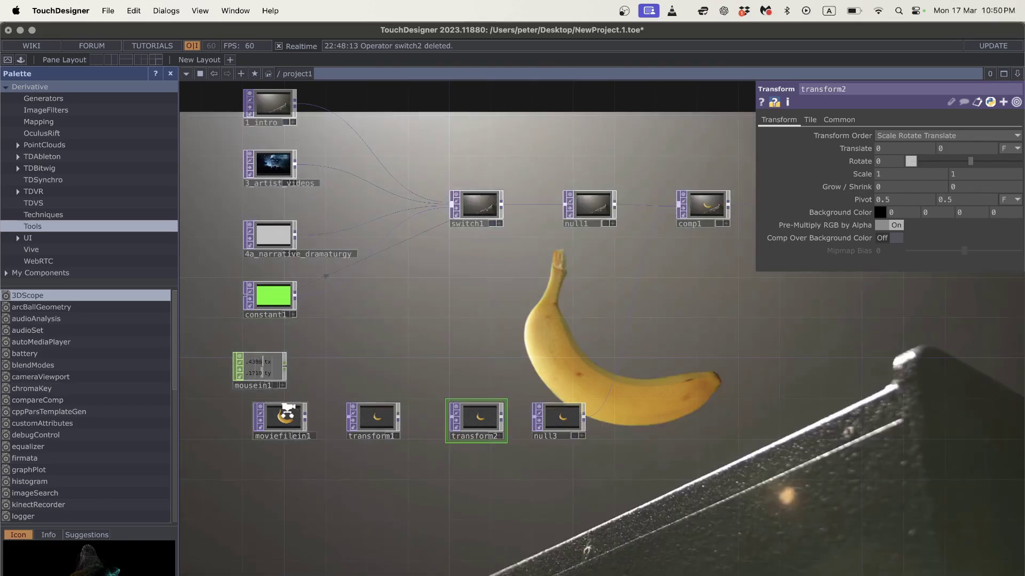
scroll(291, 430, "up", 3)
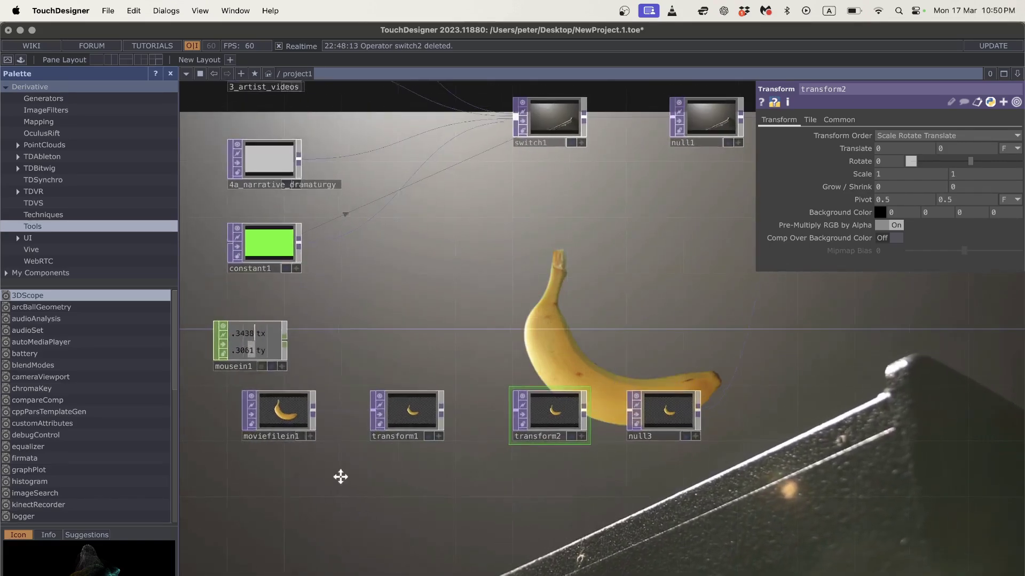
right_click(297, 336)
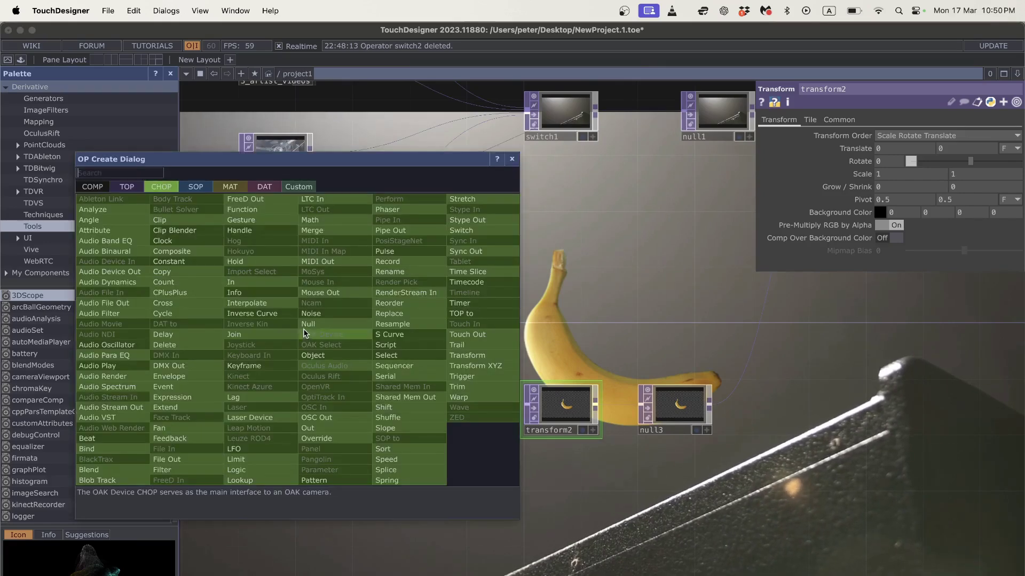
left_click(307, 328)
left_click(536, 323)
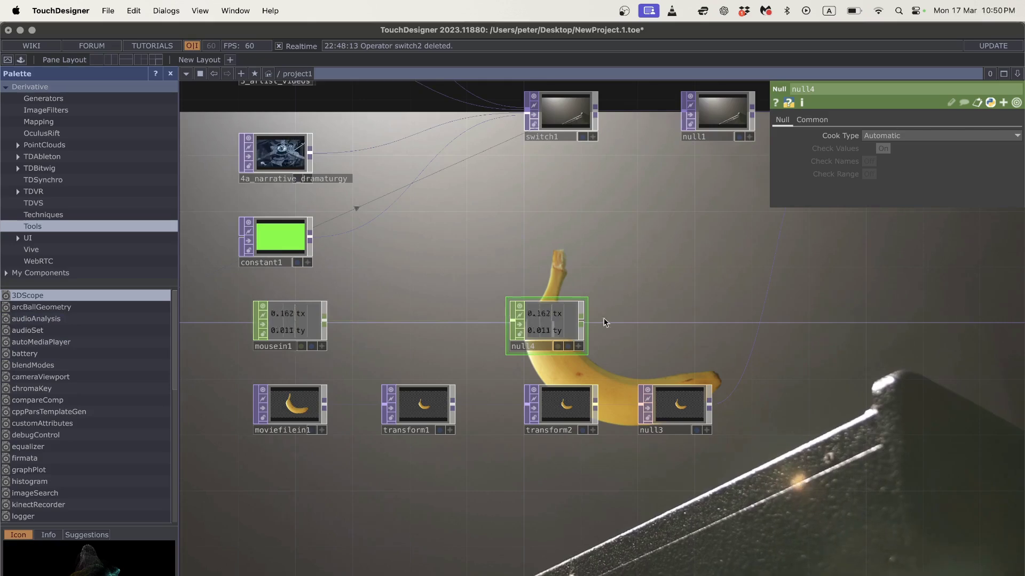
Step: Link null4's tx and ty channels to transform2's Translate X and Y as CHOP references
scroll(534, 341, "up", 3)
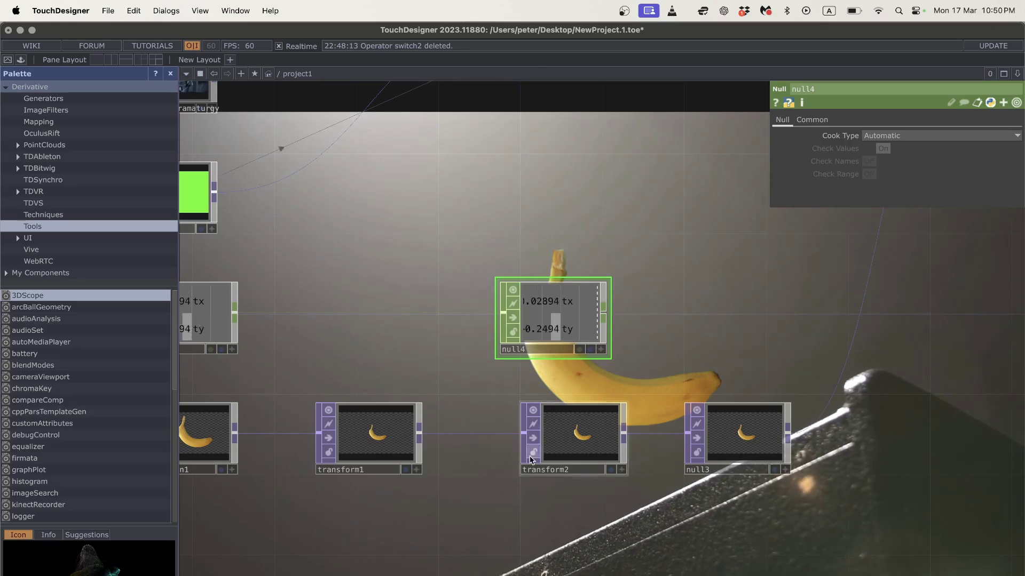
scroll(562, 324, "down", 5)
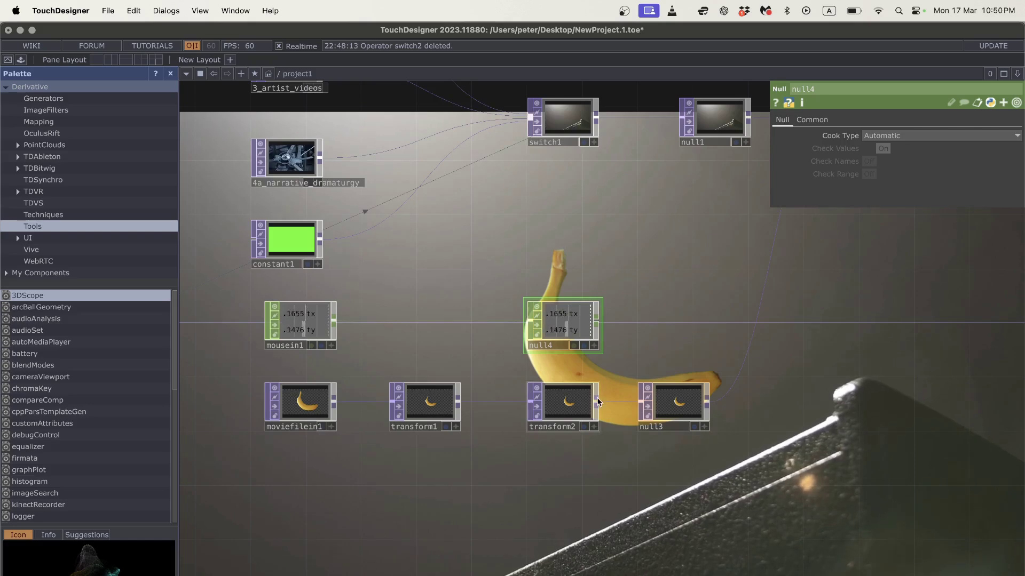
middle_click_drag(561, 510, 491, 503)
left_click(504, 405)
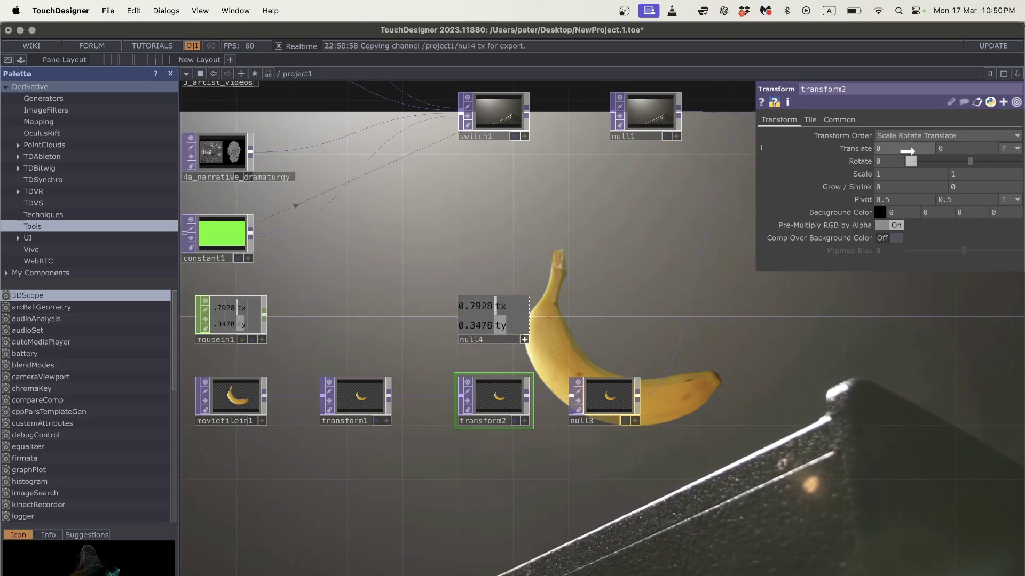
left_click_drag(904, 151, 907, 150)
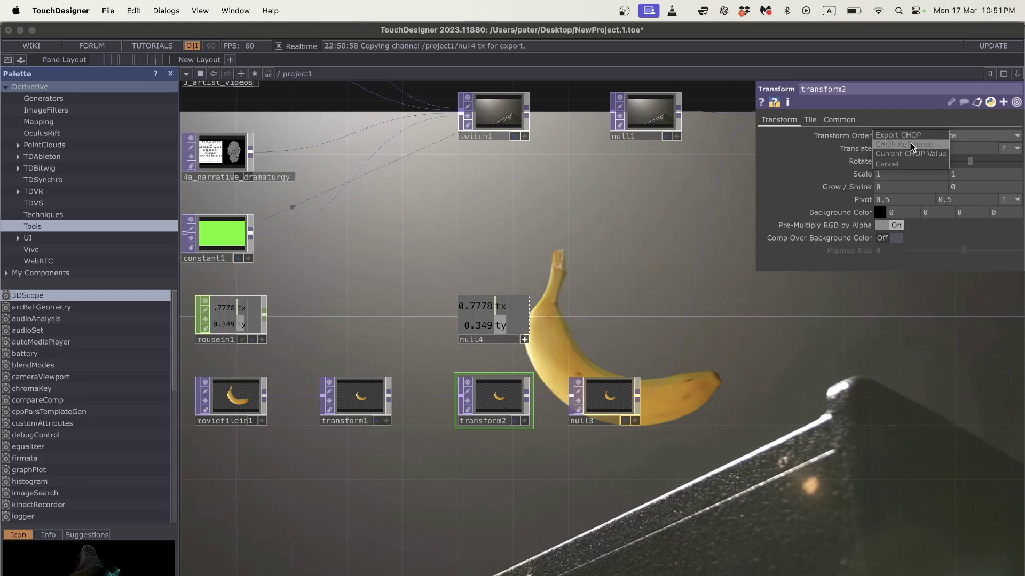
left_click(911, 144)
left_click_drag(500, 325, 959, 145)
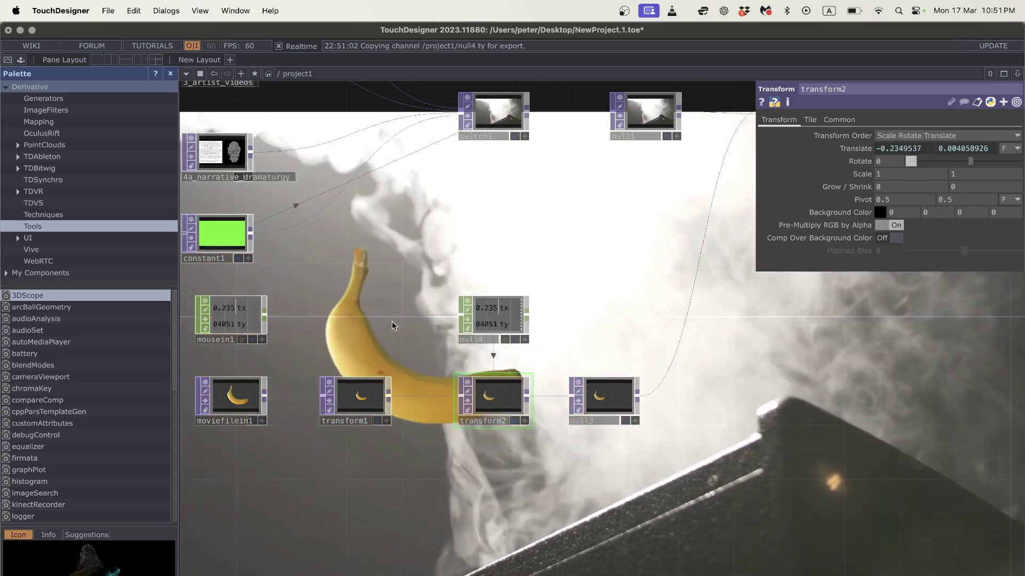
Step: Insert a Math CHOP into the wire between mousein1 and null4, shifting null4 right to make room
right_click(389, 313)
left_click(394, 304)
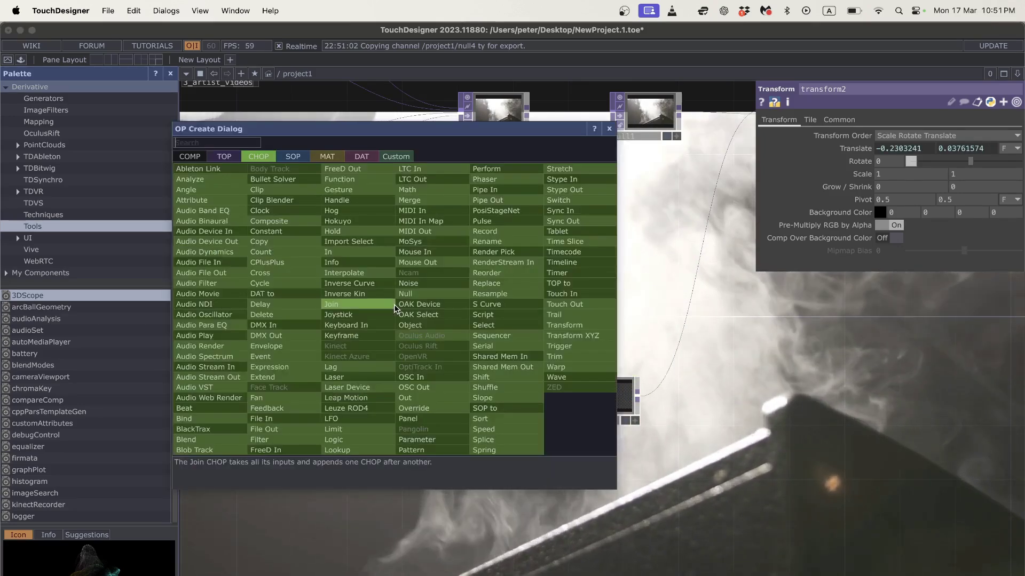
type("math")
left_click(412, 190)
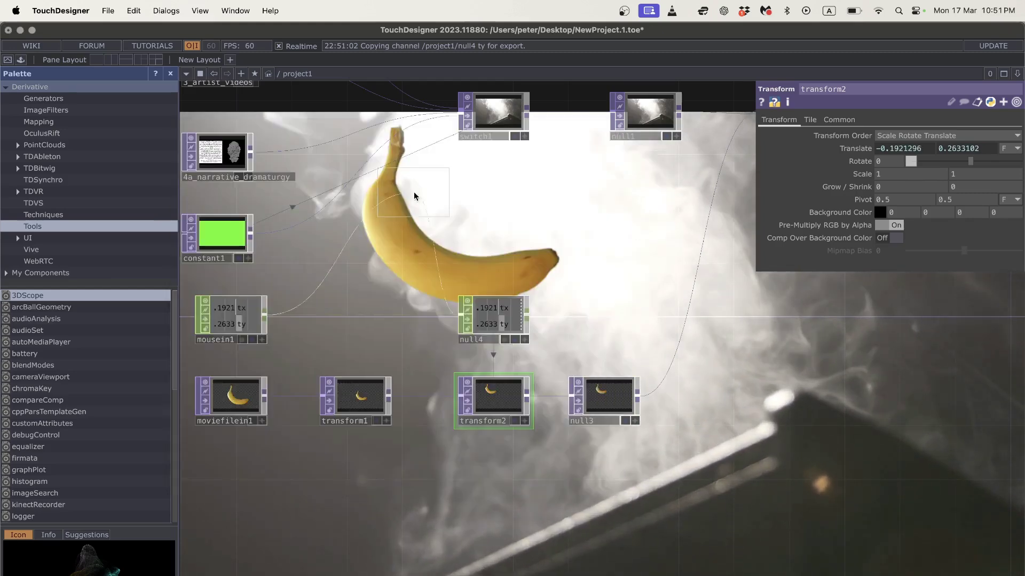
left_click(383, 278)
left_click_drag(503, 312, 587, 312)
left_click_drag(377, 280, 404, 280)
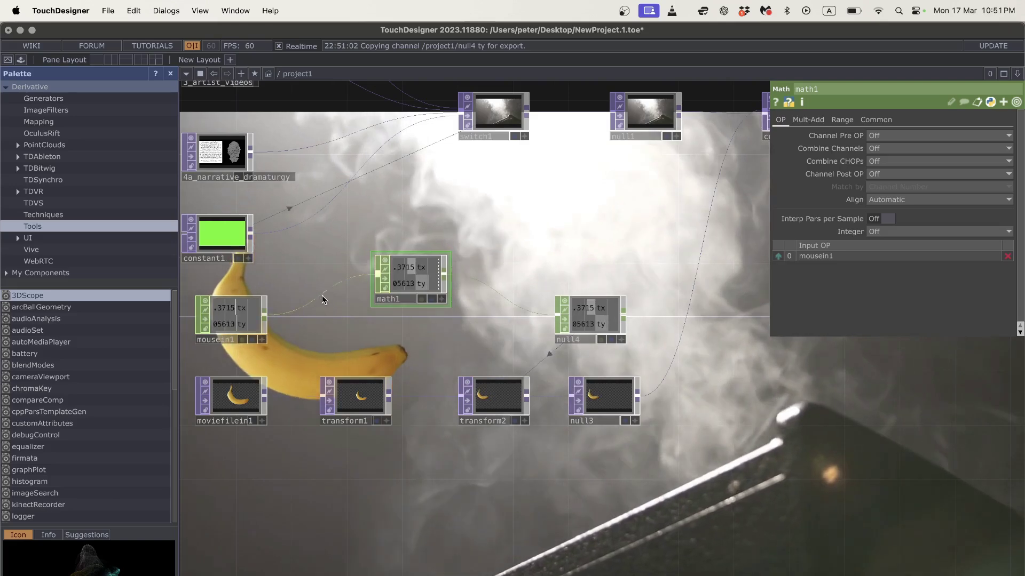
Step: Insert a Select CHOP between mousein1 and math1 and set its Channel Names to tx
right_click(324, 292)
left_click(334, 290)
type("sel")
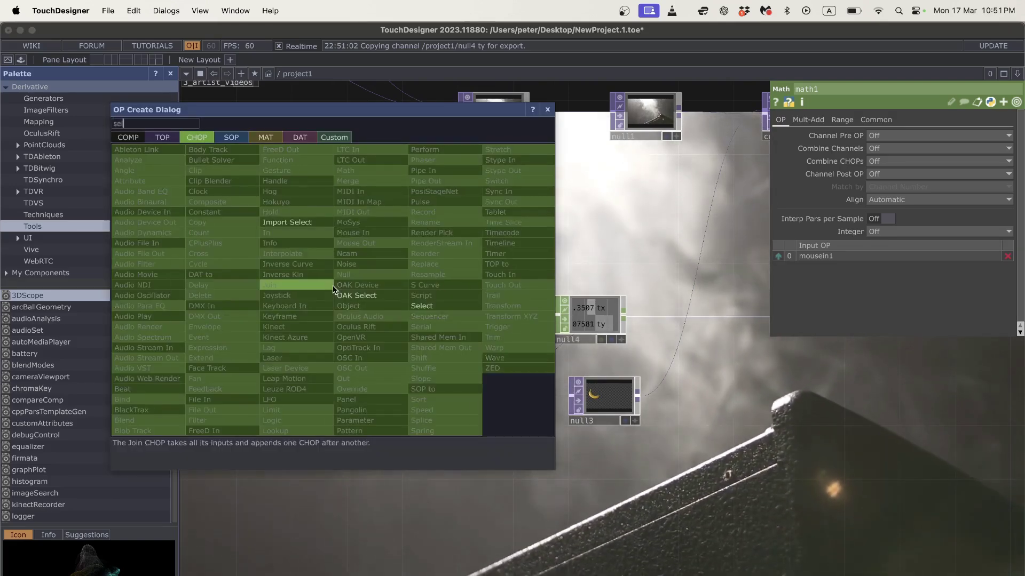
left_click(409, 305)
left_click(336, 303)
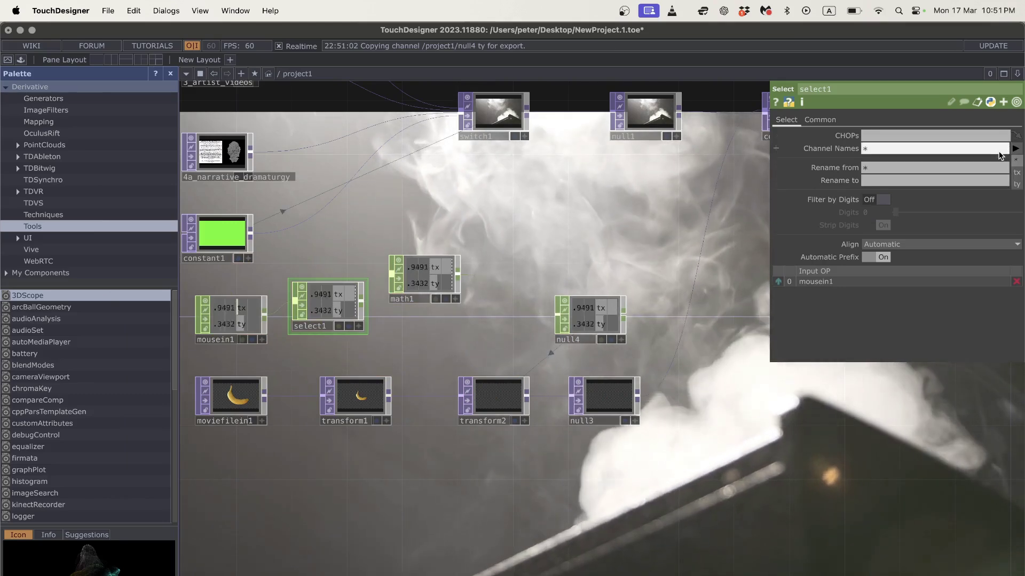
left_click(1017, 173)
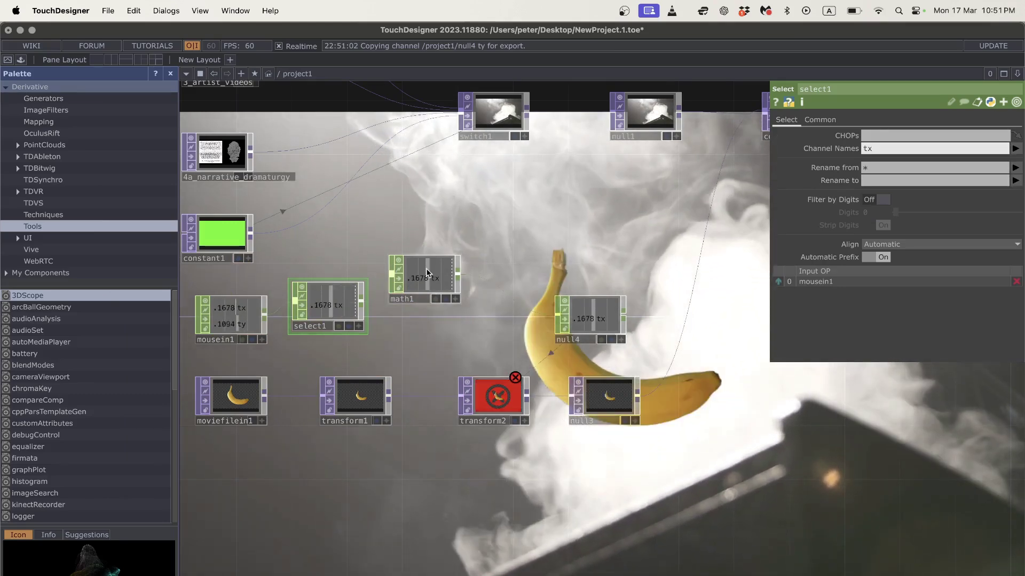
Step: Move select1 slightly up, duplicate it below, and set the copy's Channel Names to ty
left_click_drag(322, 314, 322, 302)
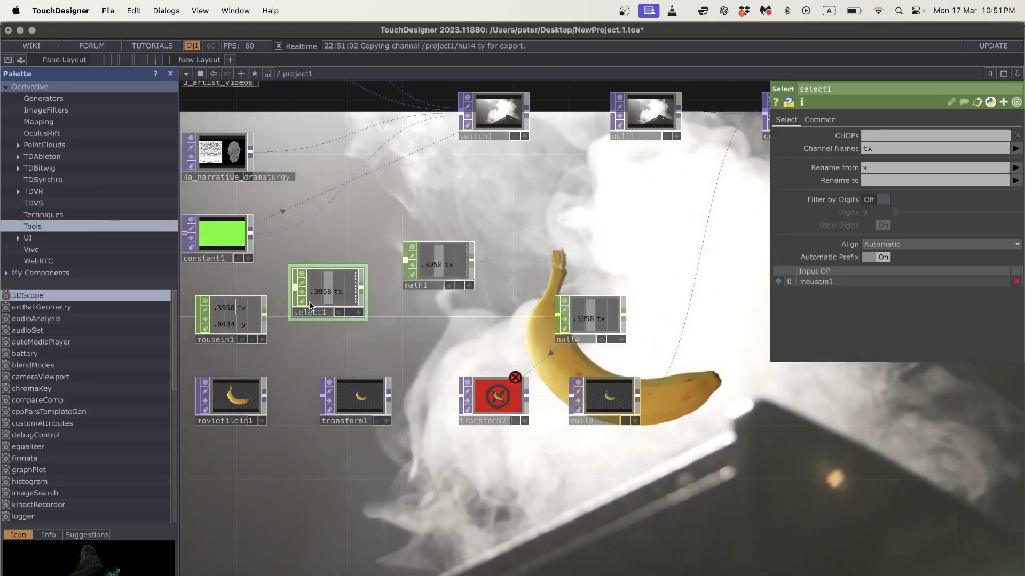
key("super+c")
key("super+v")
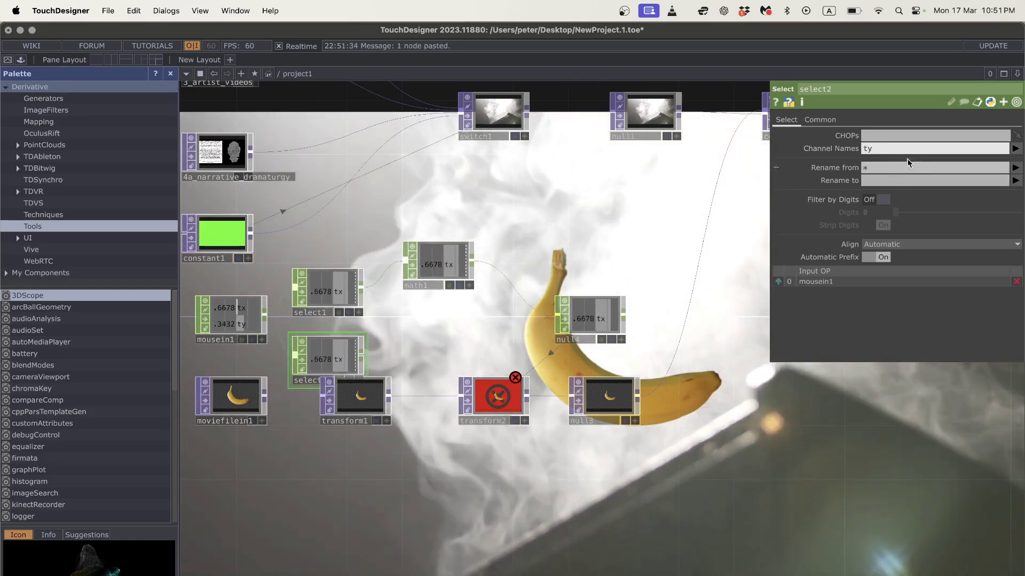
key("Return")
Step: Shift the banana row (moviefilein1, transform1, transform2, null3) downward and null4 farther right to make room for another CHOP
left_click_drag(604, 395, 645, 450)
left_click_drag(491, 397, 505, 452)
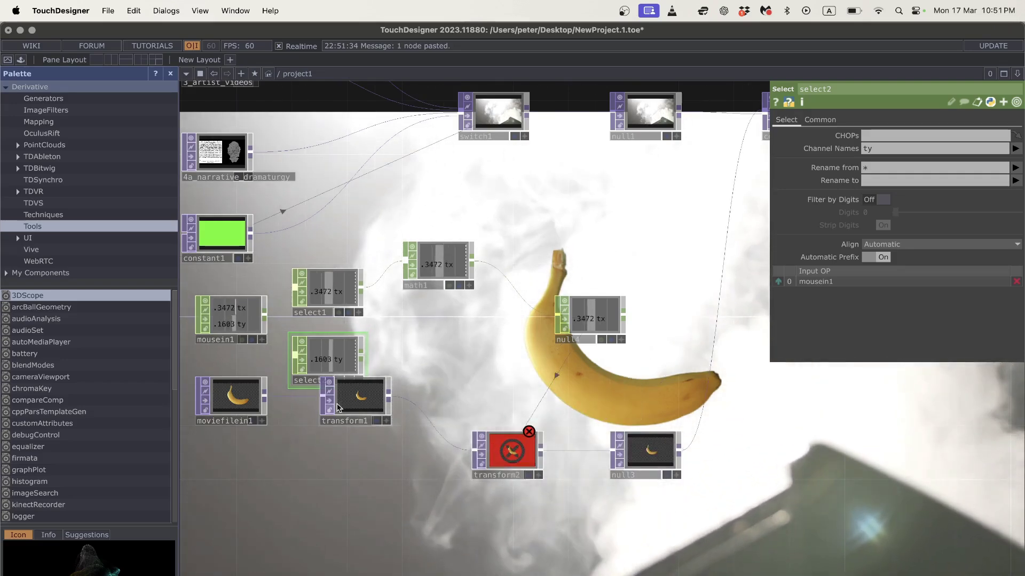
left_click_drag(355, 398, 355, 451)
left_click_drag(235, 398, 234, 452)
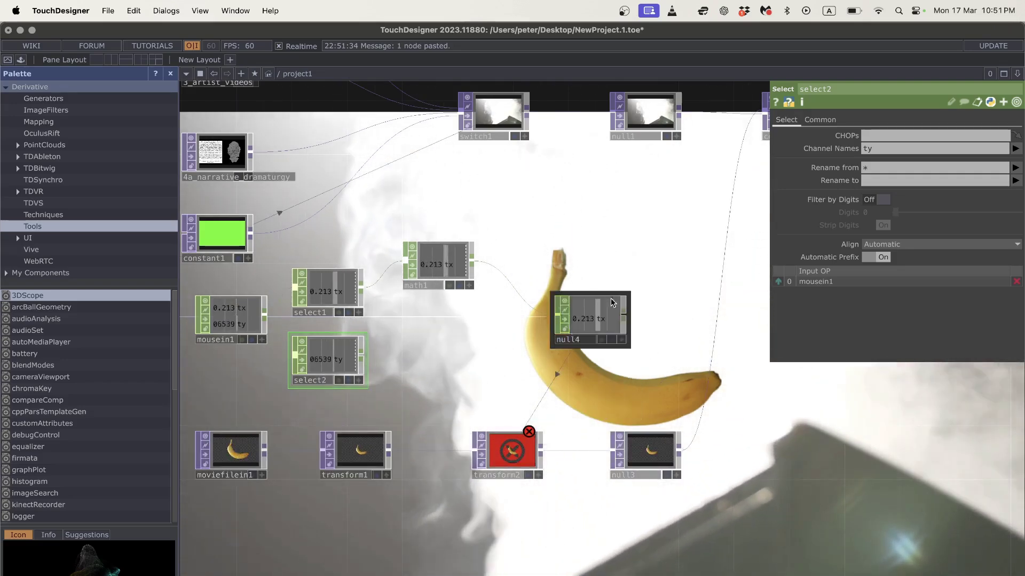
left_click_drag(589, 320, 686, 293)
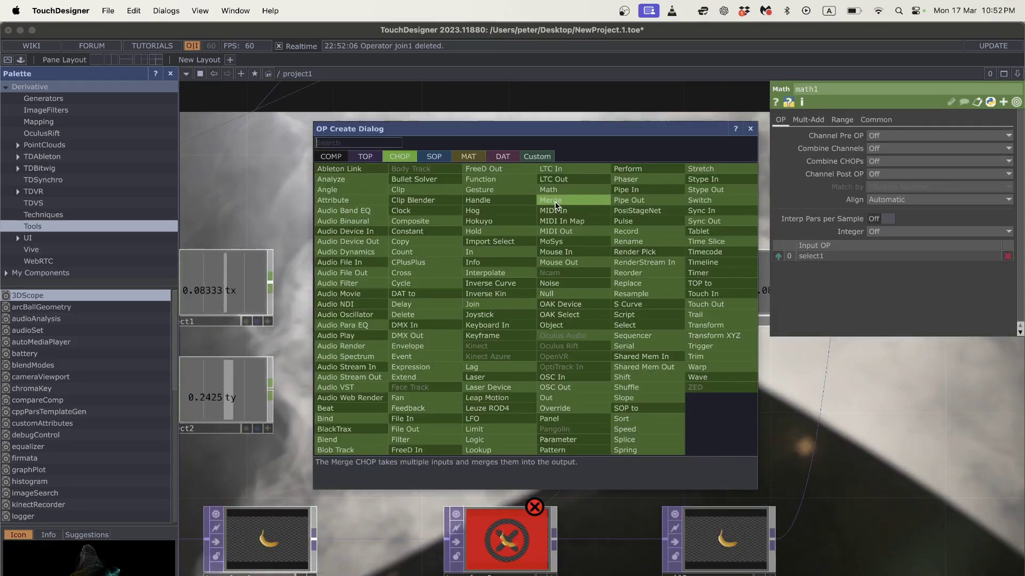
Step: Place a Merge CHOP before null4 and wire math1 and select2 into it
left_click(568, 202)
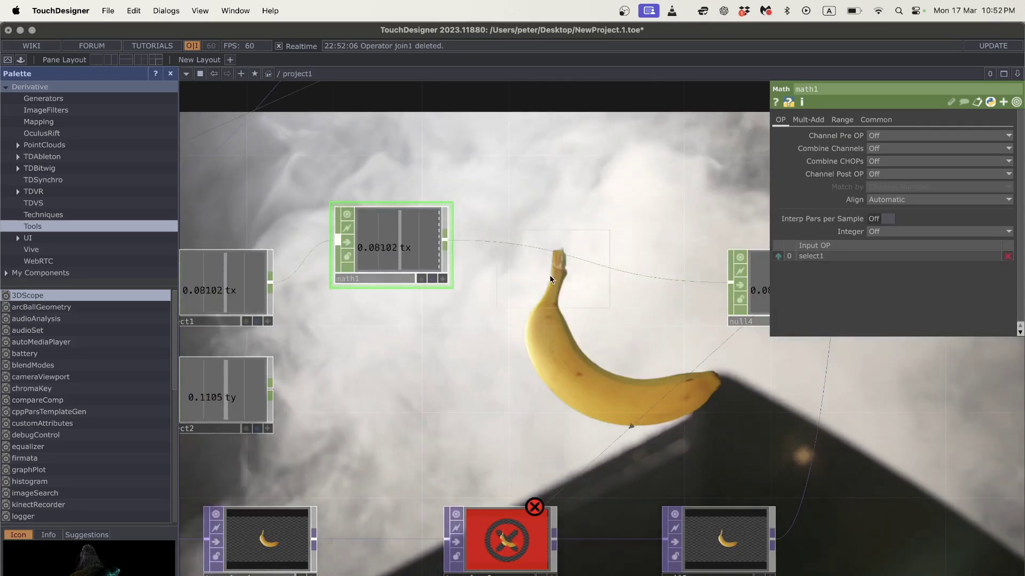
left_click(468, 331)
left_click_drag(445, 243, 490, 283)
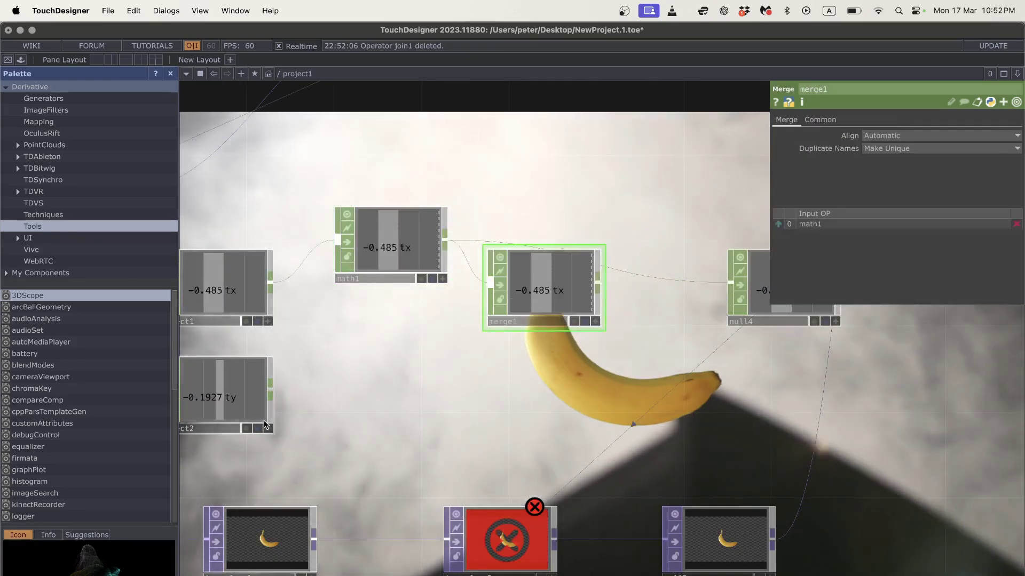
left_click_drag(270, 390, 596, 278)
left_click_drag(373, 362, 449, 366)
scroll(446, 363, "down", 2)
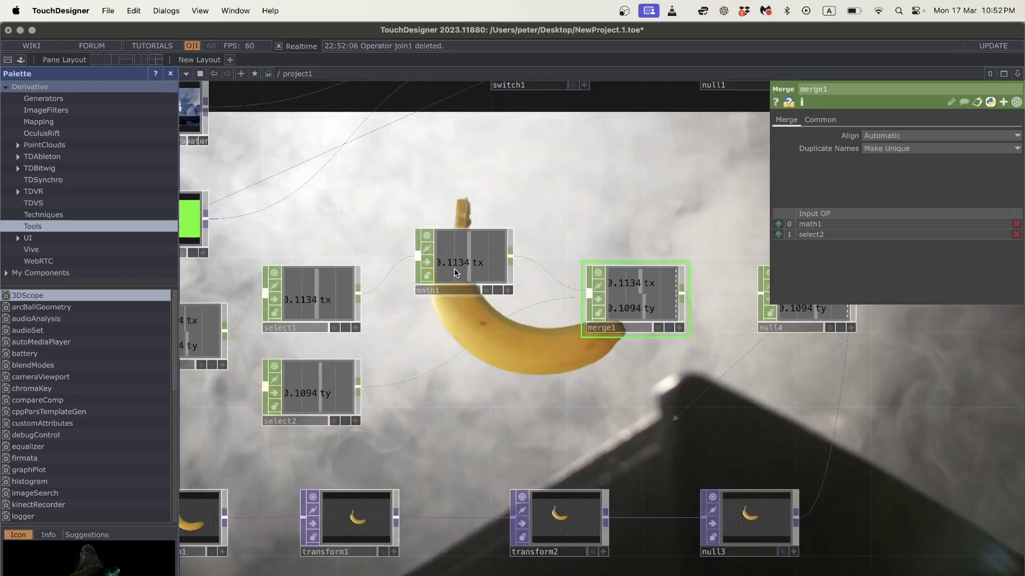
Step: Set math1's From Range to -1 and 1 and its To Range to -.5 and .5
left_click(462, 255)
left_click(842, 119)
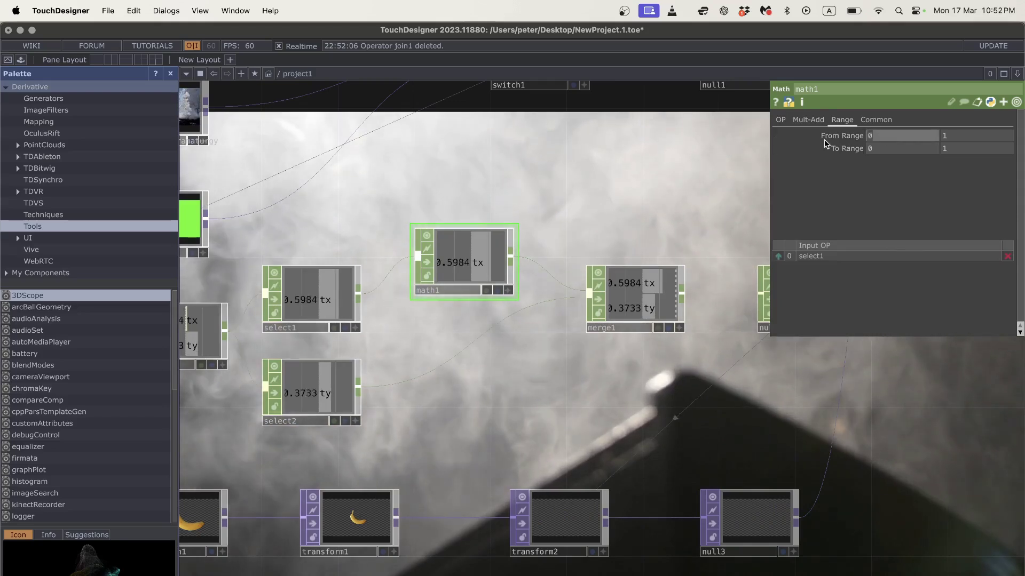
type("-4")
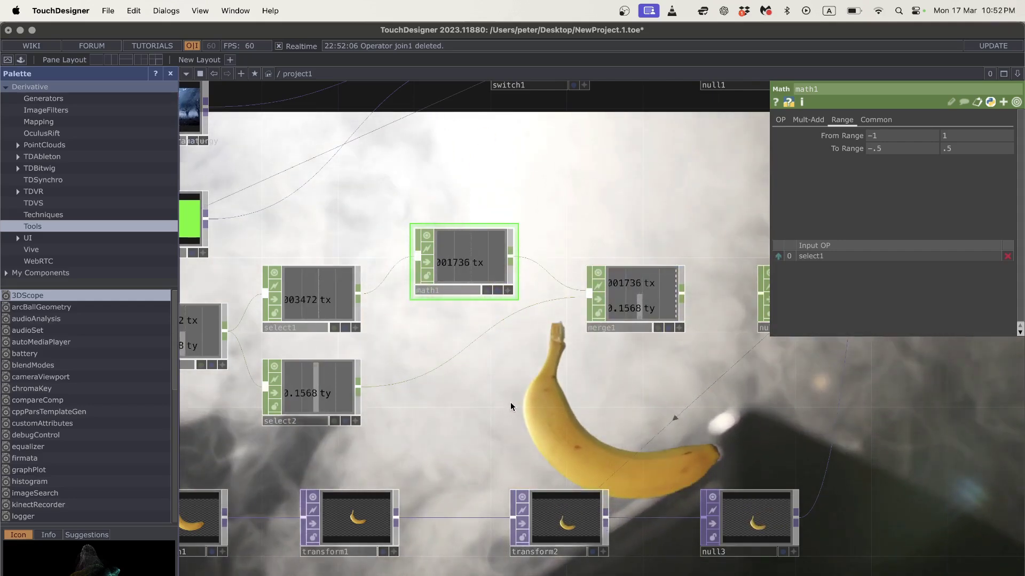
key("p")
Step: Move select2 slightly right and align math1 in a row with select1 and merge1
scroll(517, 398, "down", 5)
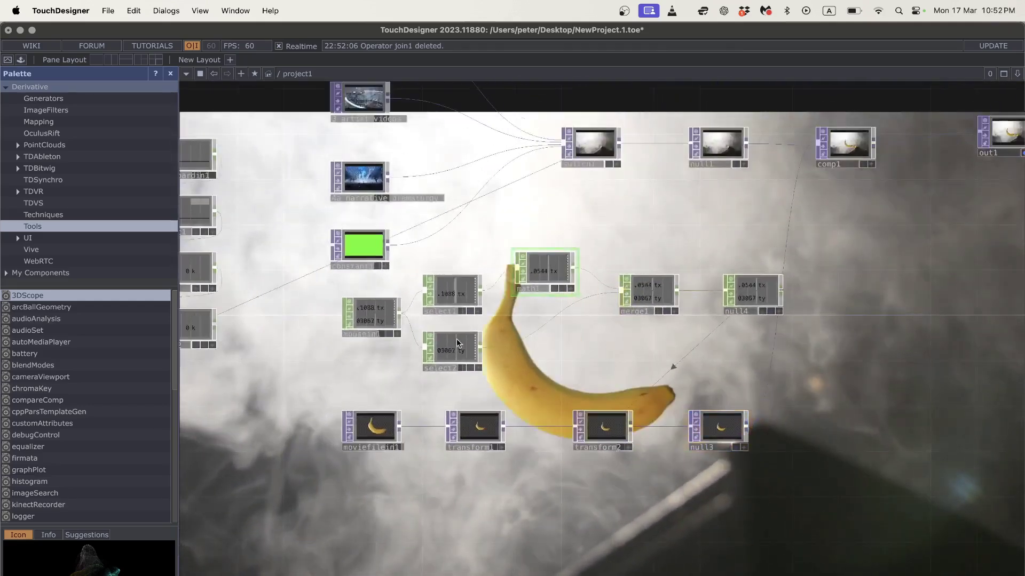
left_click_drag(447, 357, 461, 354)
left_click_drag(540, 288, 538, 307)
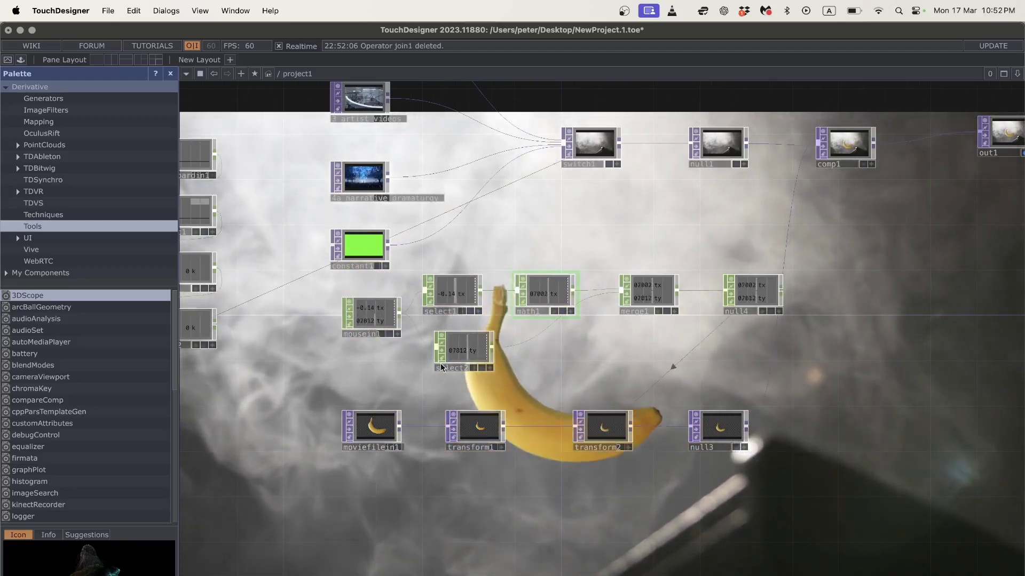
Step: Add a Constant TOP below moviefilein1, leaving its color white
key("Tab")
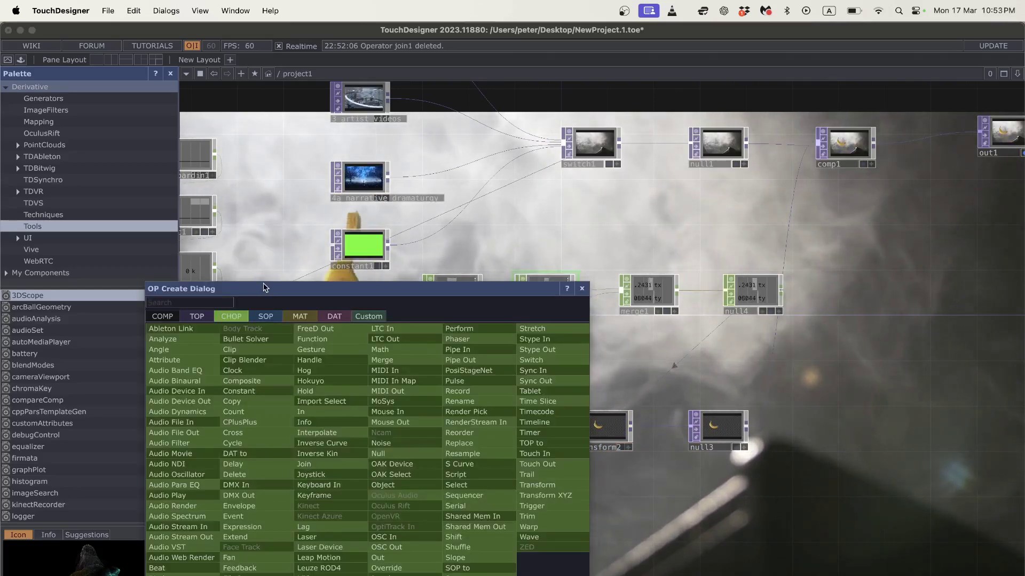
left_click_drag(265, 288, 269, 216)
left_click(200, 243)
type("cons")
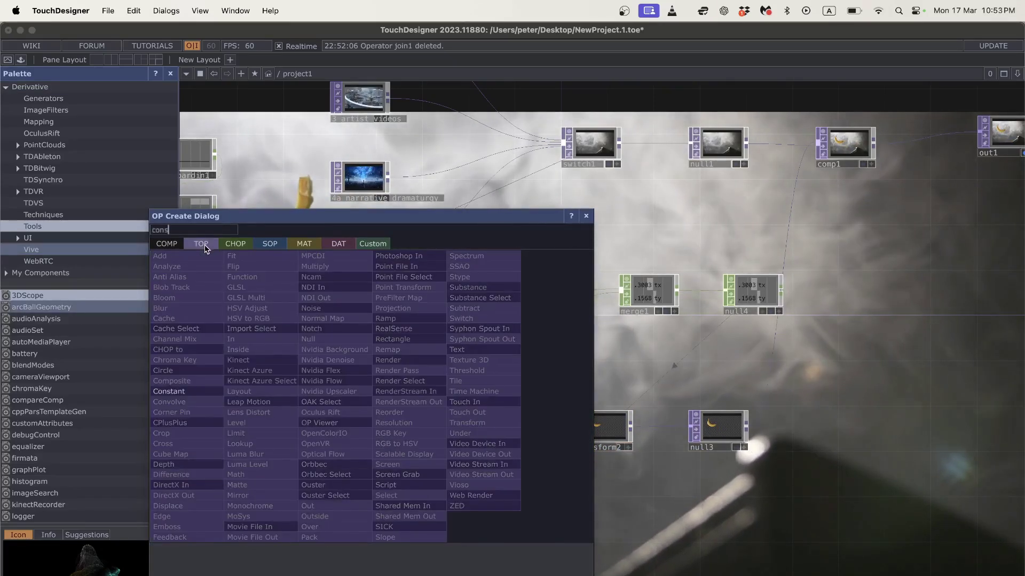
left_click(177, 391)
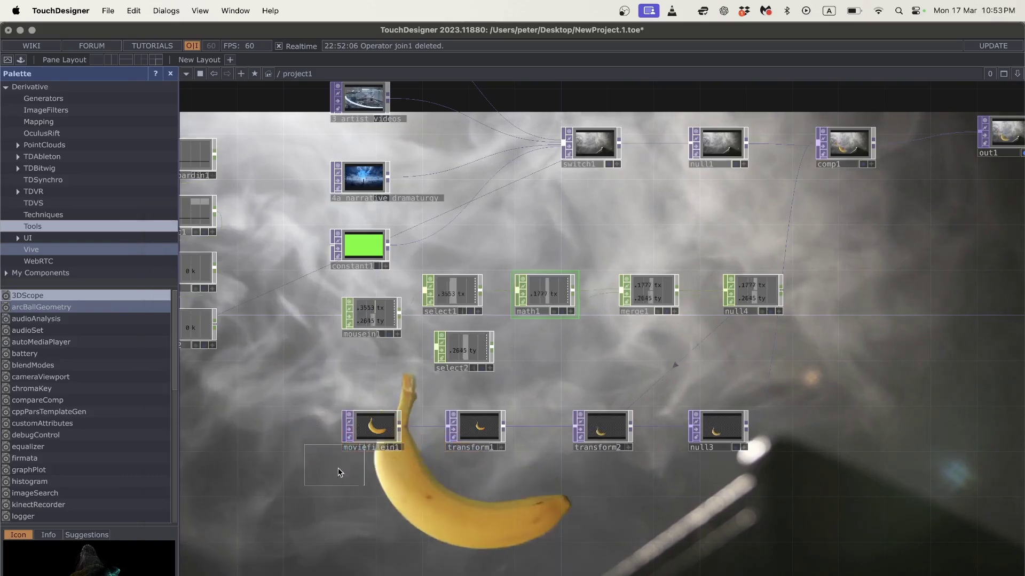
left_click(373, 492)
double_click(373, 498)
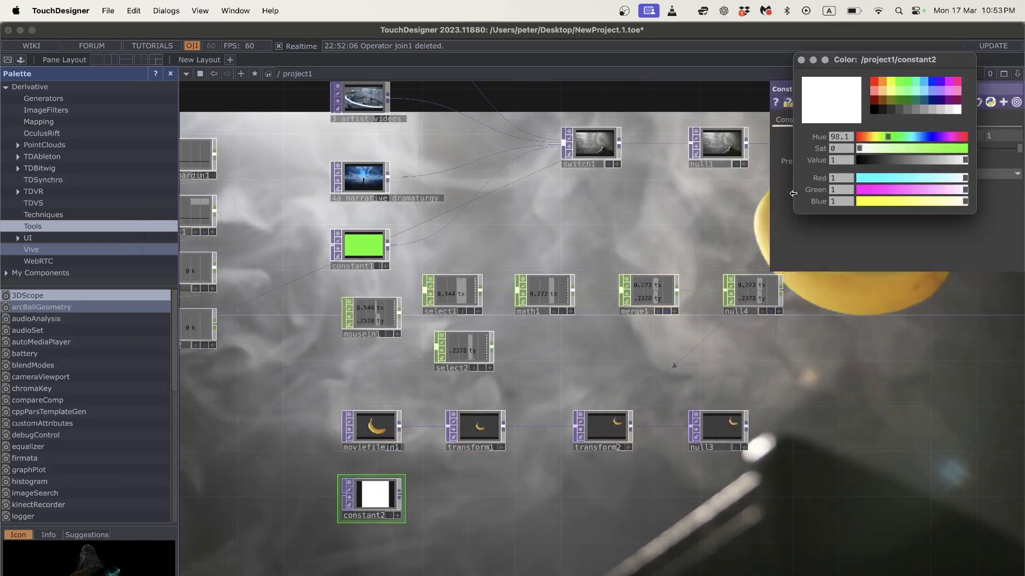
left_click(801, 61)
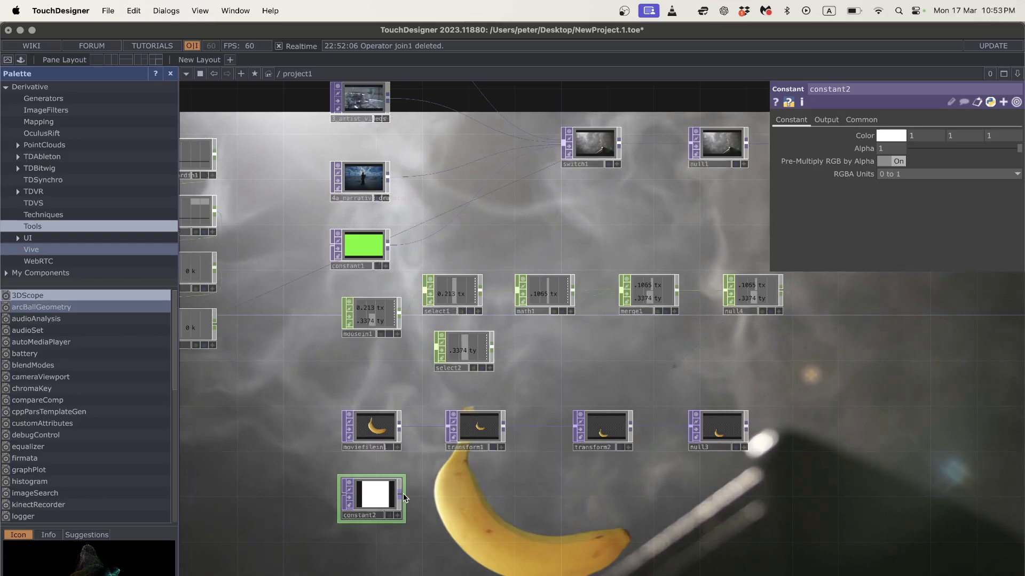
Step: Add a Null TOP connected to the white Constant TOP's output, placed below the banana row
key("u")
key("i")
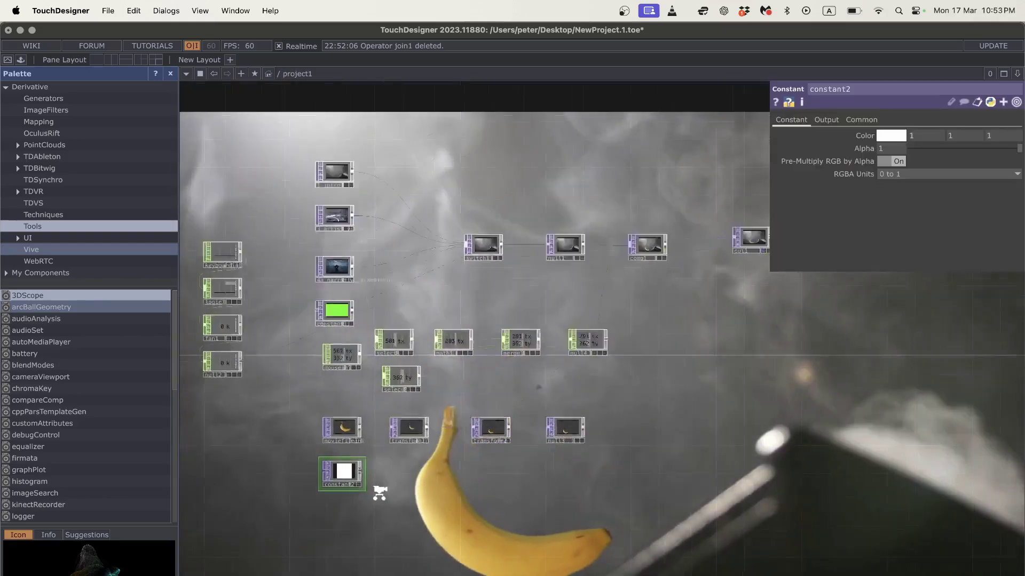
right_click(322, 430)
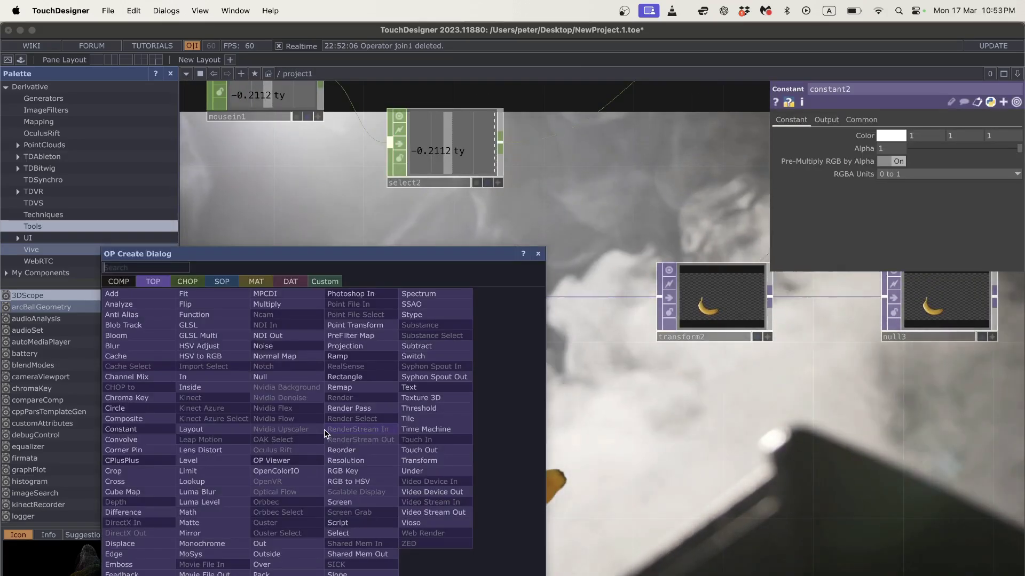
type("null")
left_click(289, 378)
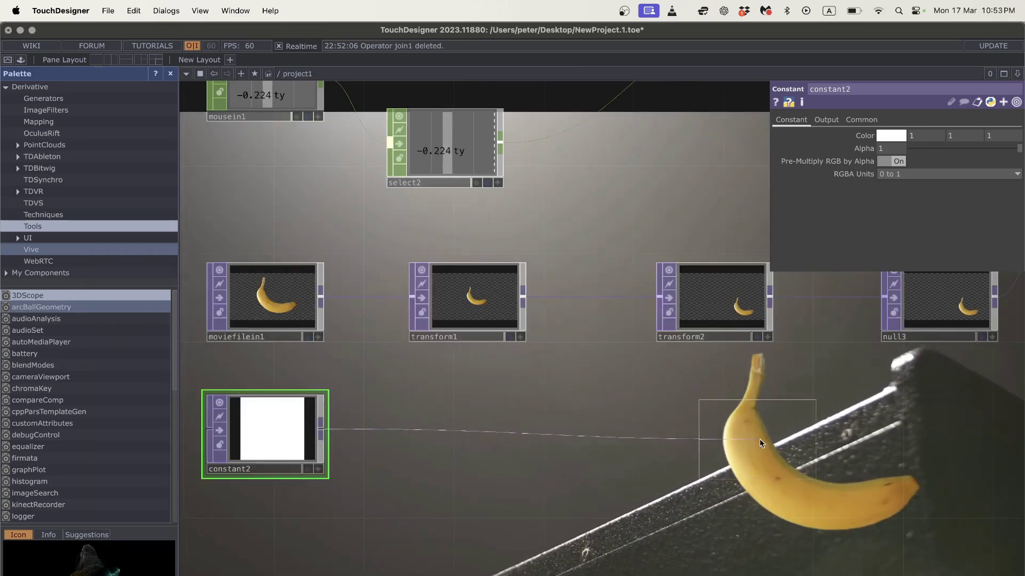
left_click(757, 432)
Step: Set the new Constant TOP's color to orange (1, 0.54, 0) and its resolution to 1280 x 720
left_click(208, 429)
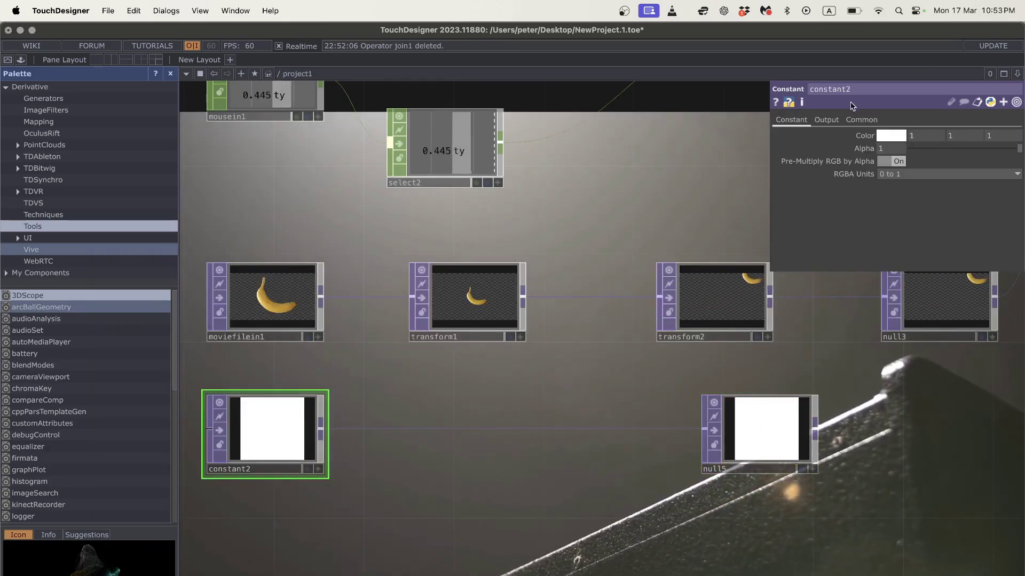
left_click(879, 140)
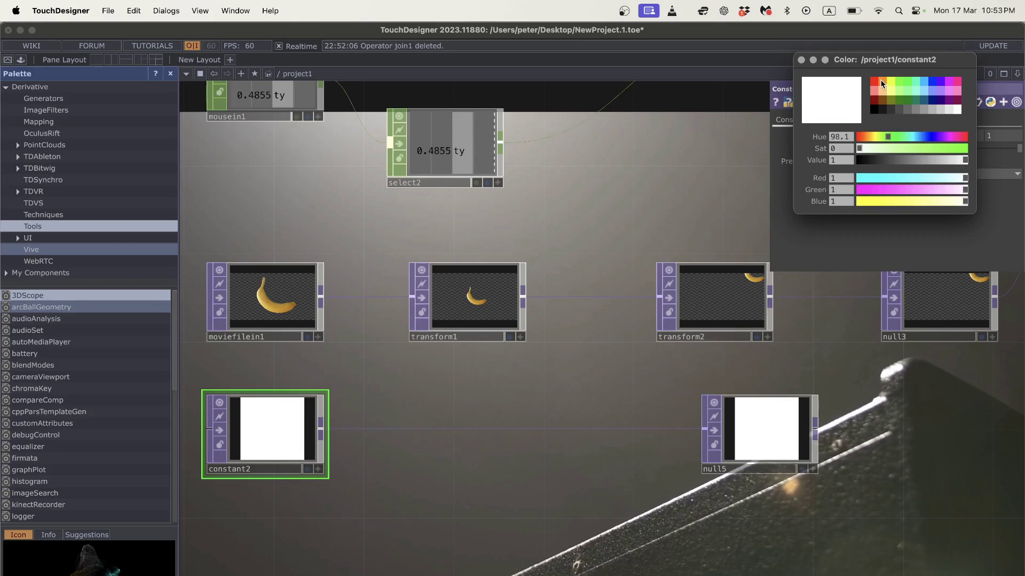
left_click(886, 82)
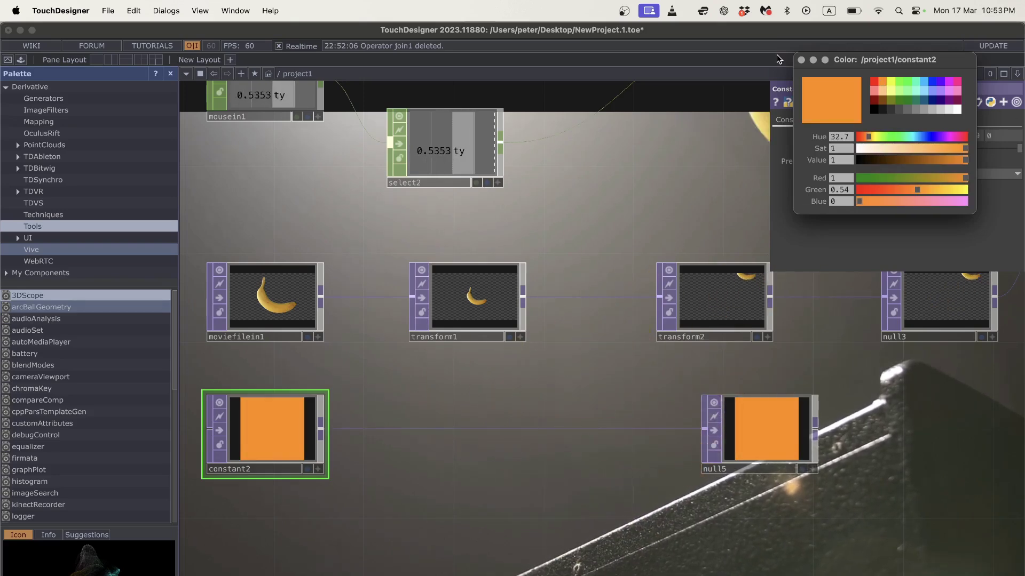
left_click(801, 60)
left_click(863, 118)
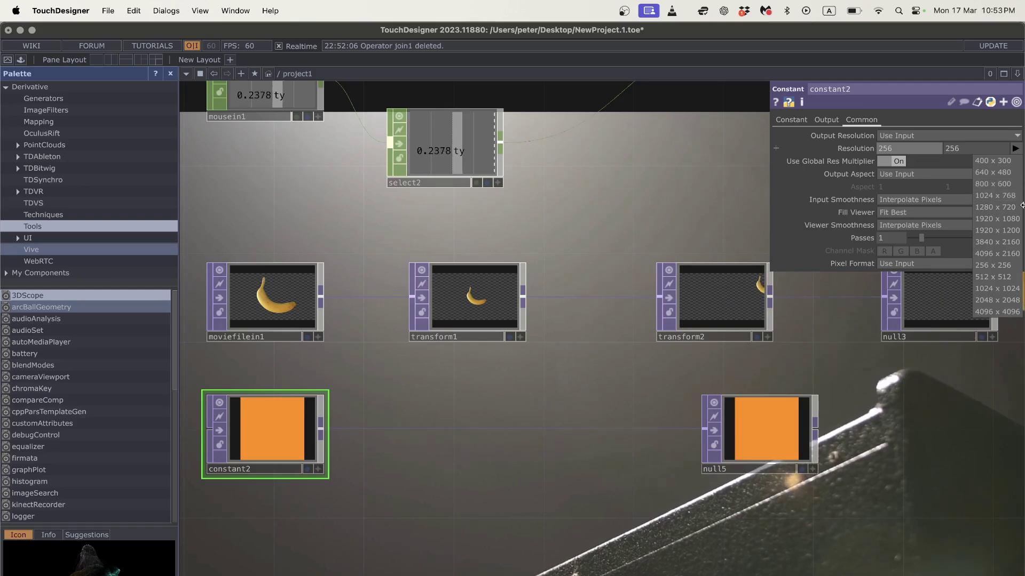
left_click(1016, 207)
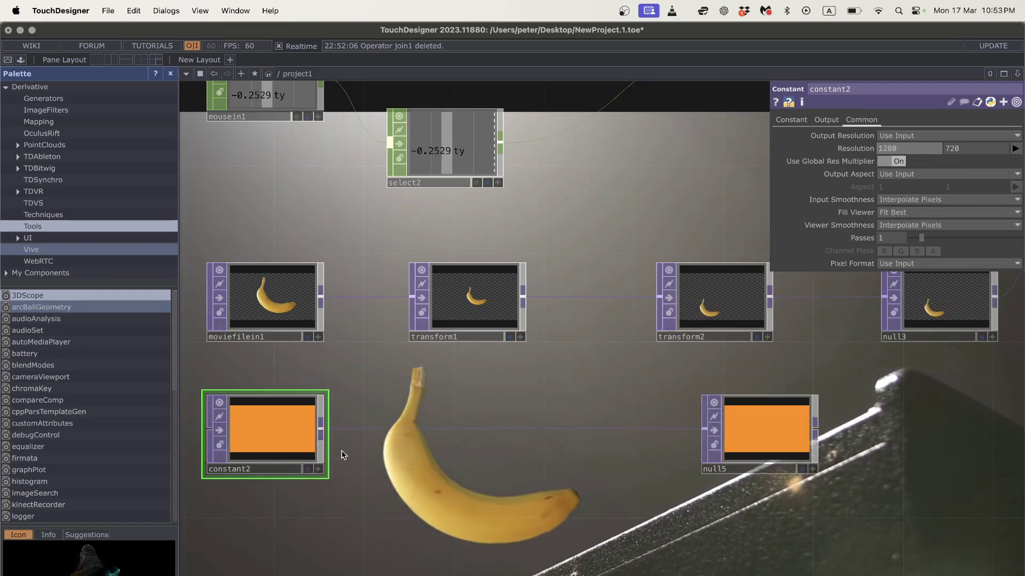
Step: Select constant1 and switch the output to its green image
scroll(344, 452, "down", 5)
scroll(344, 453, "up", 4)
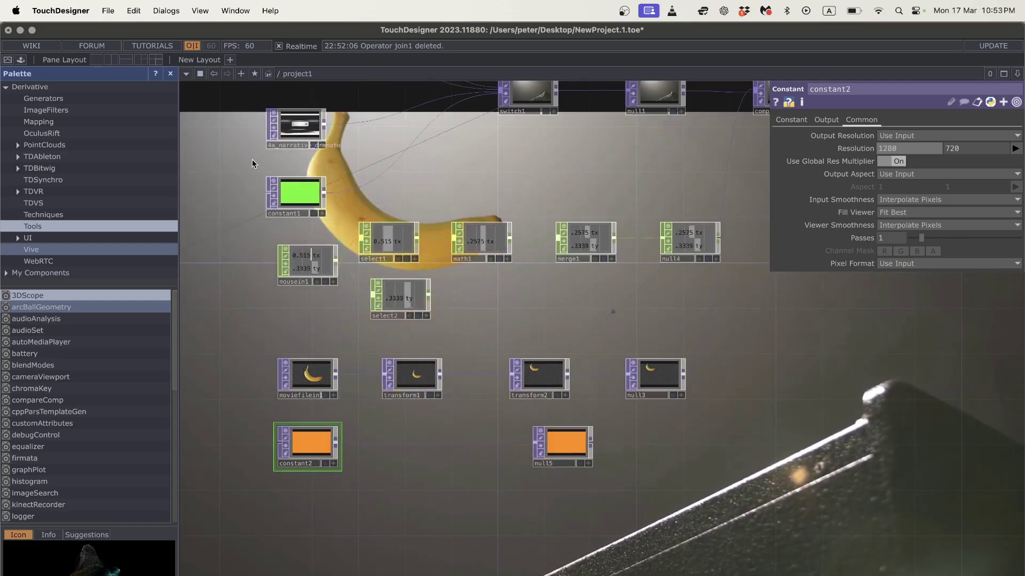
left_click(296, 197)
key("space")
key("space")
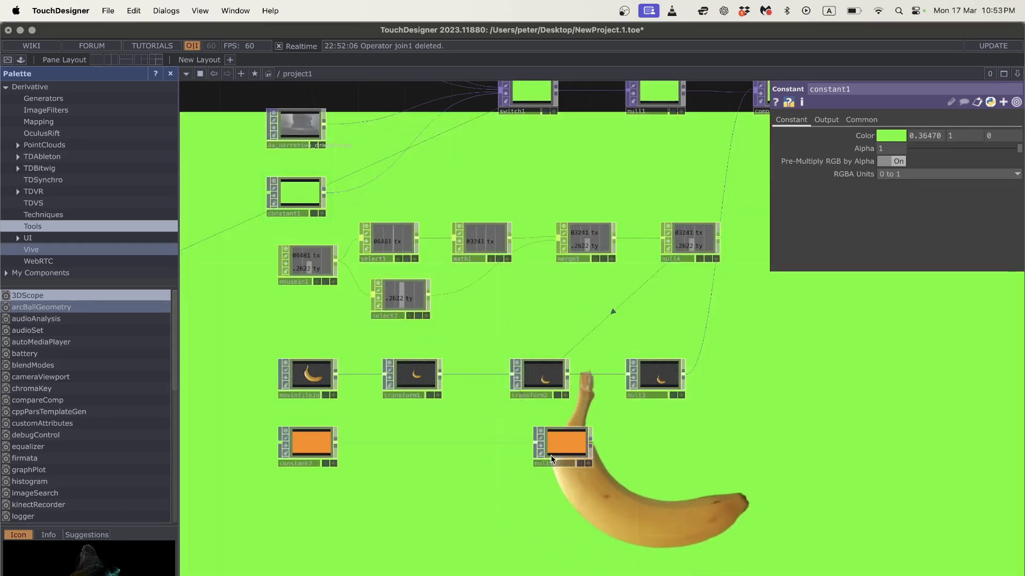
Step: Delete the orange Constant TOP and the Null TOP attached to it
left_click(568, 445)
key("Delete")
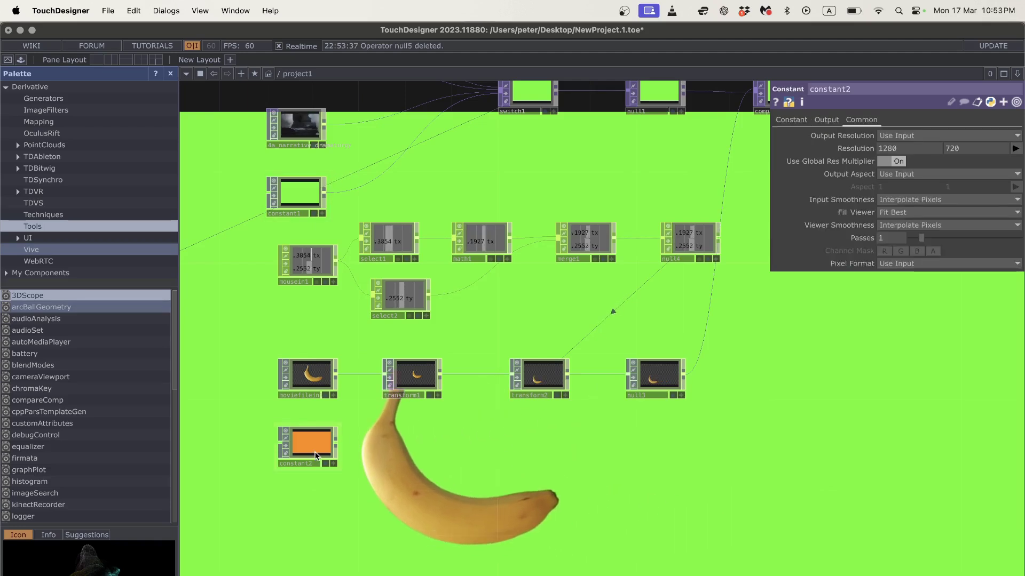
key("Delete")
Step: Insert an HSV Adjust TOP into the wire between constant1 and switch1
left_click_drag(417, 181, 408, 230)
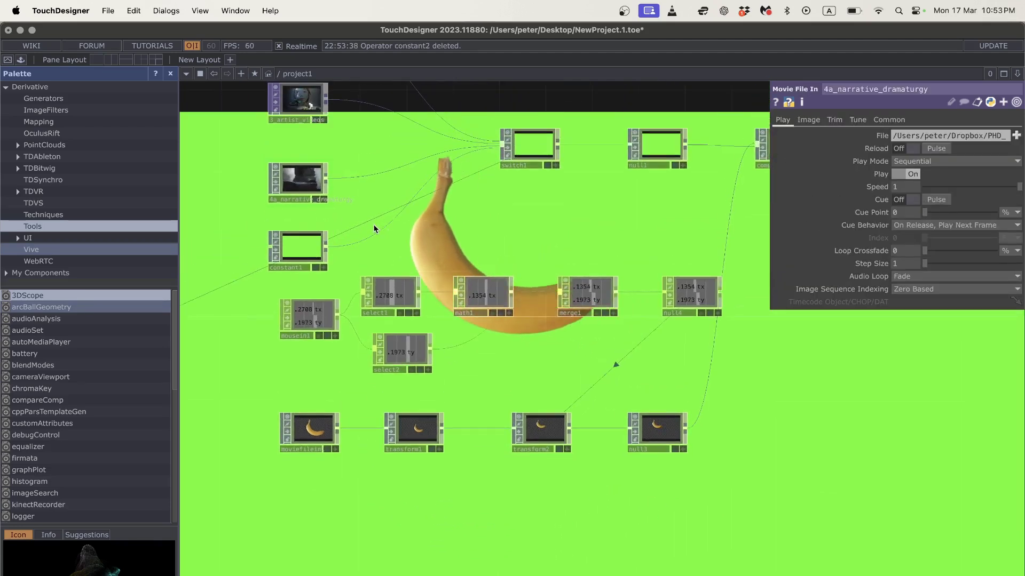
left_click(388, 218)
type("hsv")
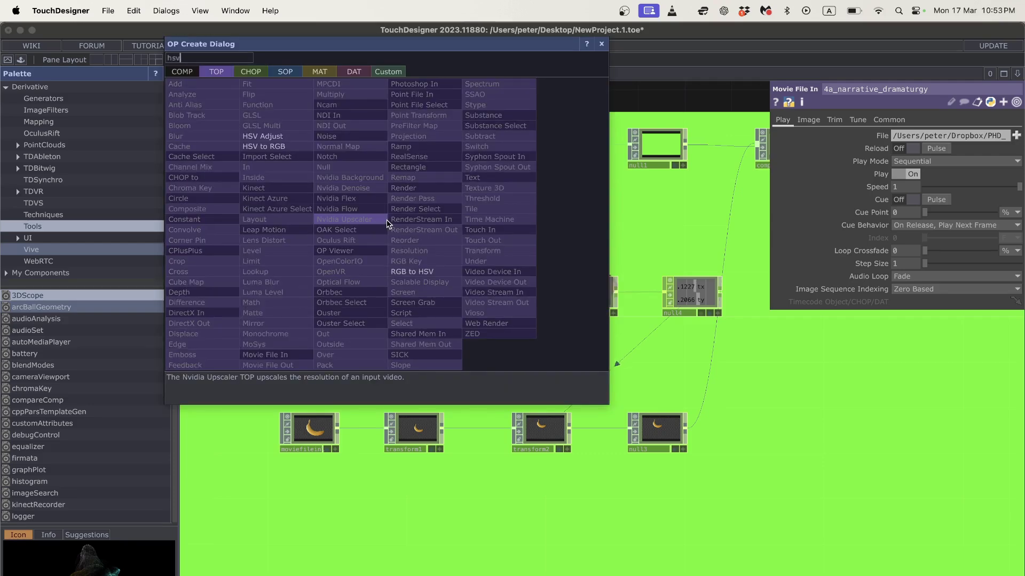
left_click(262, 136)
left_click(412, 219)
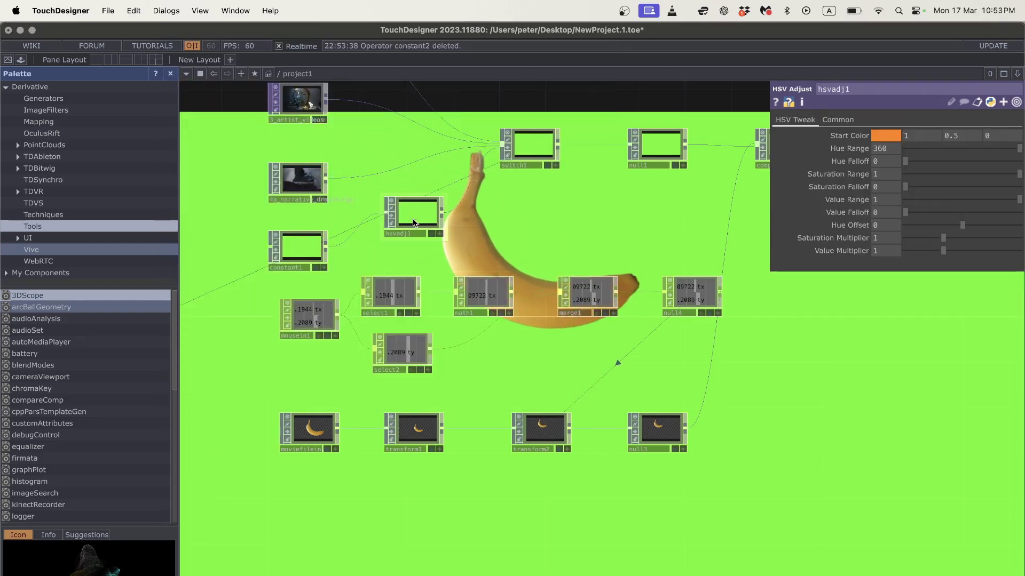
Step: Turn off the display of out1 in the network background
scroll(547, 182, "right", 8)
left_click(744, 155)
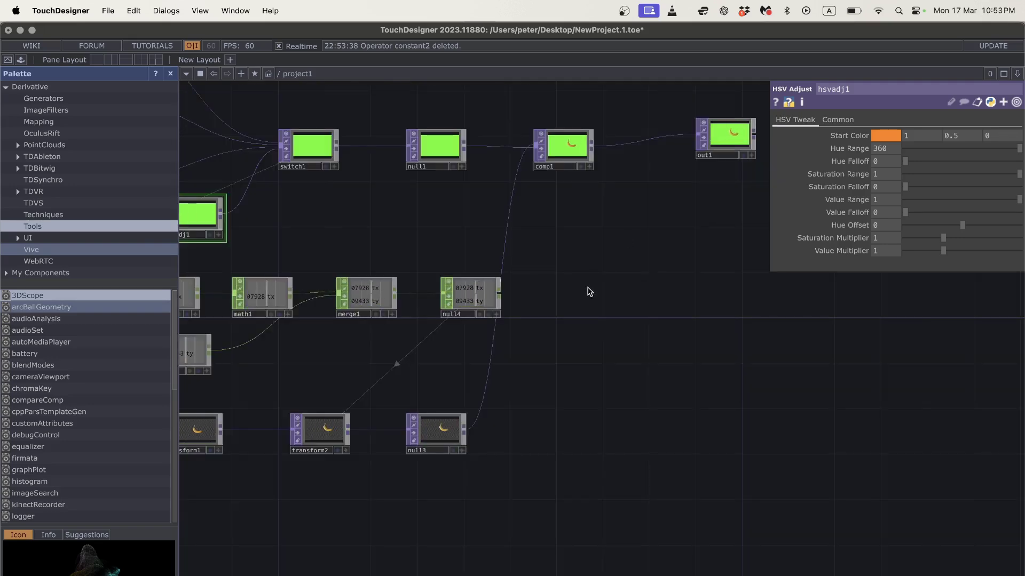
scroll(616, 284, "left", 8)
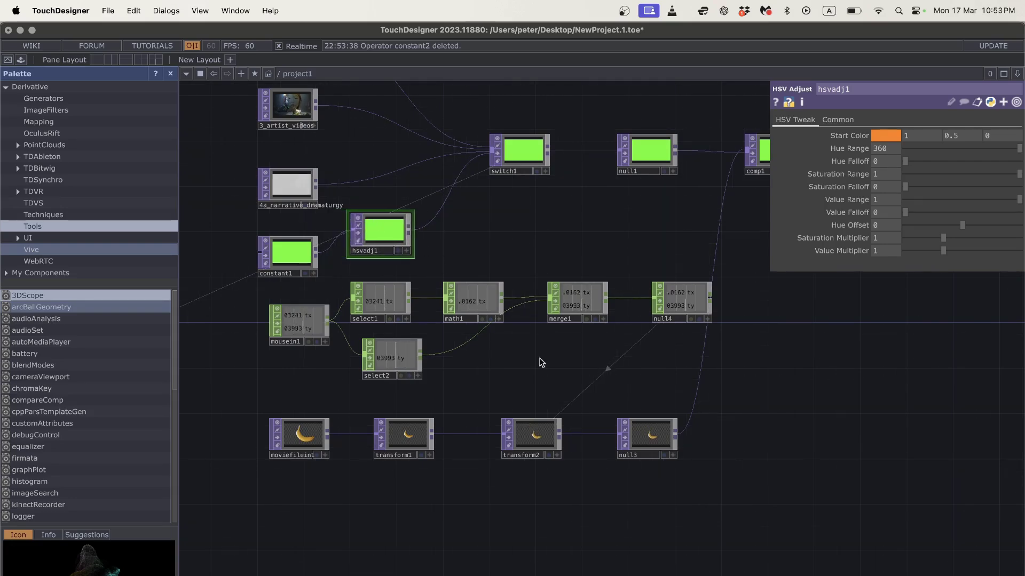
Step: Add a second Null CHOP branching from merge1's output and place it below null4
scroll(402, 410, "up", 5)
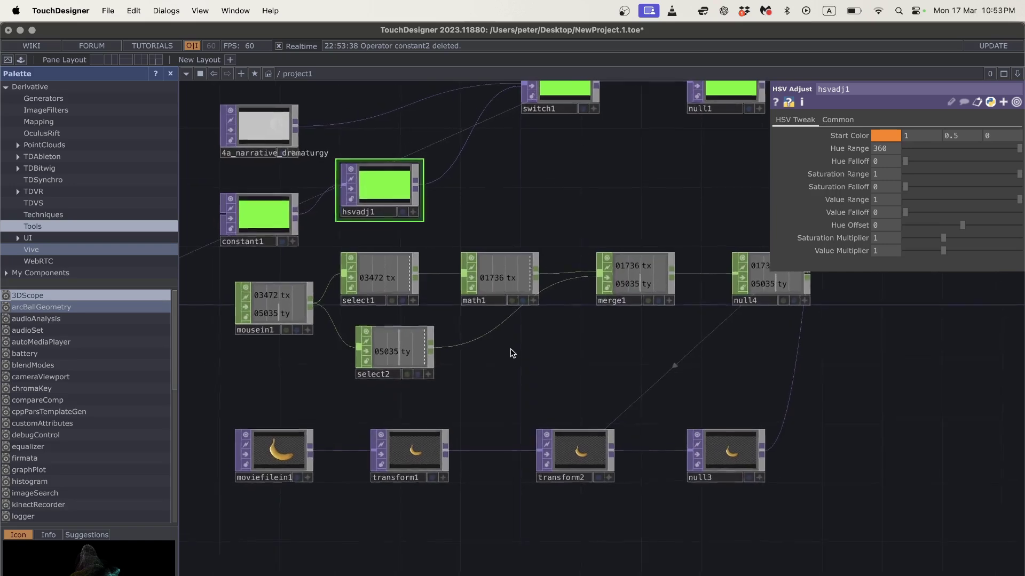
scroll(504, 358, "right", 5)
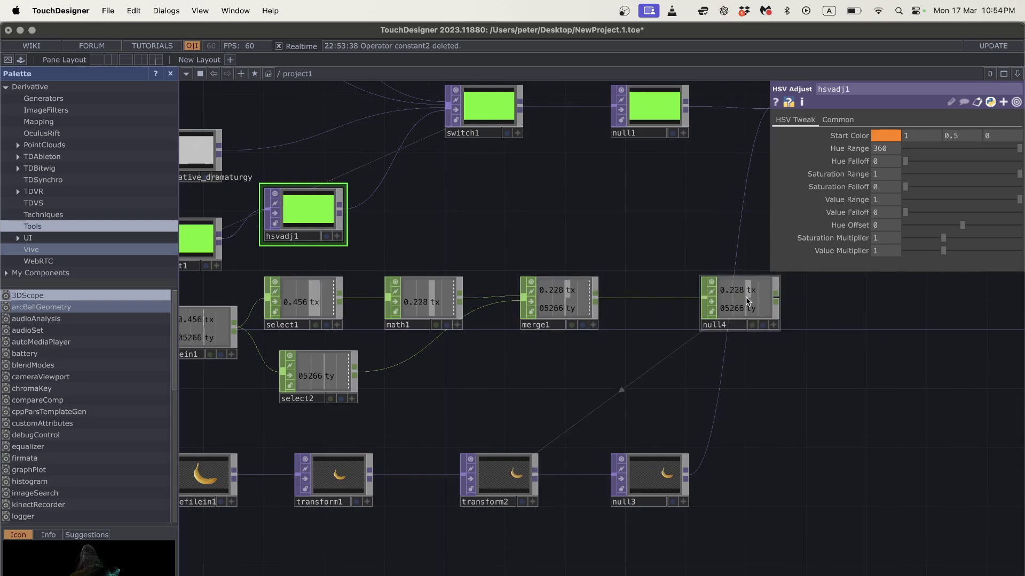
scroll(744, 297, "up", 4)
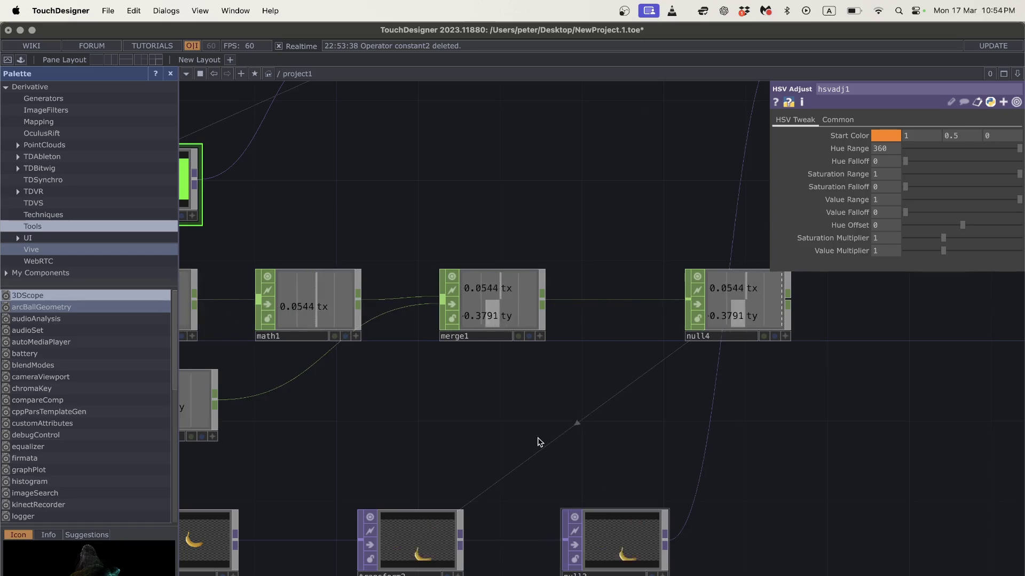
scroll(520, 391, "down", 2)
right_click(562, 274)
left_click(635, 324)
left_click(772, 400)
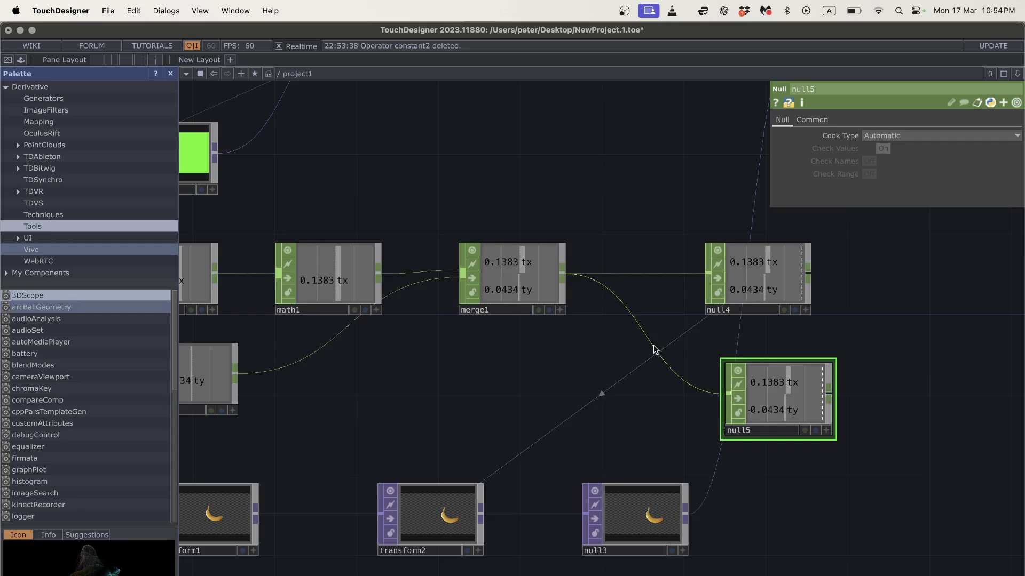
Step: Insert a Math CHOP into the wire between merge1 and null5 and set its Multiply to 720
left_click(659, 334)
type("math")
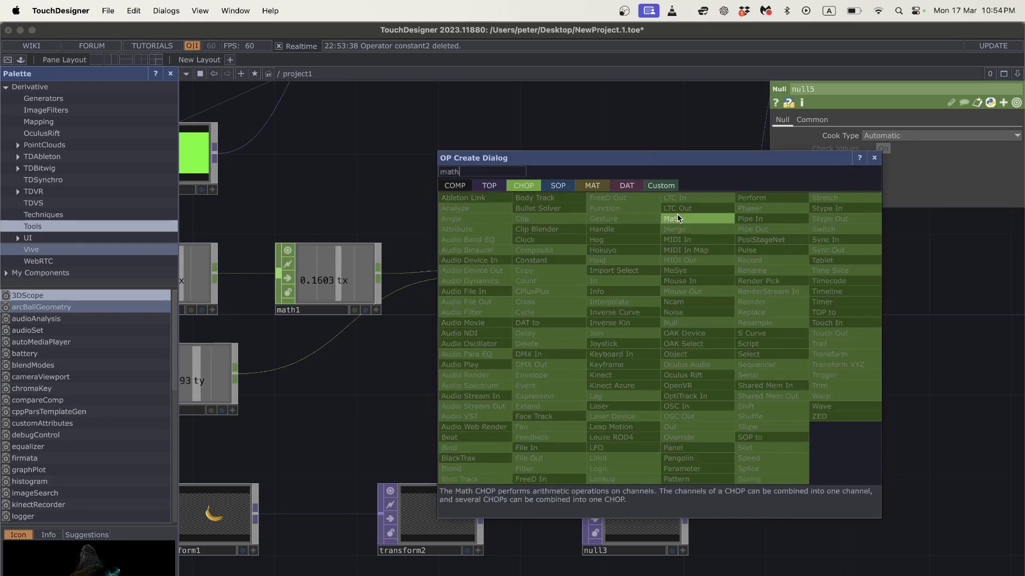
left_click(676, 214)
left_click(641, 385)
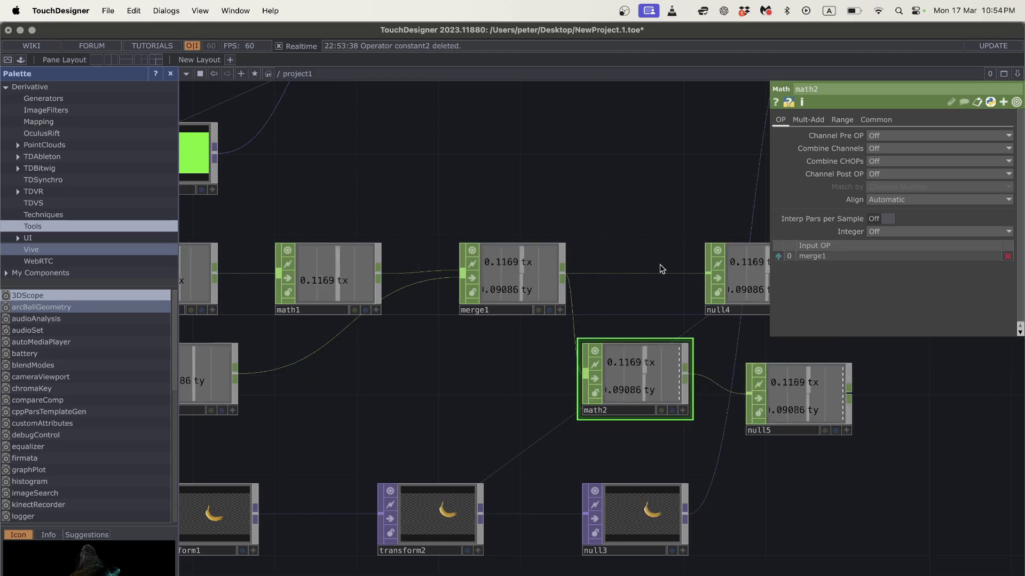
left_click(808, 120)
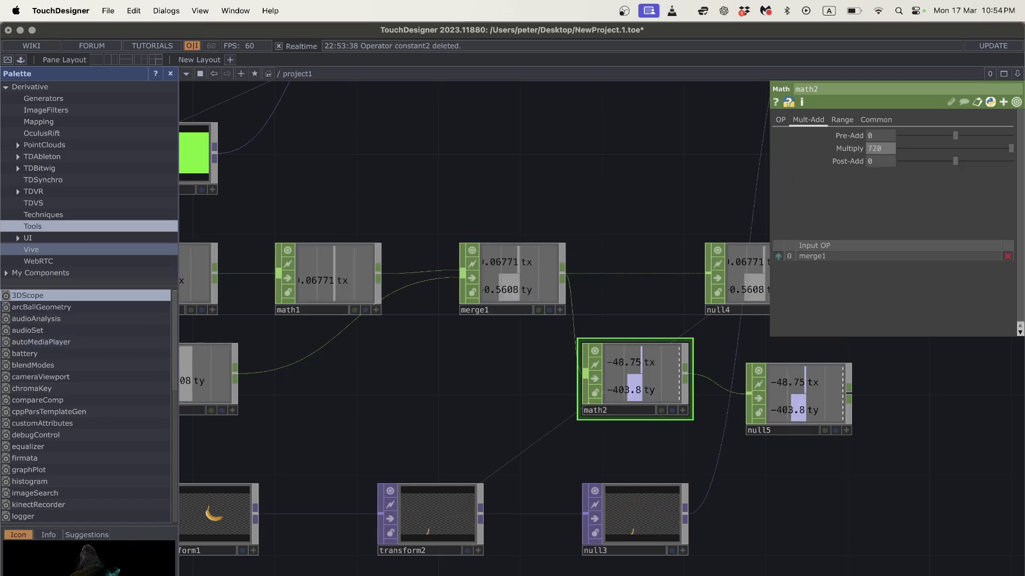
Step: Export null5's tx channel to the Hue Offset parameter of hsvadj1
scroll(425, 434, "down", 3)
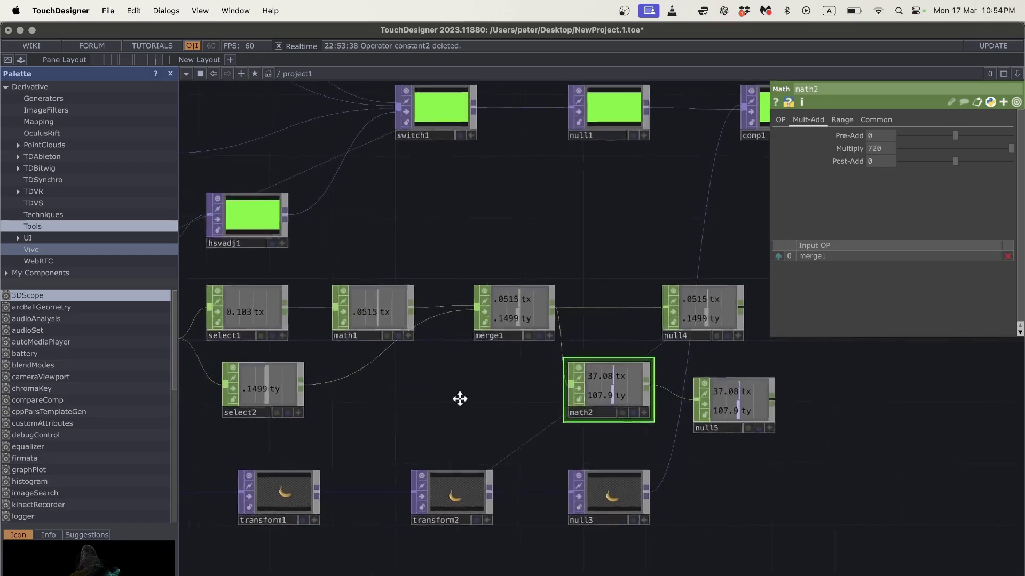
left_click(281, 246)
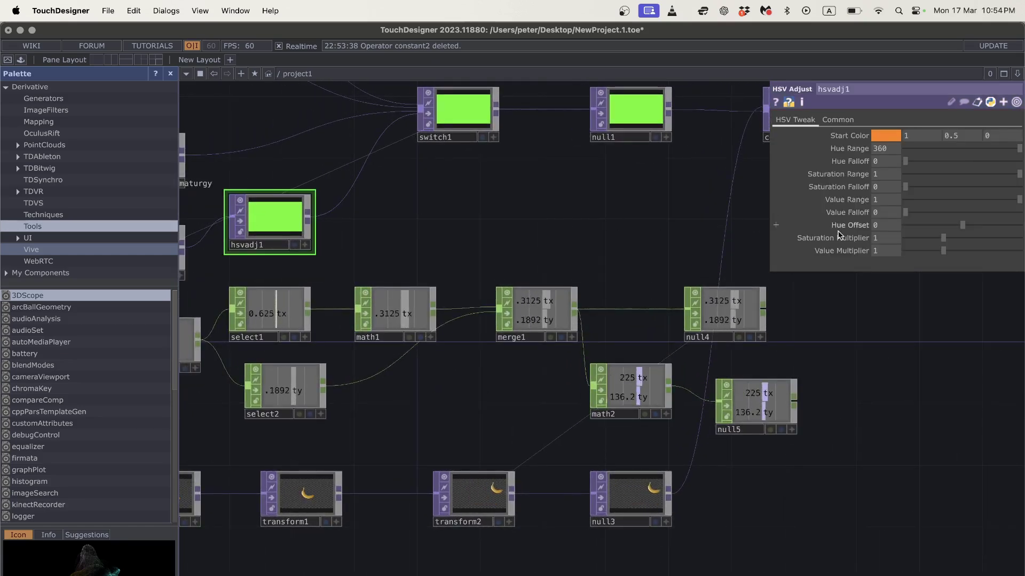
scroll(839, 345, "right", 2)
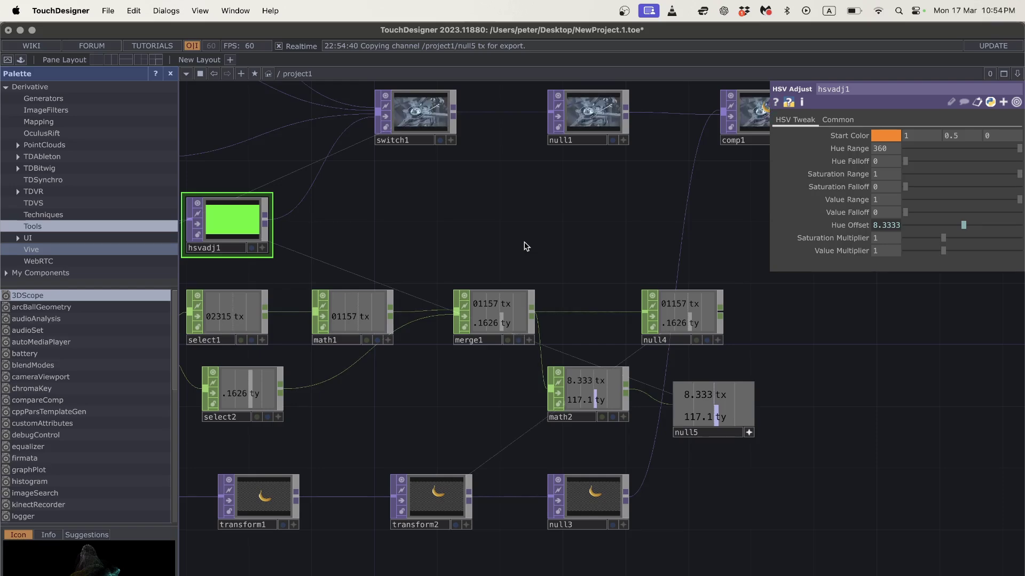
Step: Preview out1 in the network background to check the mouse-driven colour change, and turn its display off again
scroll(843, 392, "down", 2)
left_click_drag(843, 392, 413, 485)
left_click(540, 270)
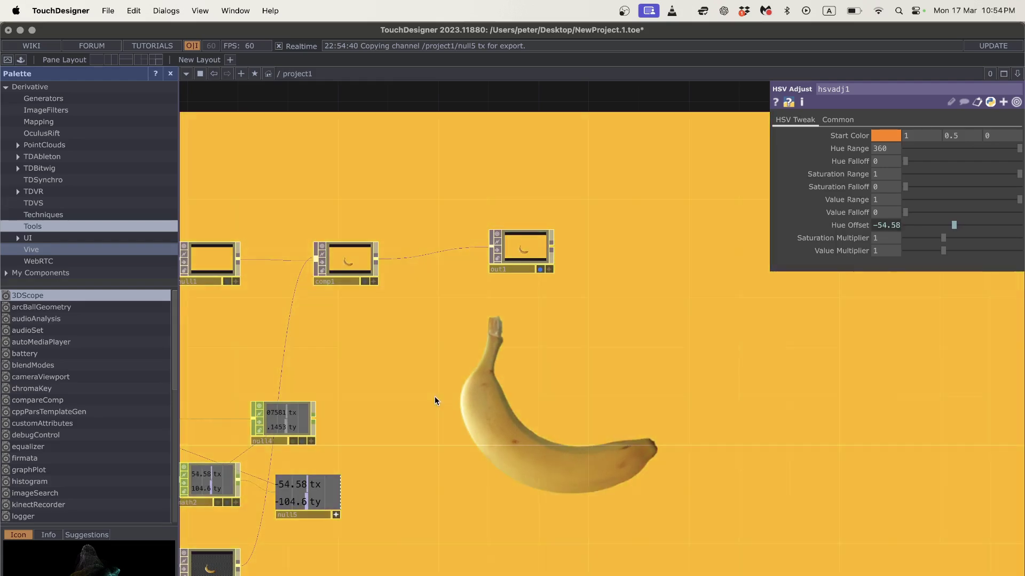
scroll(435, 397, "down", 1)
scroll(435, 397, "down", 1)
left_click_drag(436, 397, 589, 319)
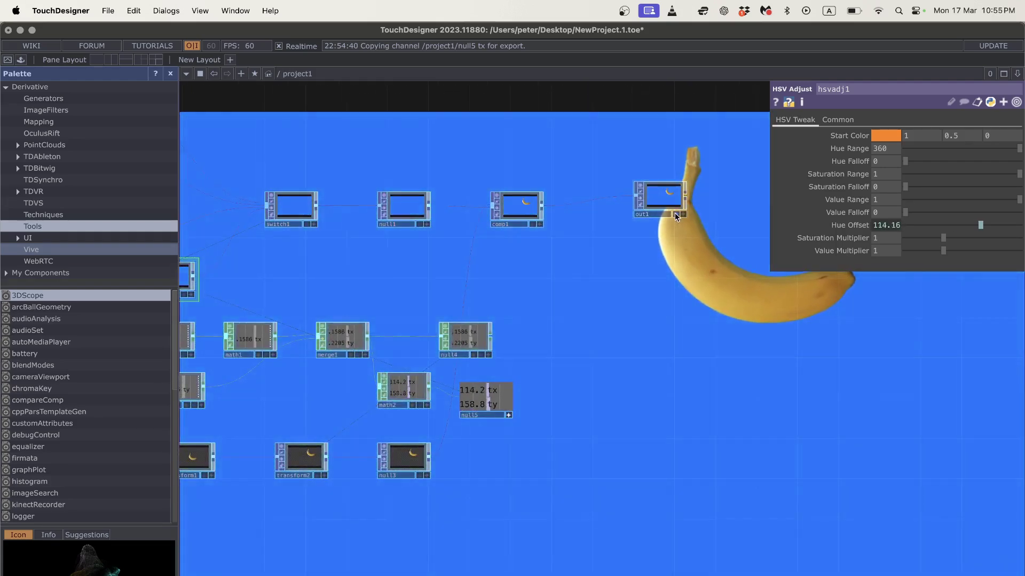
left_click(675, 214)
Step: Give mousein1 a left mouse button channel named button
left_click_drag(471, 371, 659, 326)
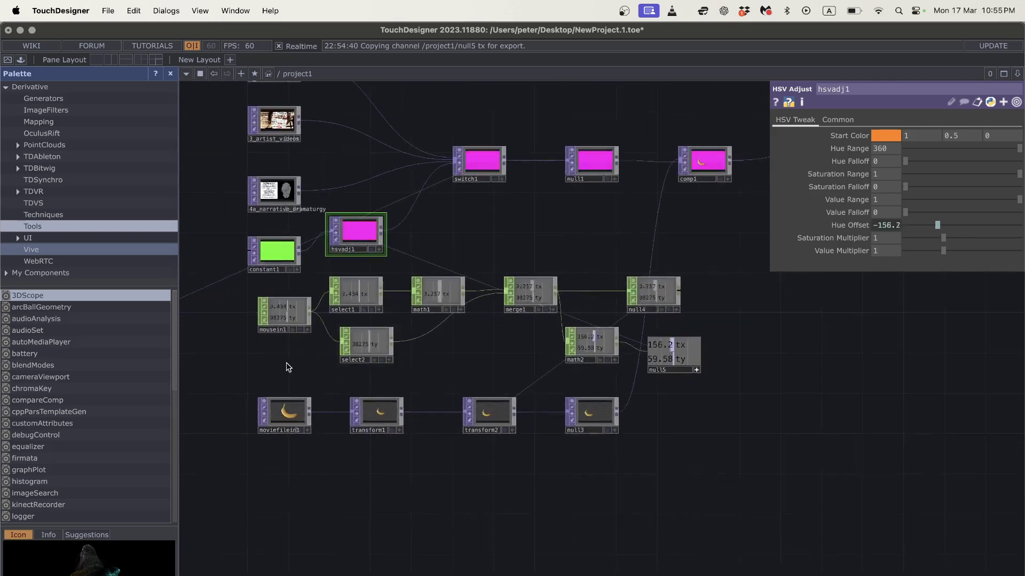
left_click(285, 315)
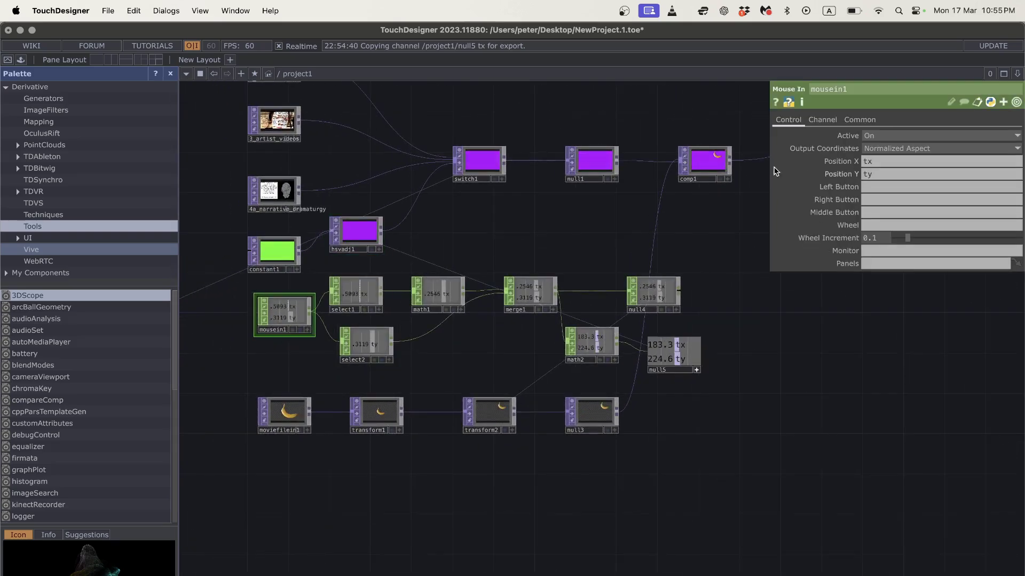
left_click(870, 188)
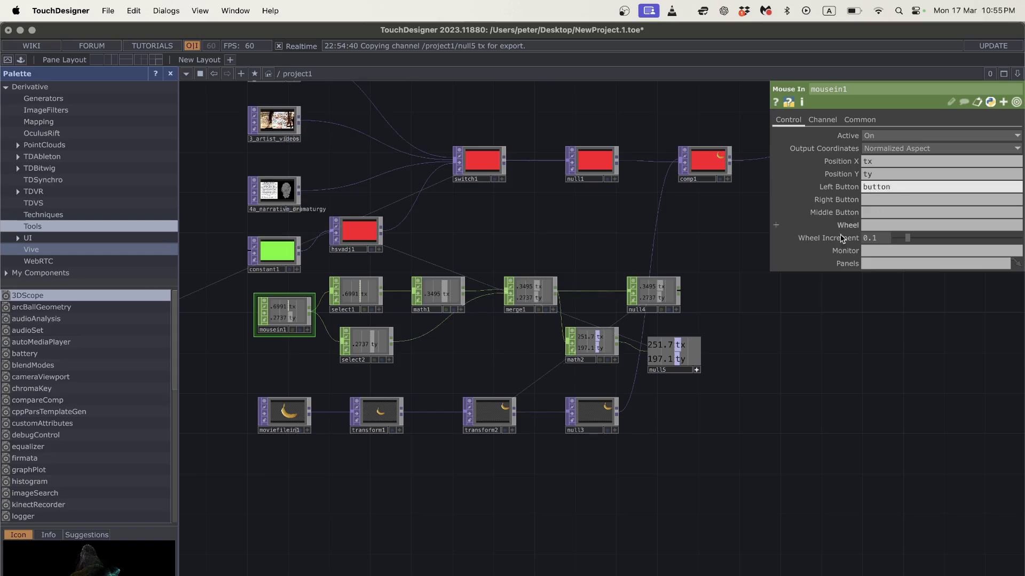
key("Return")
scroll(251, 336, "up", 5)
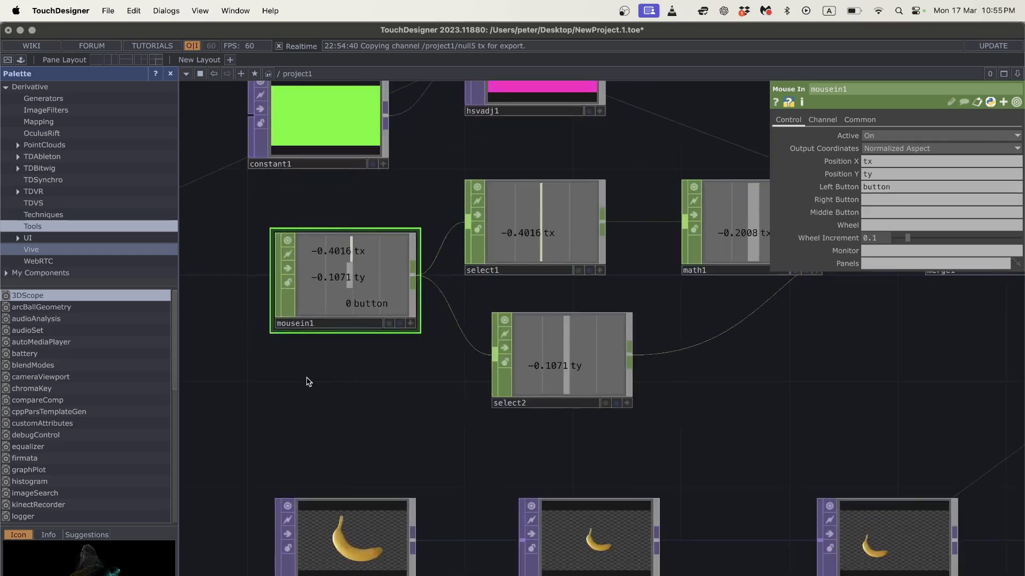
key("Tab")
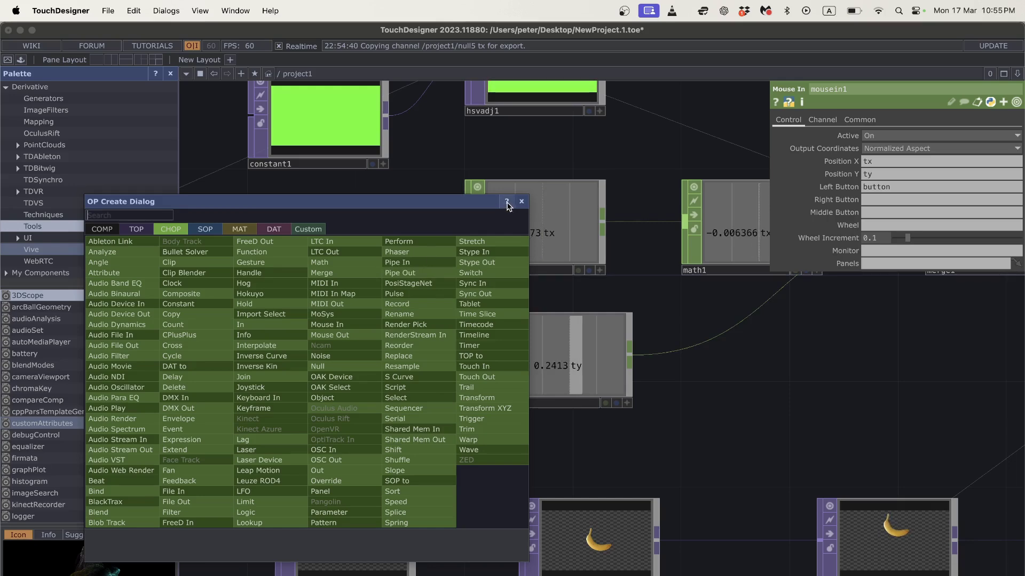
left_click(520, 202)
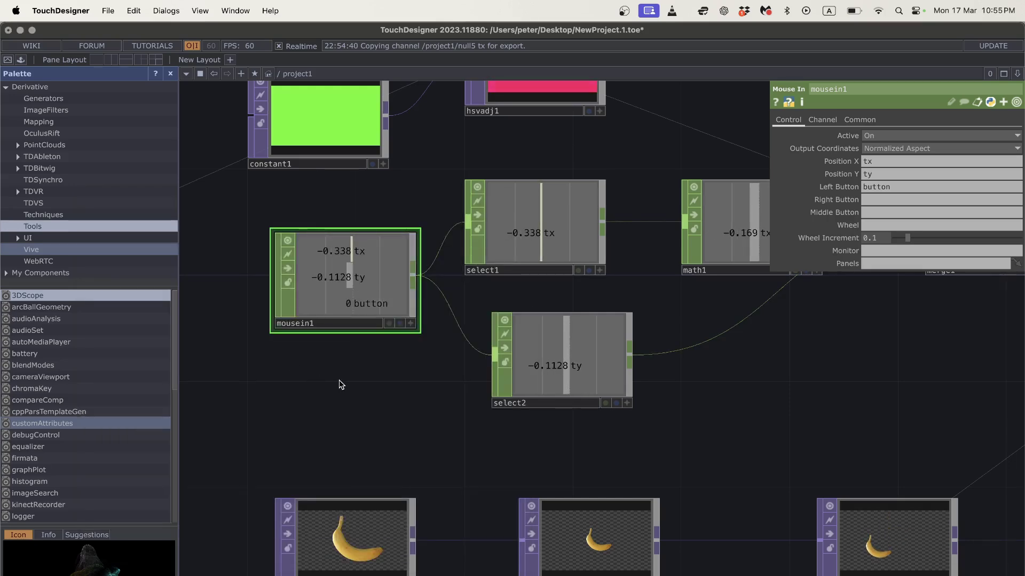
key("Tab")
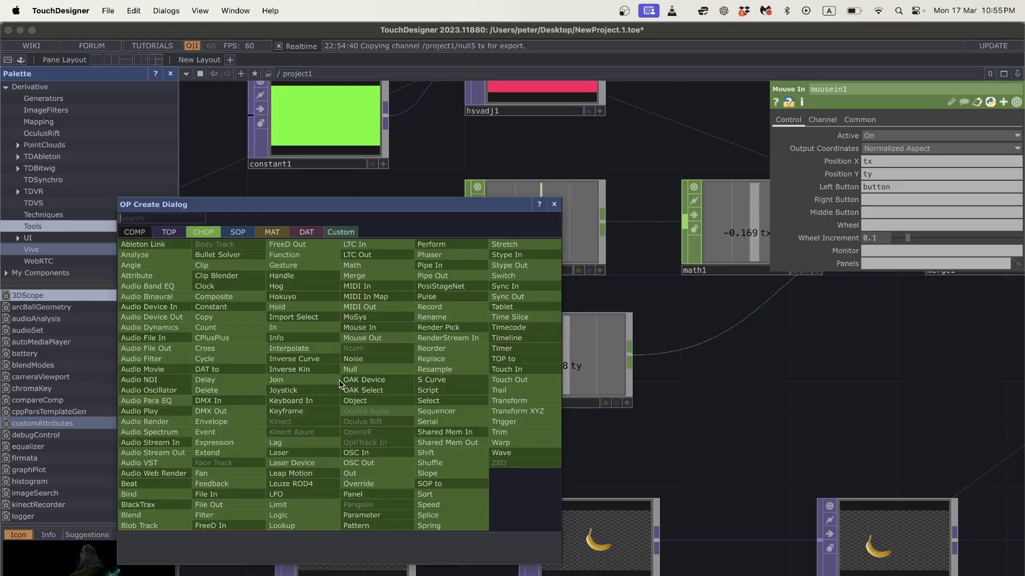
left_click(554, 205)
scroll(393, 378, "down", 5)
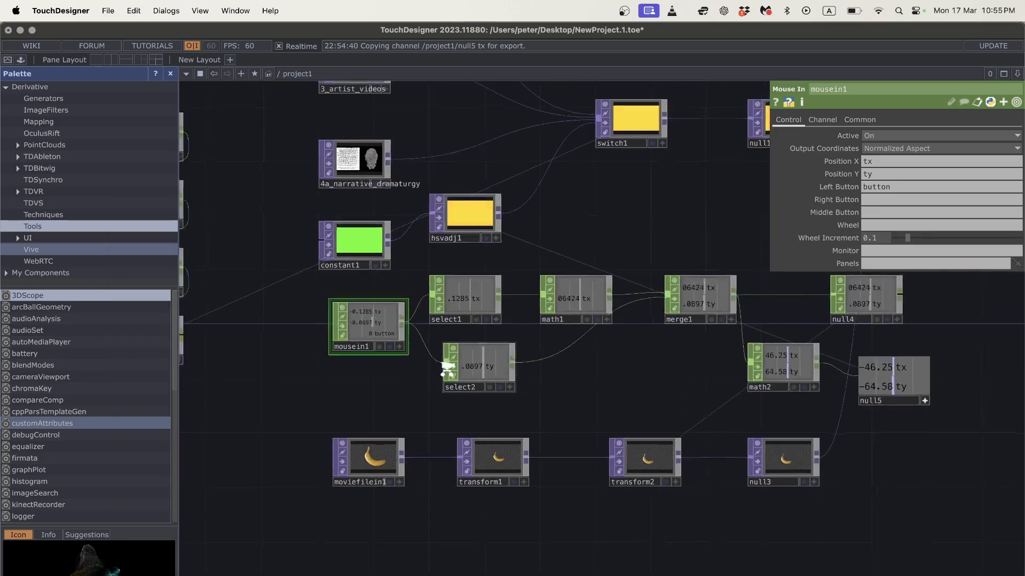
scroll(447, 368, "down", 3)
scroll(530, 367, "down", 5)
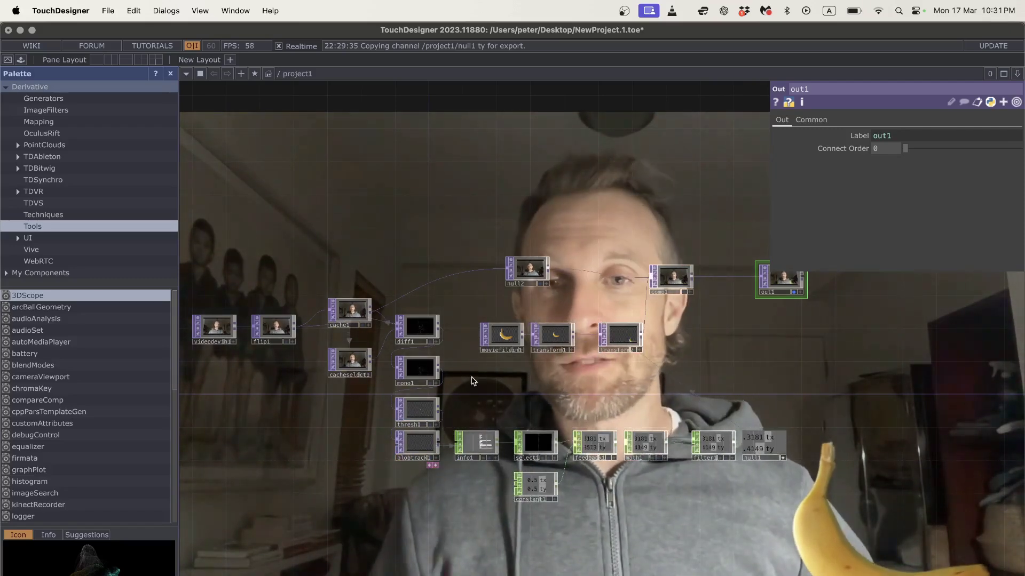
Step: Delete all operators of the webcam motion-tracking network in project1
scroll(370, 362, "up", 2)
scroll(371, 363, "up", 3)
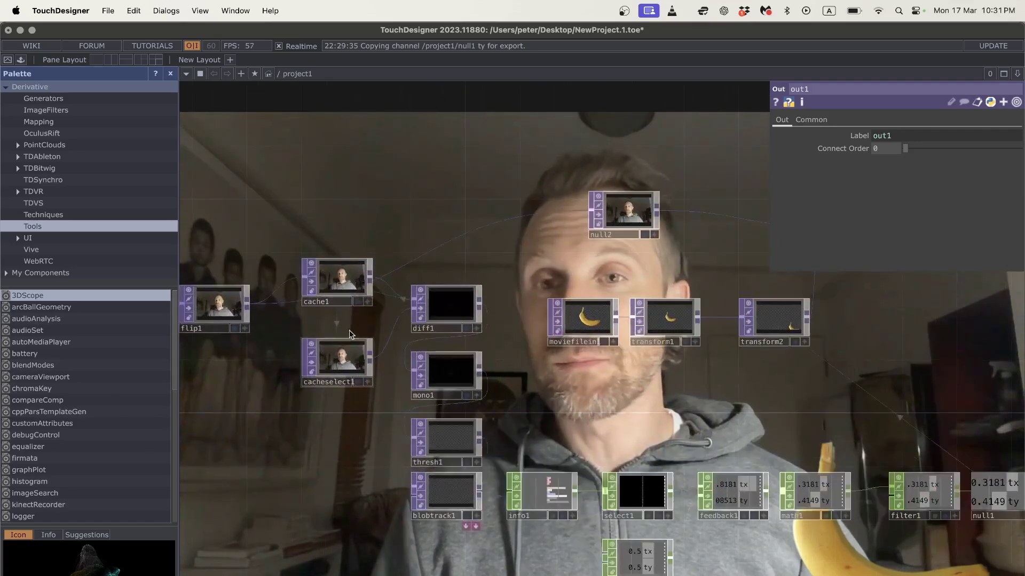
left_click(336, 282)
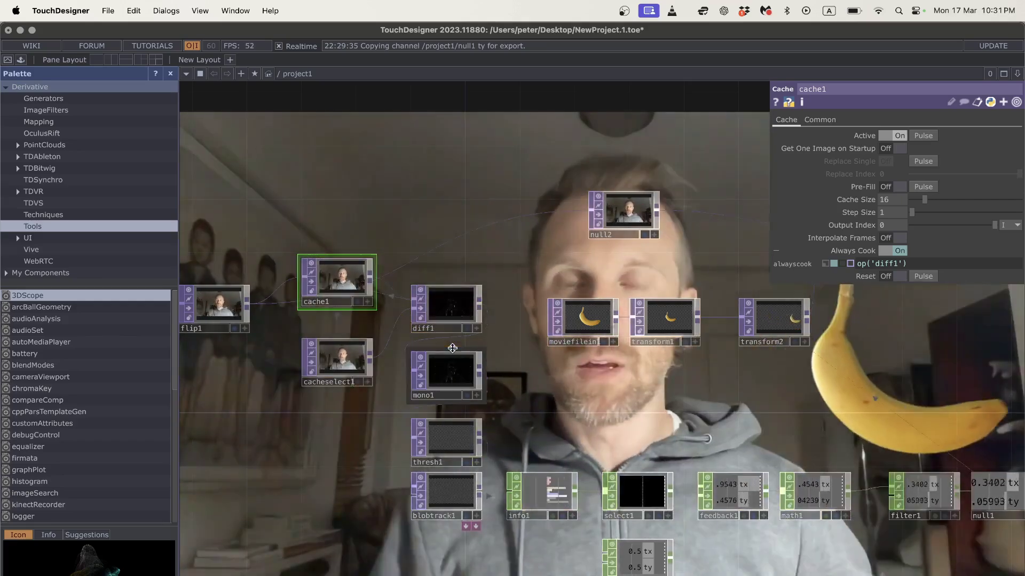
scroll(400, 394, "down", 5)
left_click_drag(350, 474, 366, 494)
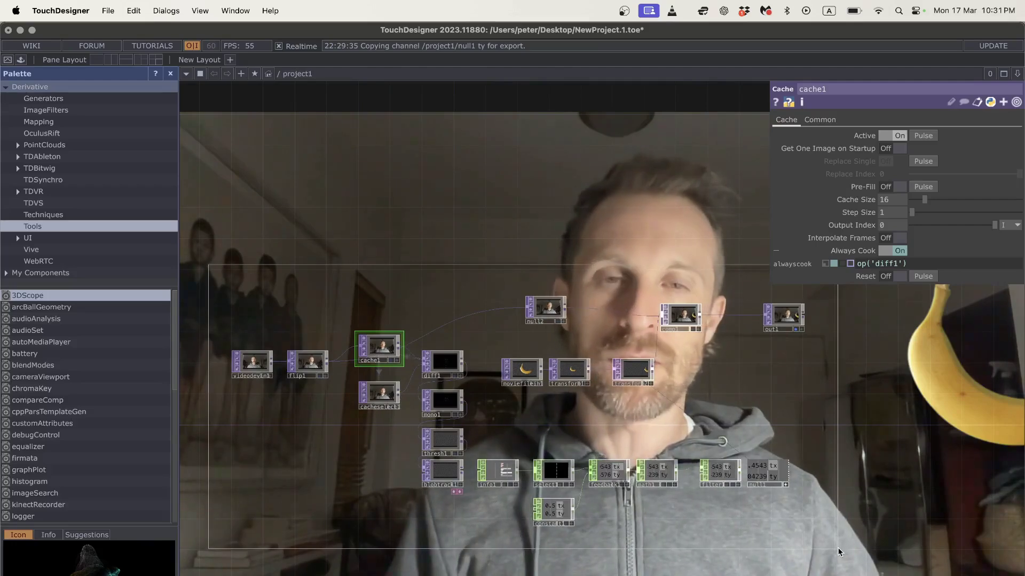
key("Delete")
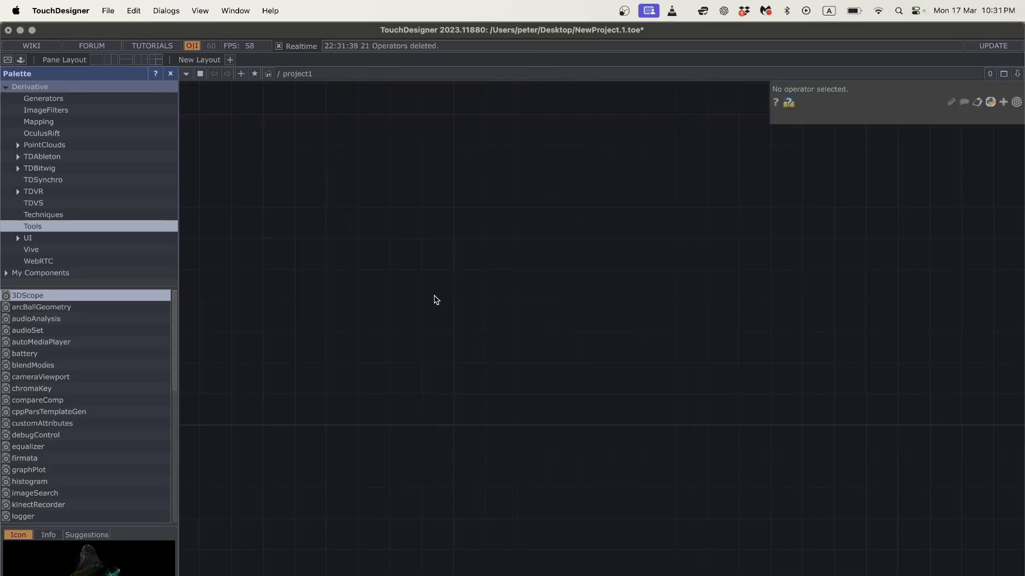
Step: Place a Video Device In TOP in the empty network
key("Tab")
type("video")
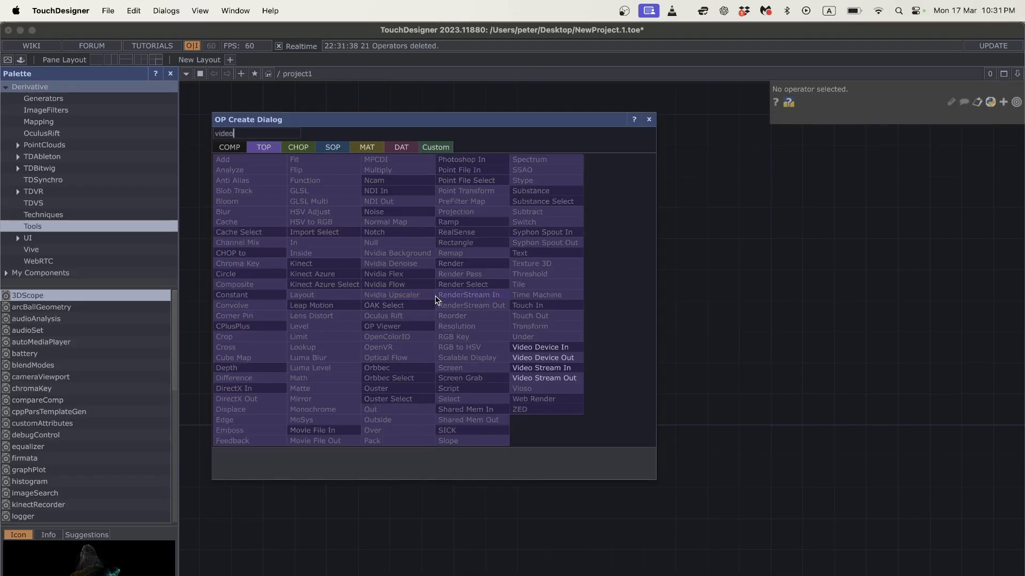
left_click(527, 350)
left_click(313, 318)
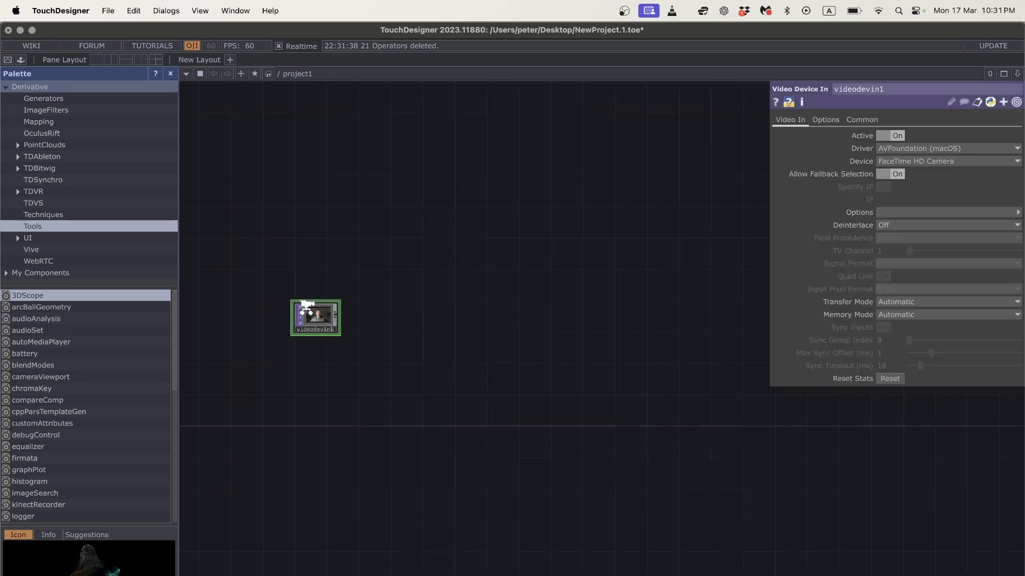
scroll(320, 326, "up", 5)
scroll(384, 373, "down", 3)
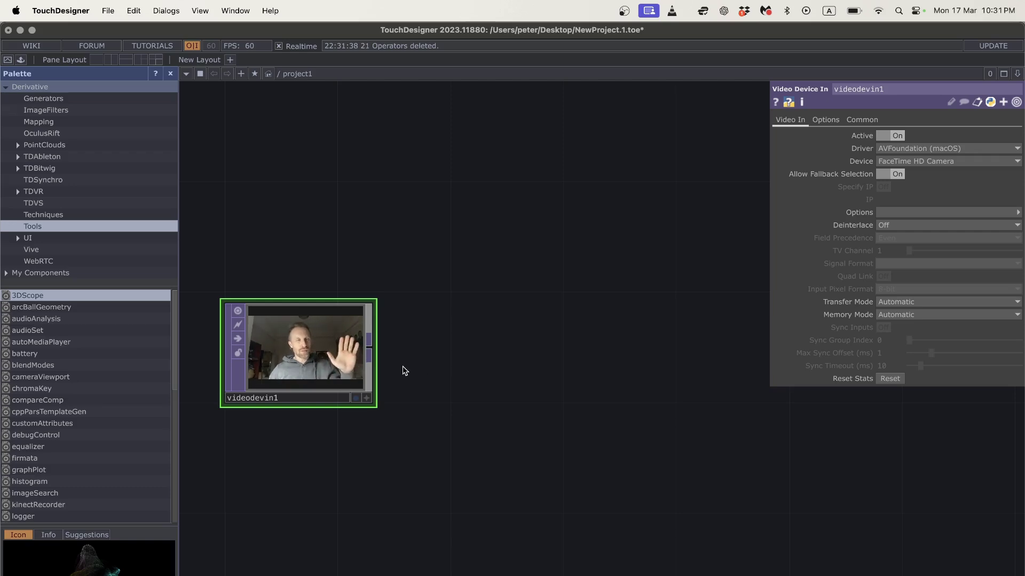
Step: Add a Flip TOP after videodevin1 and turn on Flip X to mirror the camera image
middle_click(366, 350)
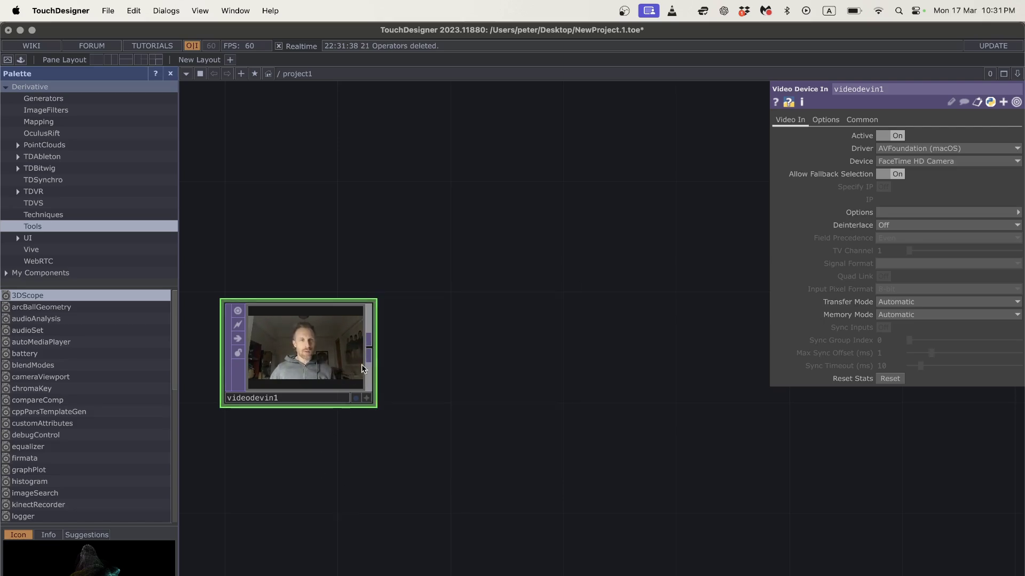
right_click(369, 352)
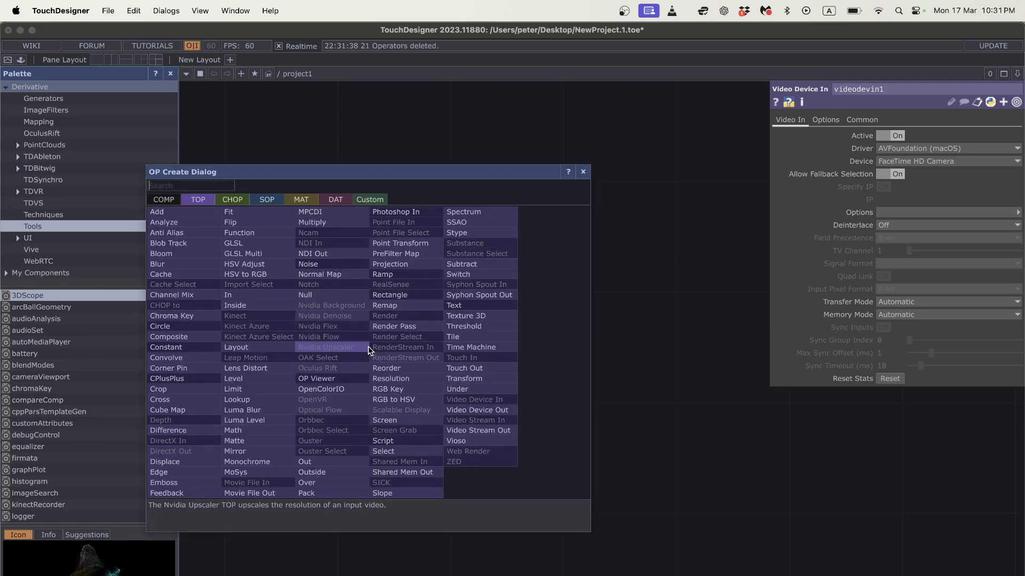
left_click(232, 222)
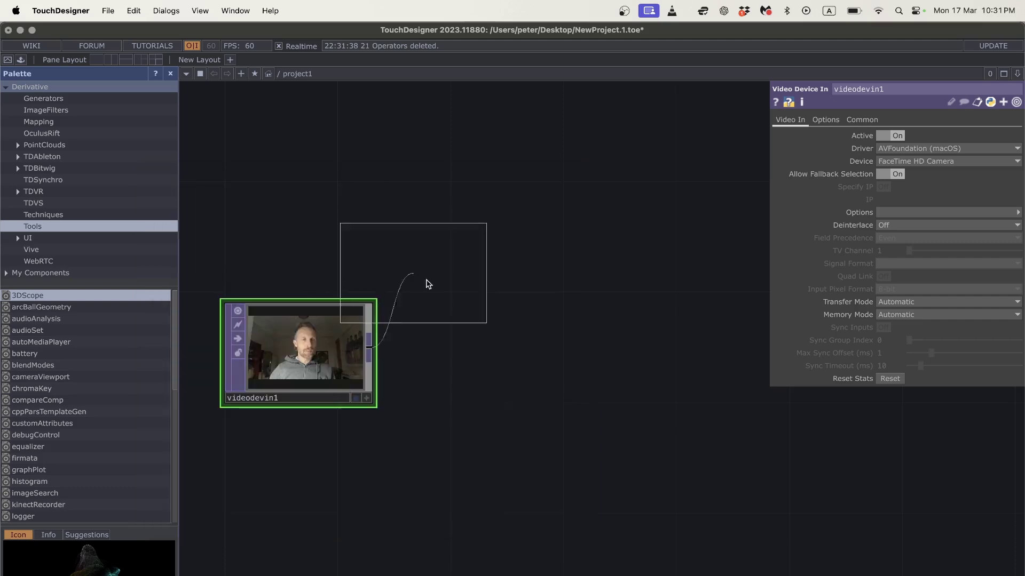
left_click(536, 355)
left_click(884, 136)
Step: Add a Cache TOP fed by flip1's output and place it slightly above flip1
scroll(702, 377, "right", 2)
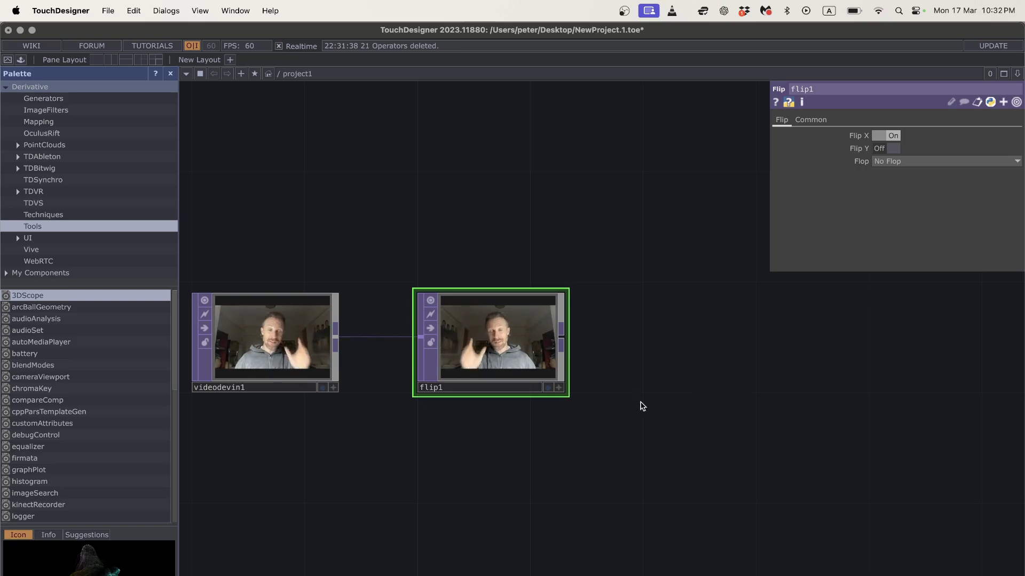
scroll(635, 403, "right", 2)
scroll(635, 402, "down", 1)
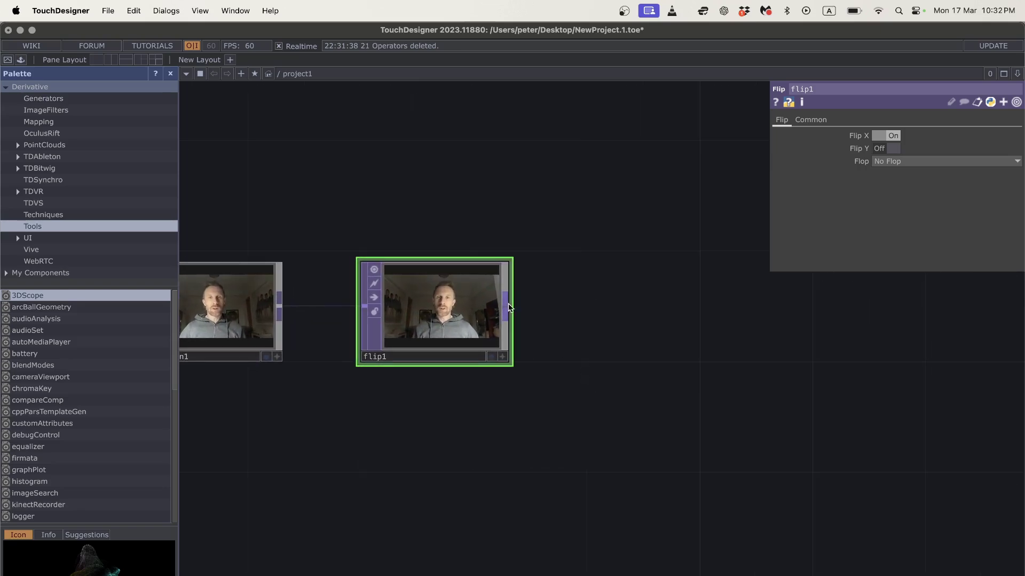
left_click(508, 308)
type("cache")
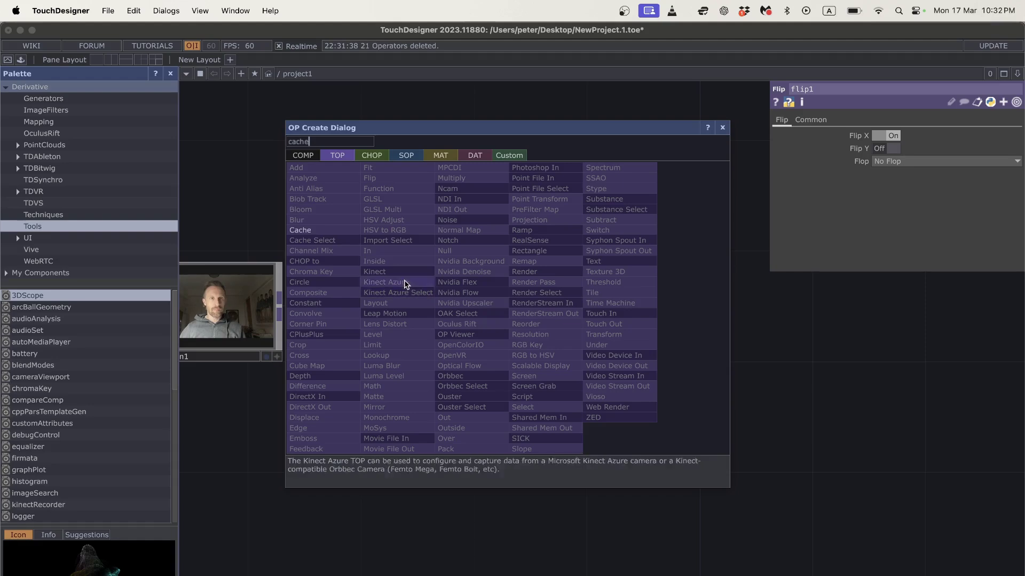
left_click(343, 230)
left_click(661, 259)
Step: Place a Cache Select TOP below cache1 and assign cache1 as its Cache TOP
scroll(677, 383, "right", 3)
scroll(678, 383, "down", 1)
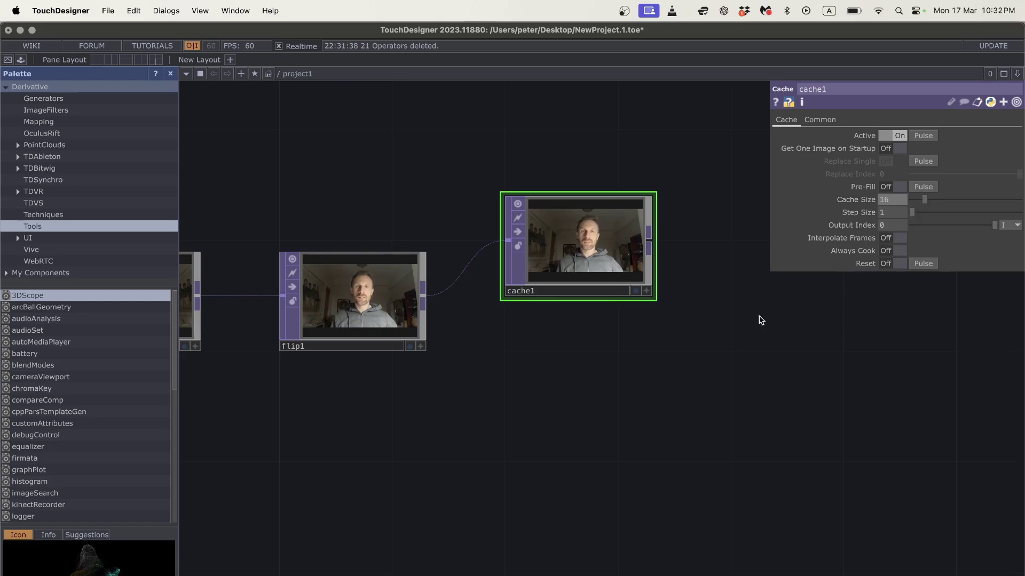
key("Tab")
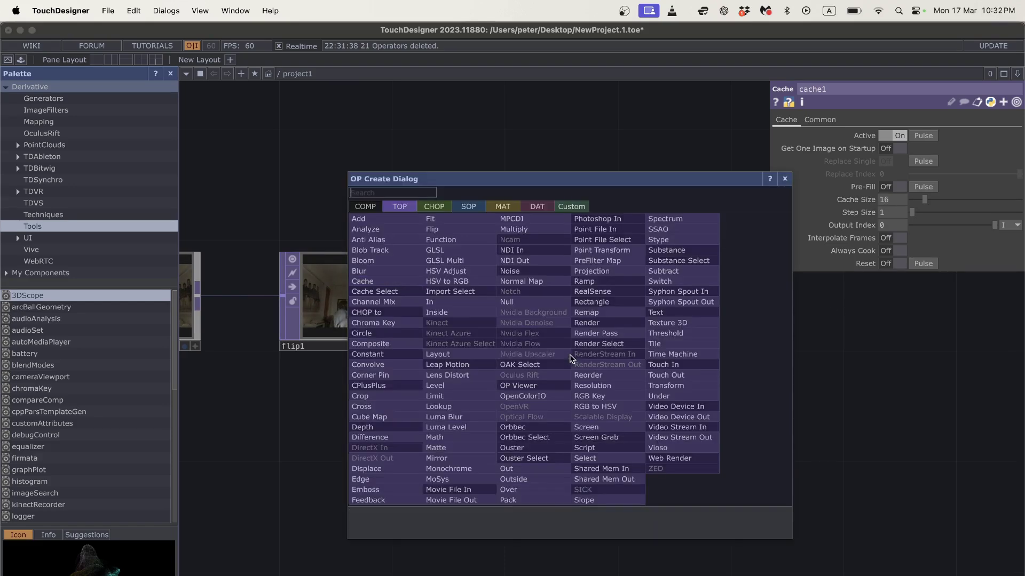
type("cache")
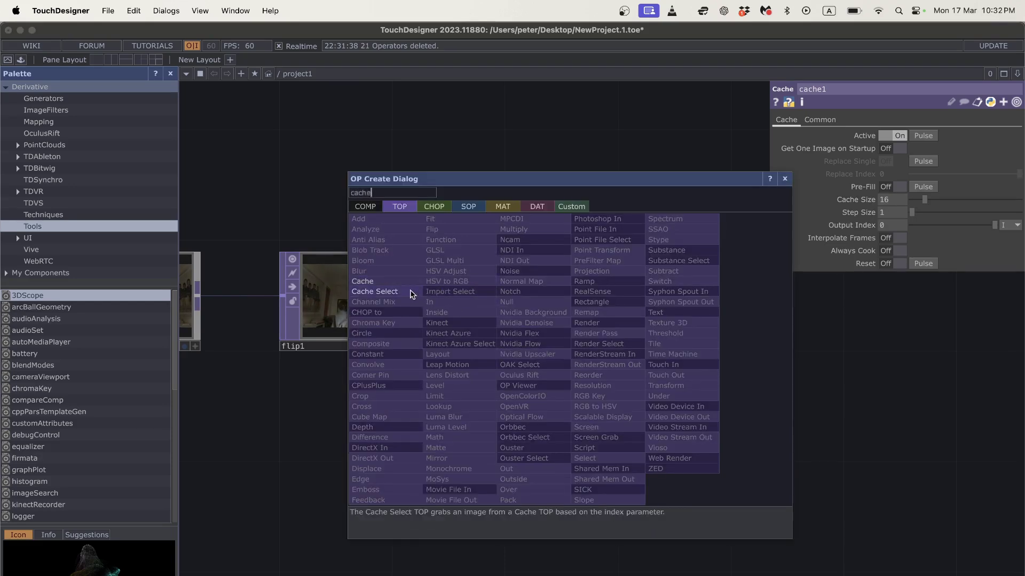
left_click(417, 293)
left_click(581, 422)
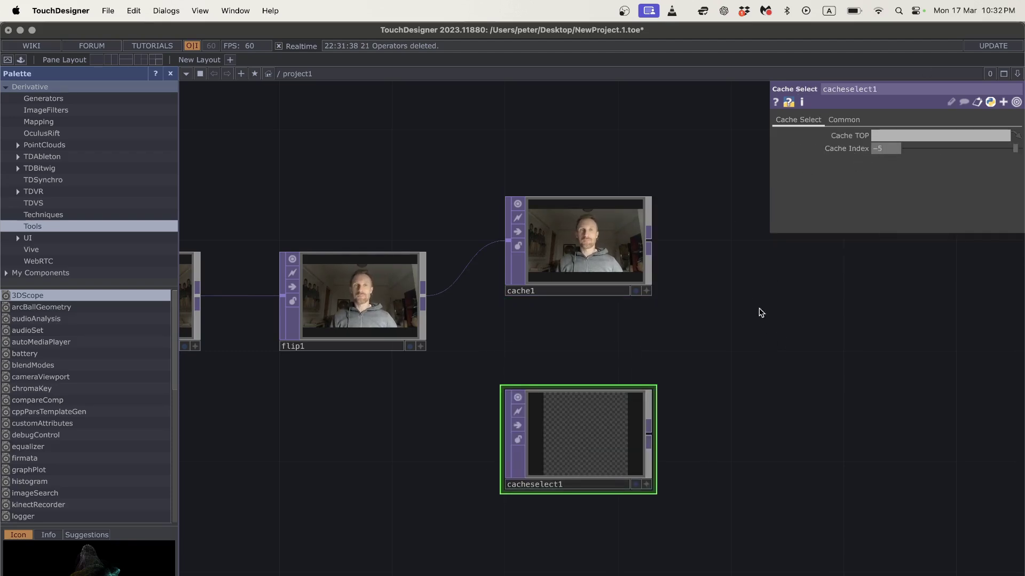
left_click_drag(556, 276, 587, 416)
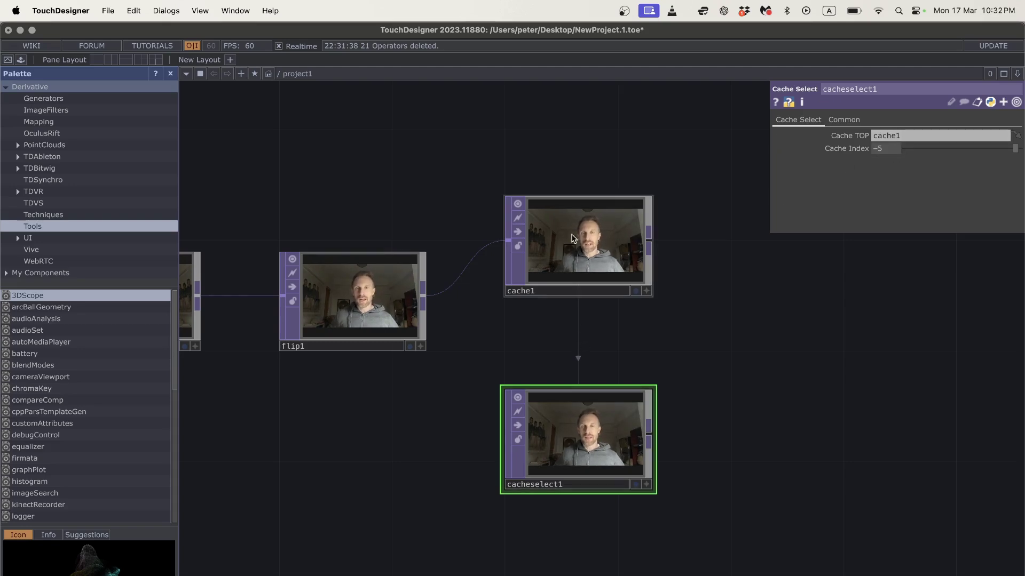
Step: Place a Difference TOP beside the cache1 and cacheselect1 nodes
scroll(601, 362, "right", 5)
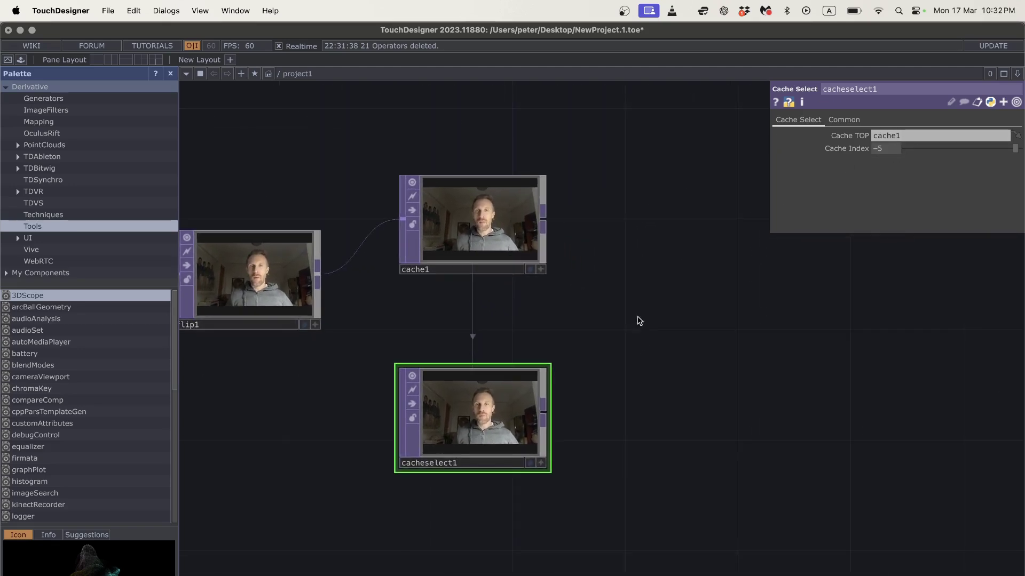
key("Tab")
type("di")
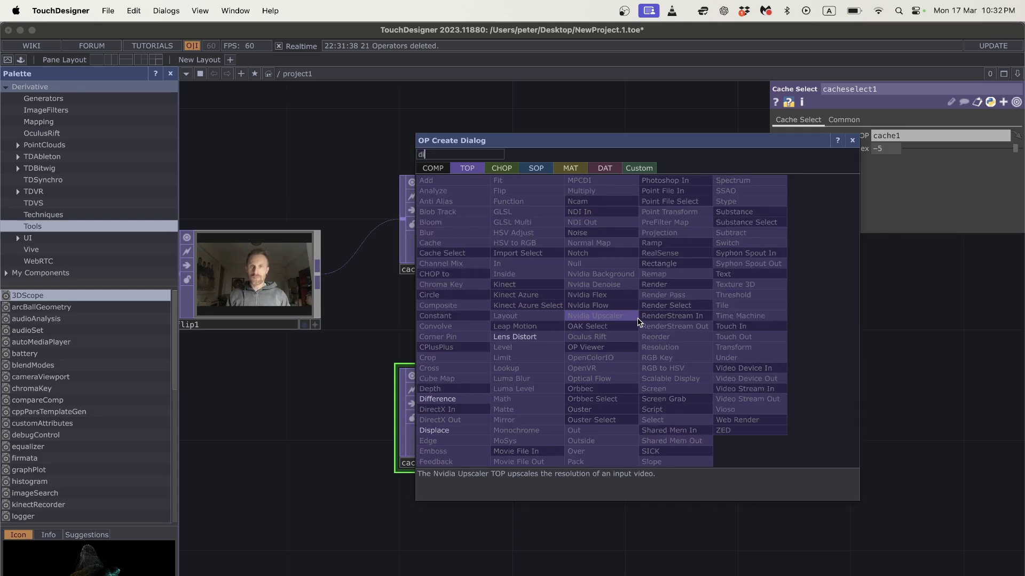
left_click(456, 396)
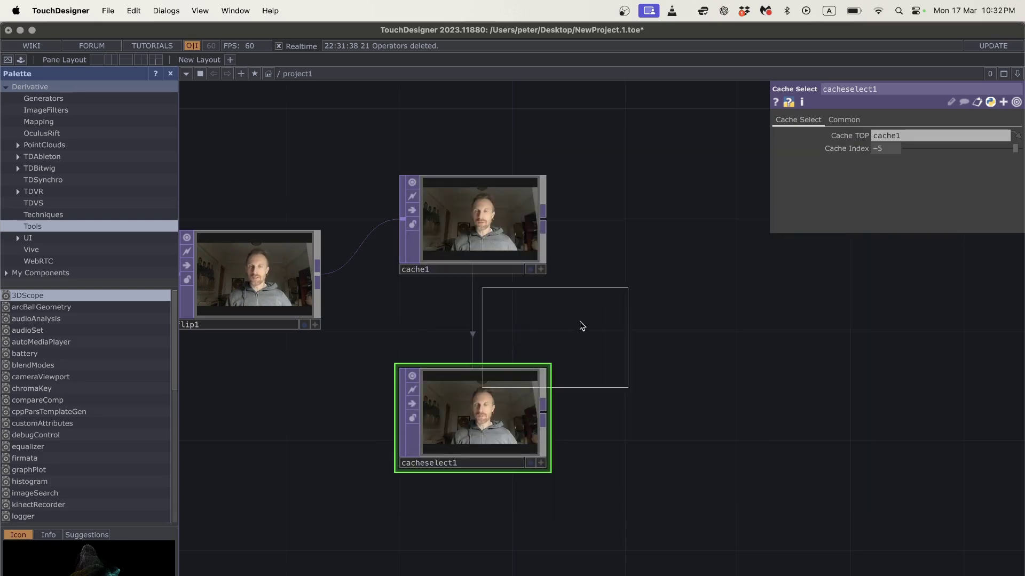
left_click(694, 295)
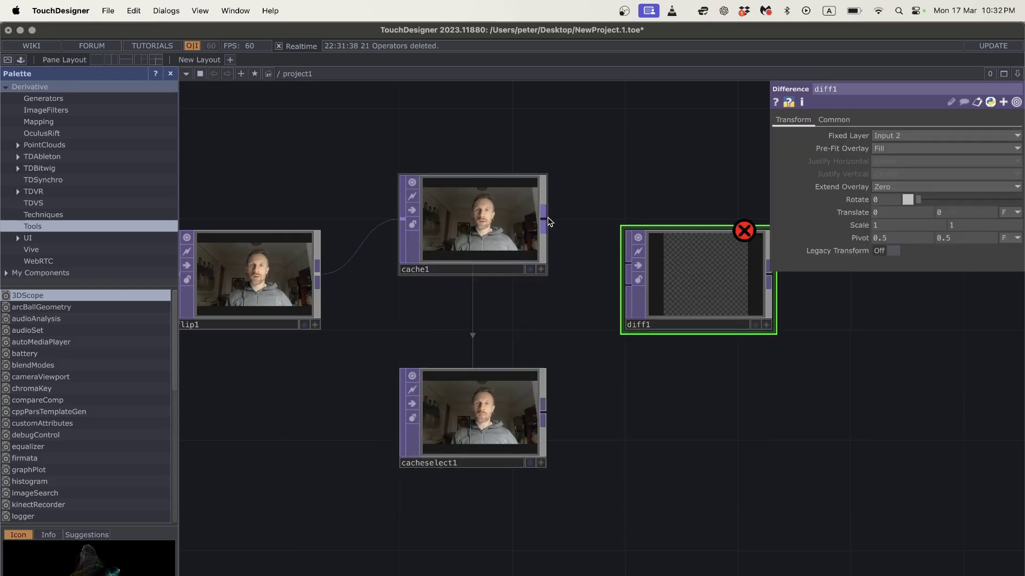
Step: Wire cache1 into diff1's first input and cacheselect1 into its second, then nudge diff1 closer to them
left_click_drag(595, 260, 603, 260)
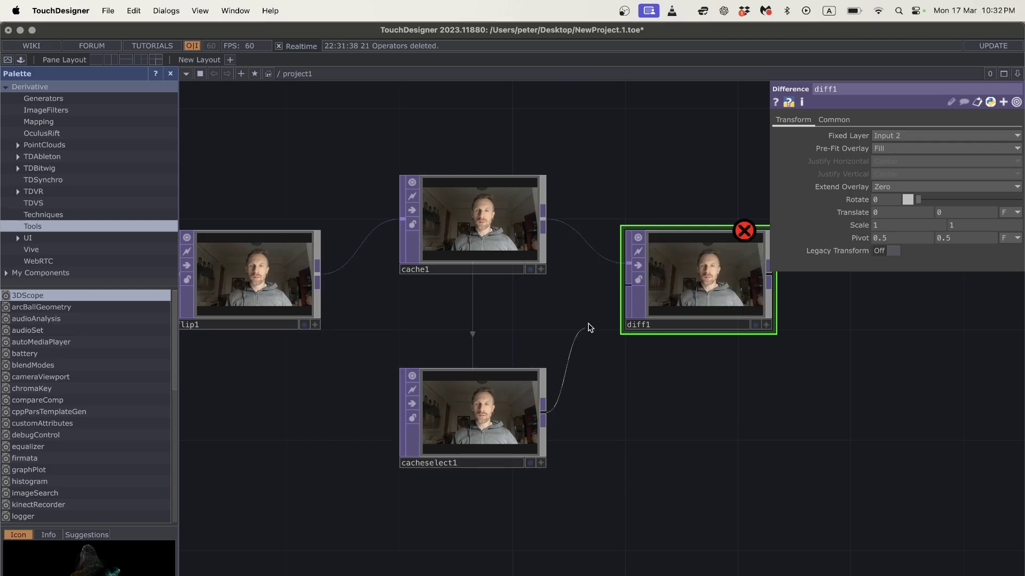
left_click_drag(609, 298, 611, 299)
mouse_move(704, 385)
left_mouse_down()
mouse_move(668, 352)
mouse_move(690, 393)
left_mouse_up()
left_click_drag(683, 277, 608, 265)
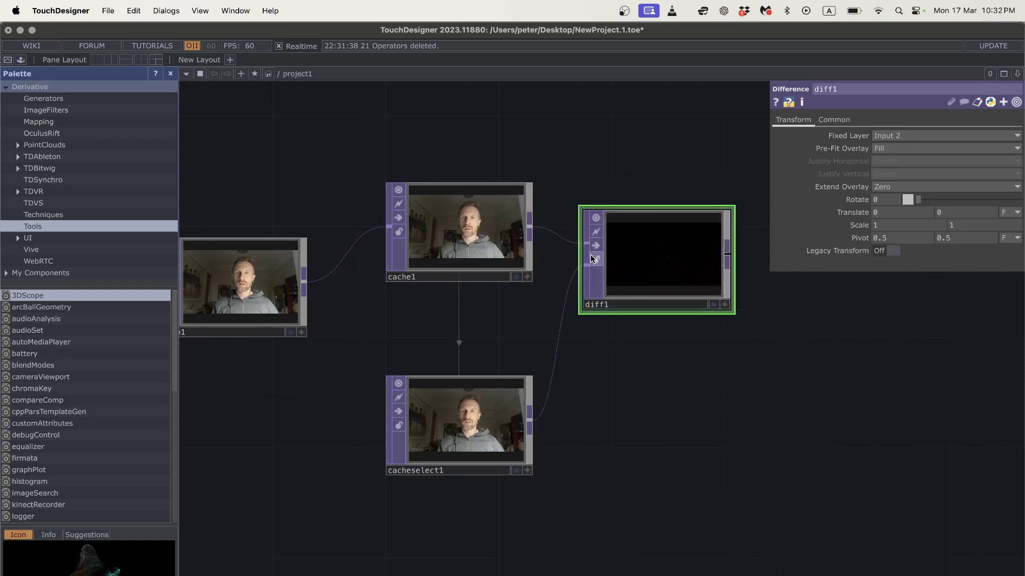
Step: Set cache1's Always Cook parameter to the expression op('diff1') and shift diff1 slightly away from cache1
left_click(478, 225)
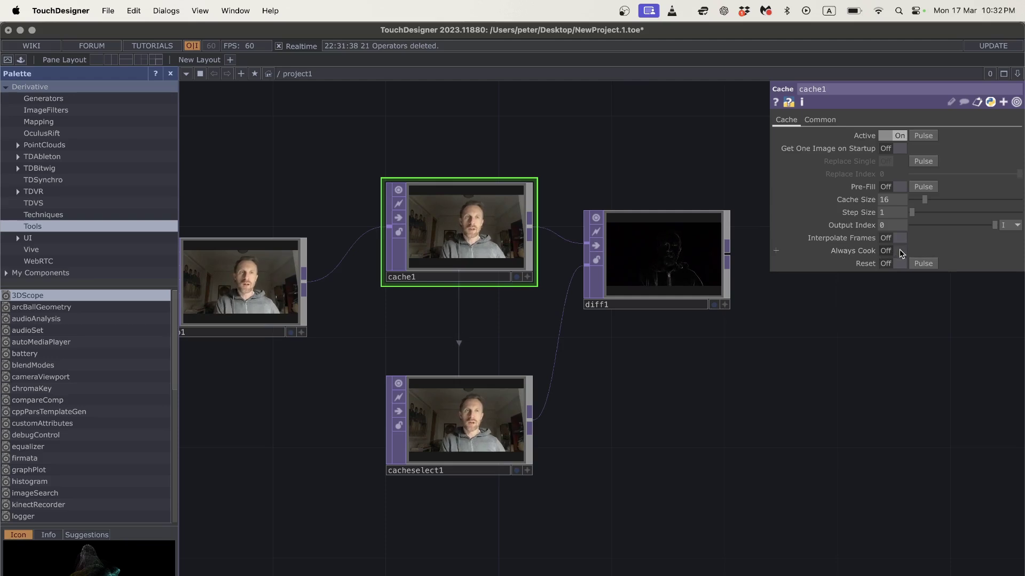
left_click(850, 253)
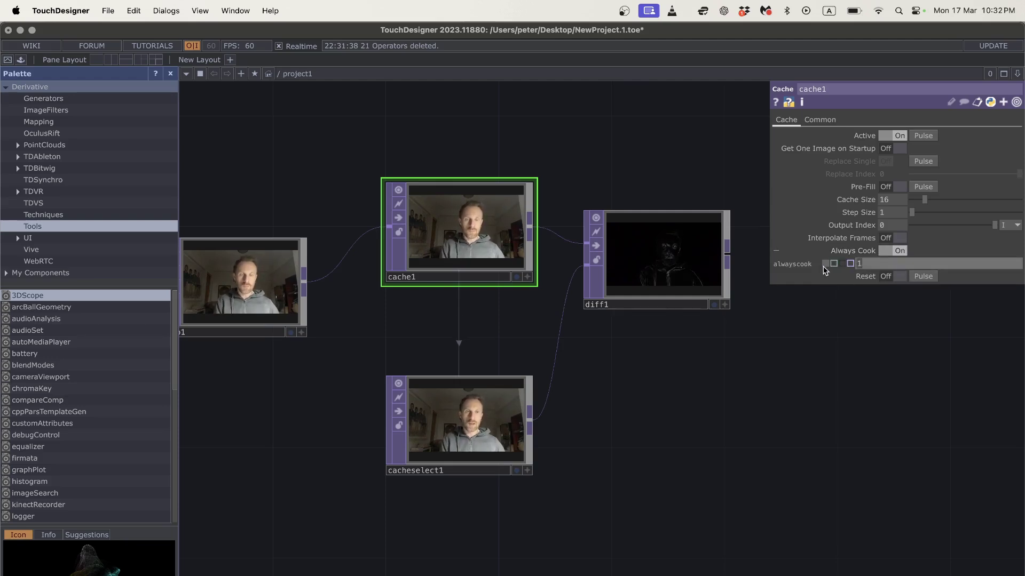
type("op('diff1")
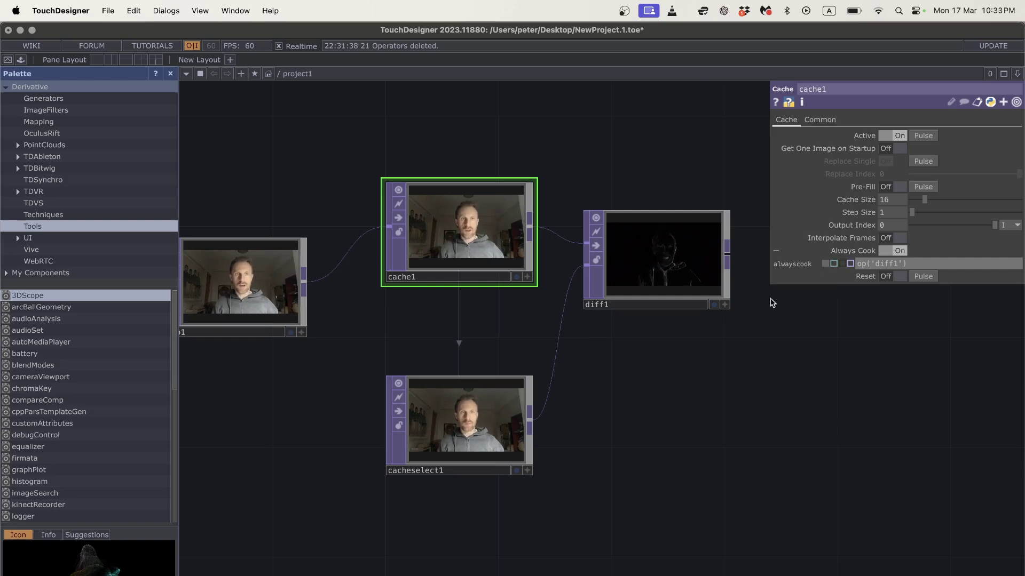
key("Return")
left_click_drag(647, 266, 673, 293)
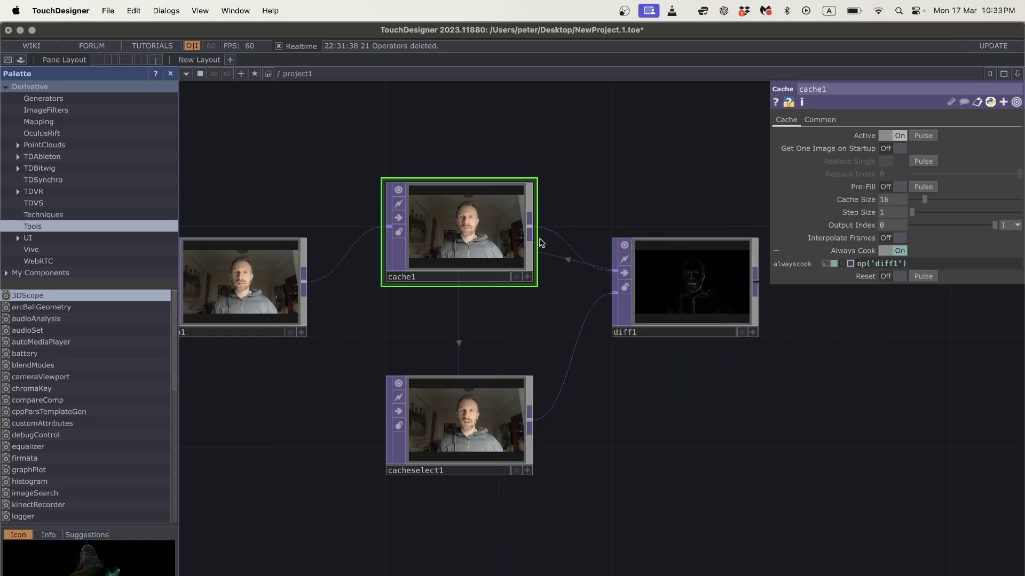
Step: Examine how movement in front of the webcam appears in diff1's enlarged preview
scroll(610, 415, "up", 5)
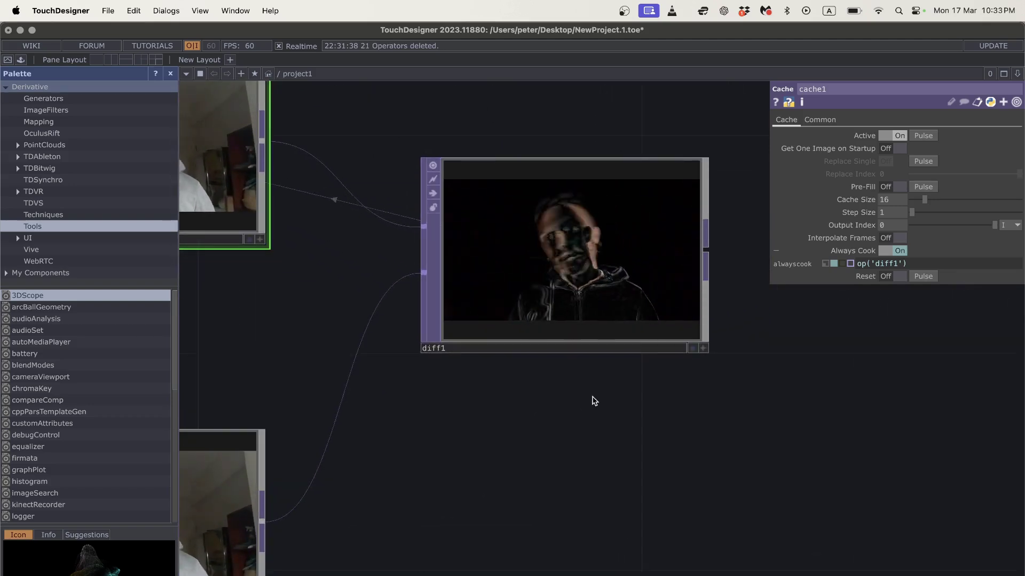
scroll(592, 399, "up", 3)
left_click_drag(547, 497, 540, 512)
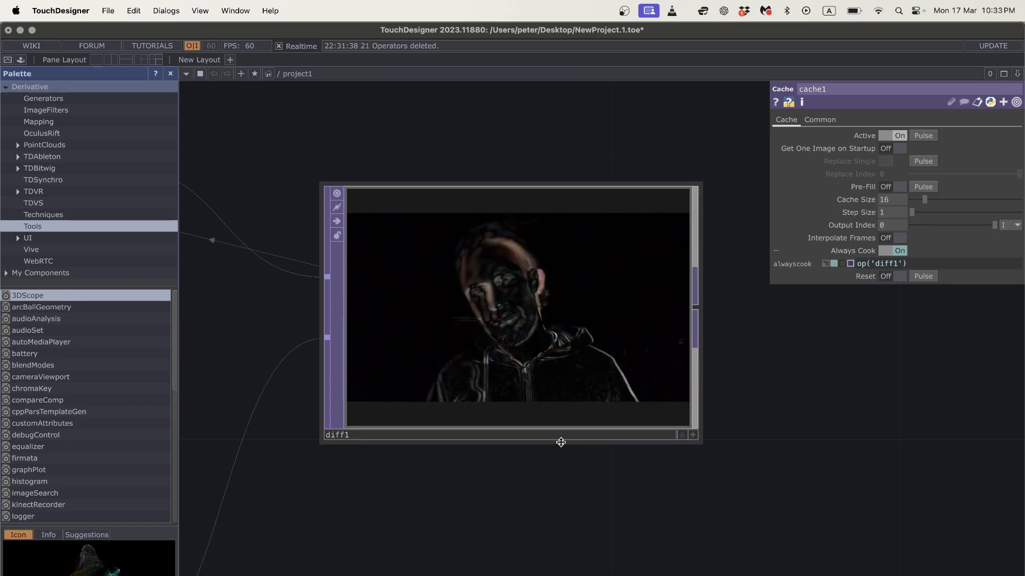
scroll(564, 459, "down", 1)
scroll(563, 470, "down", 8)
left_click_drag(539, 453, 494, 350)
left_click_drag(472, 417, 535, 358)
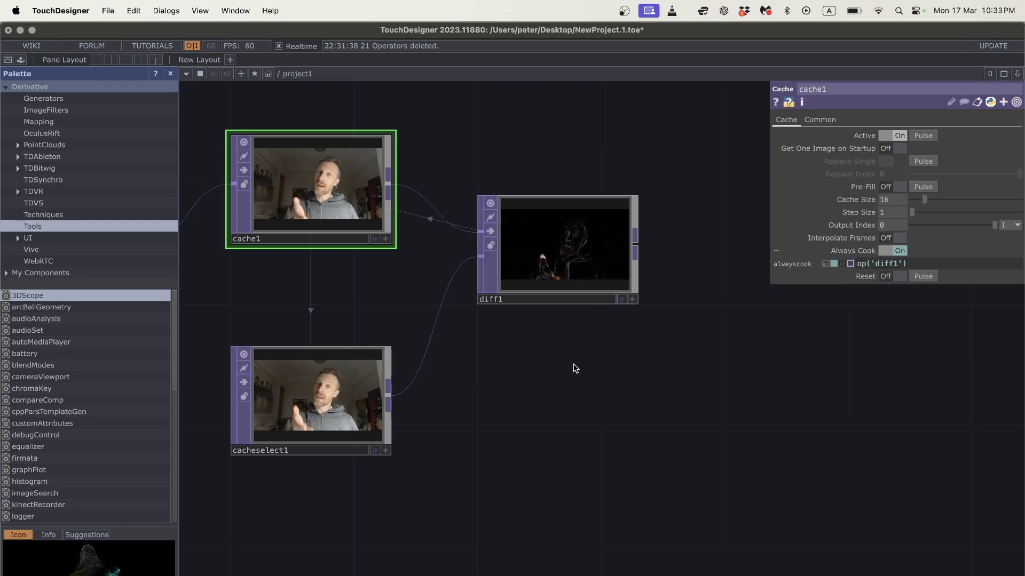
Step: Add a Monochrome TOP fed by diff1's output and place it below diff1
left_click_drag(587, 404, 604, 353)
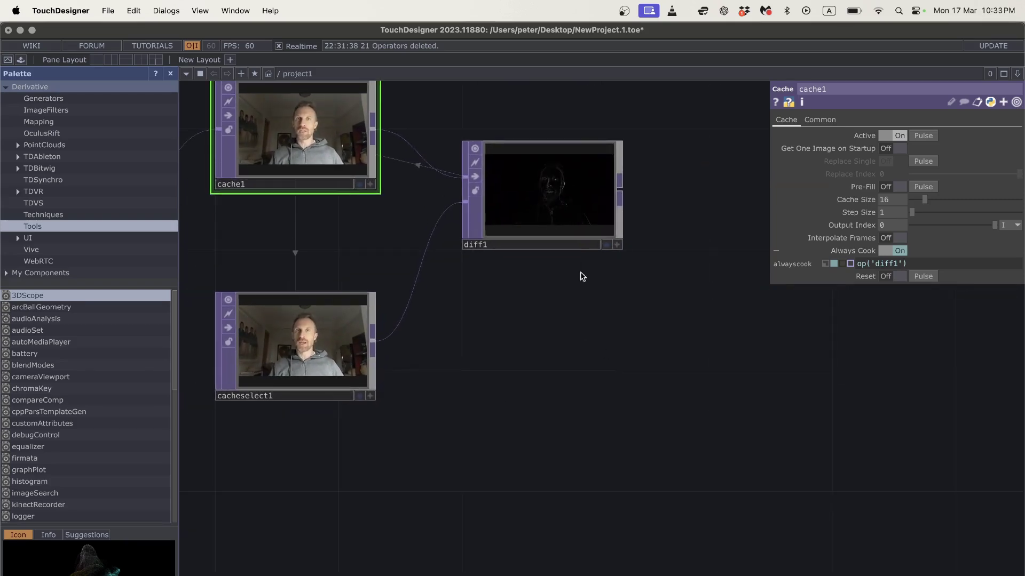
right_click(623, 191)
type("mono")
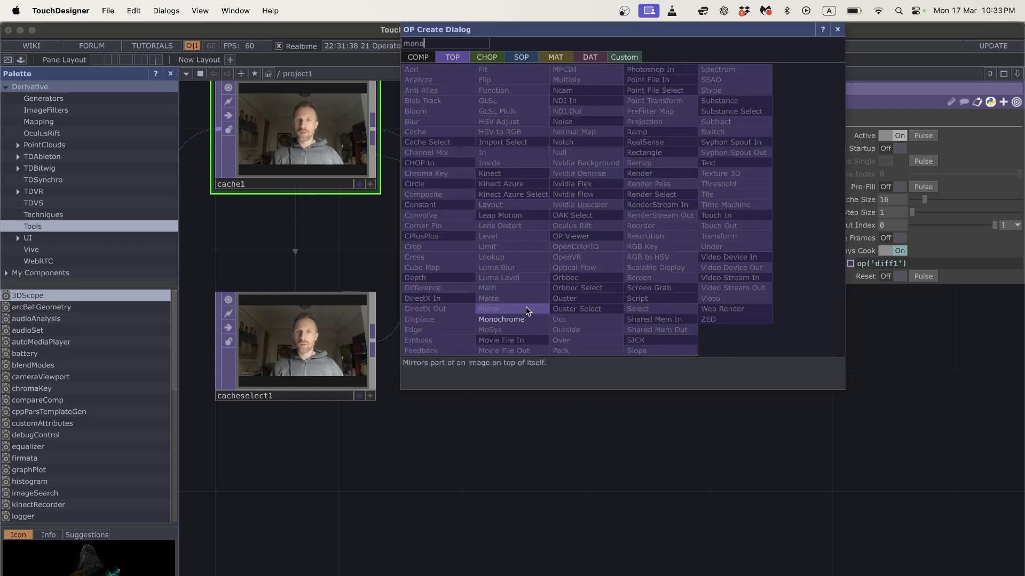
left_click(526, 319)
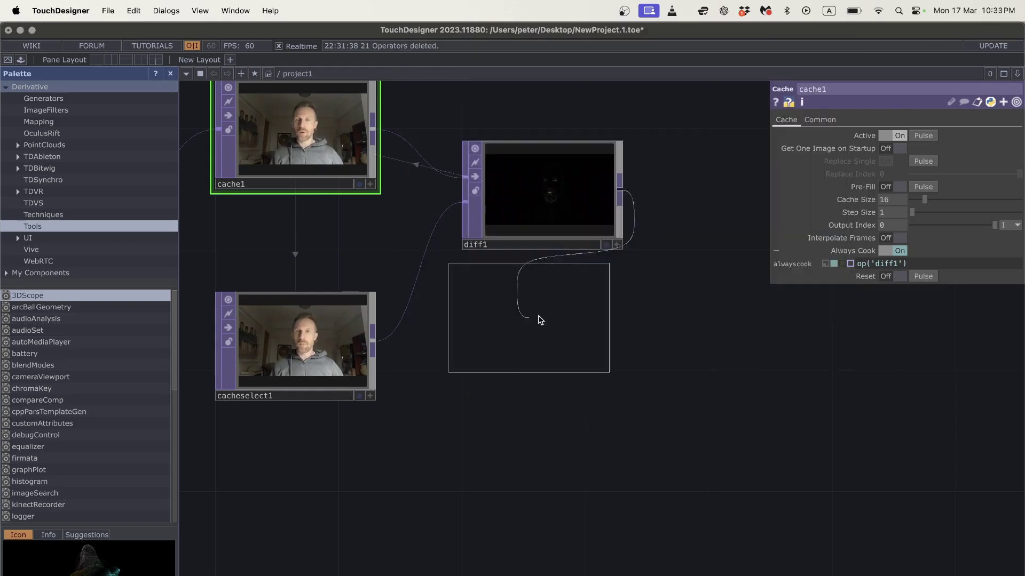
left_click(542, 344)
scroll(550, 470, "down", 3)
scroll(549, 469, "right", 1)
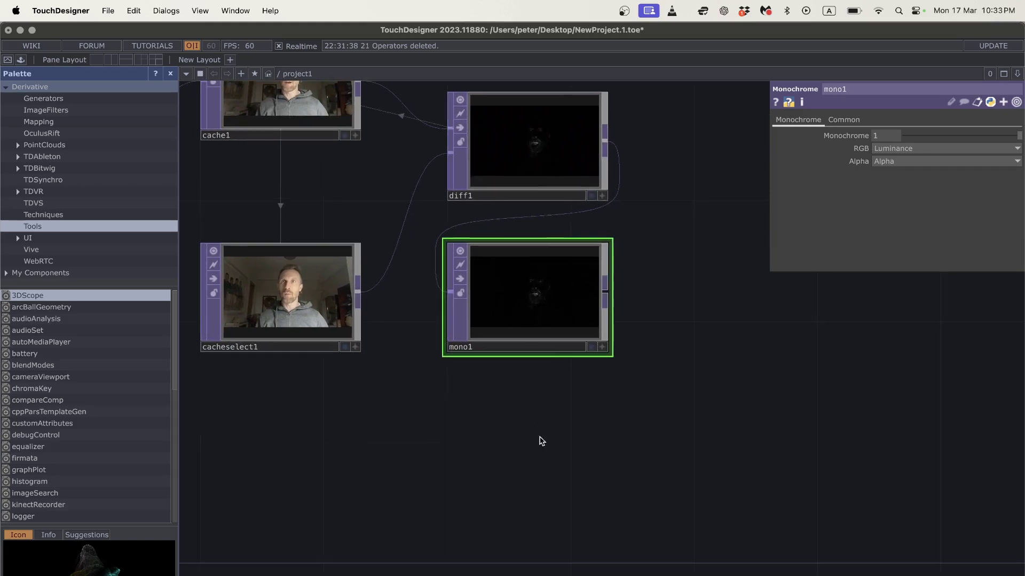
Step: Add a Threshold TOP fed by mono1, place it below mono1 and check its black-and-white motion image
right_click(605, 293)
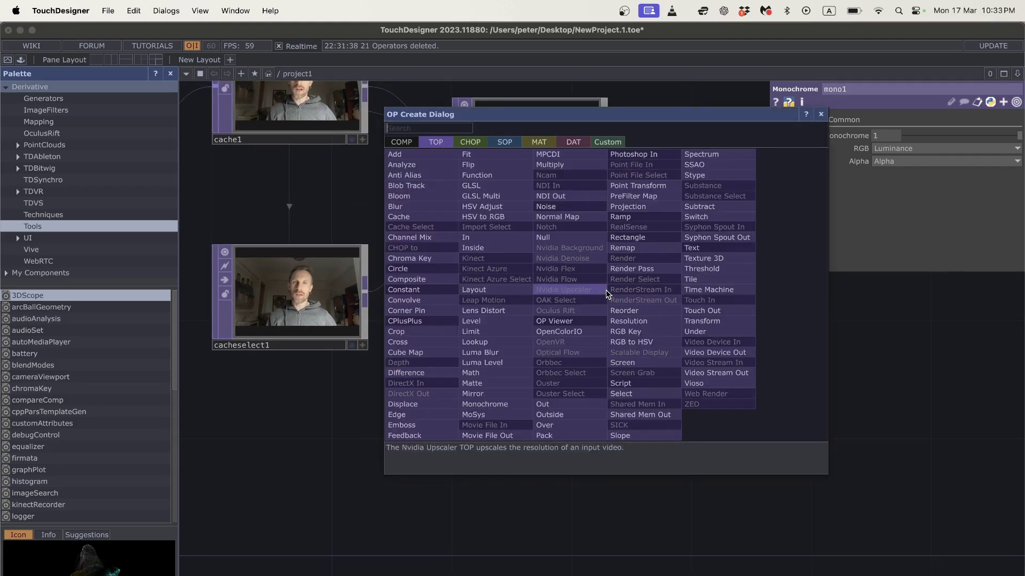
left_click(697, 269)
left_click(530, 454)
left_click_drag(659, 432, 650, 350)
scroll(609, 374, "up", 3)
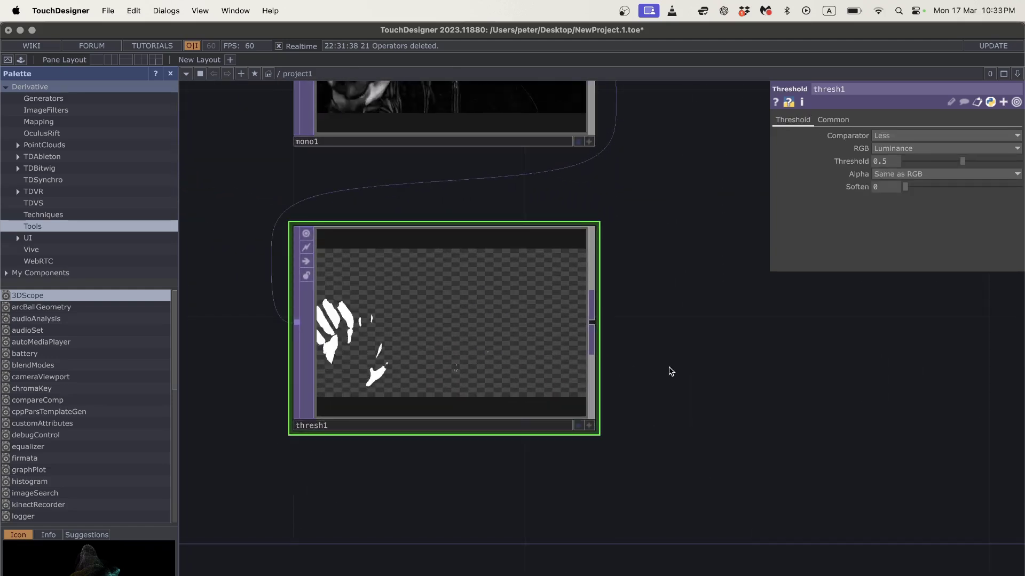
scroll(633, 343, "down", 1)
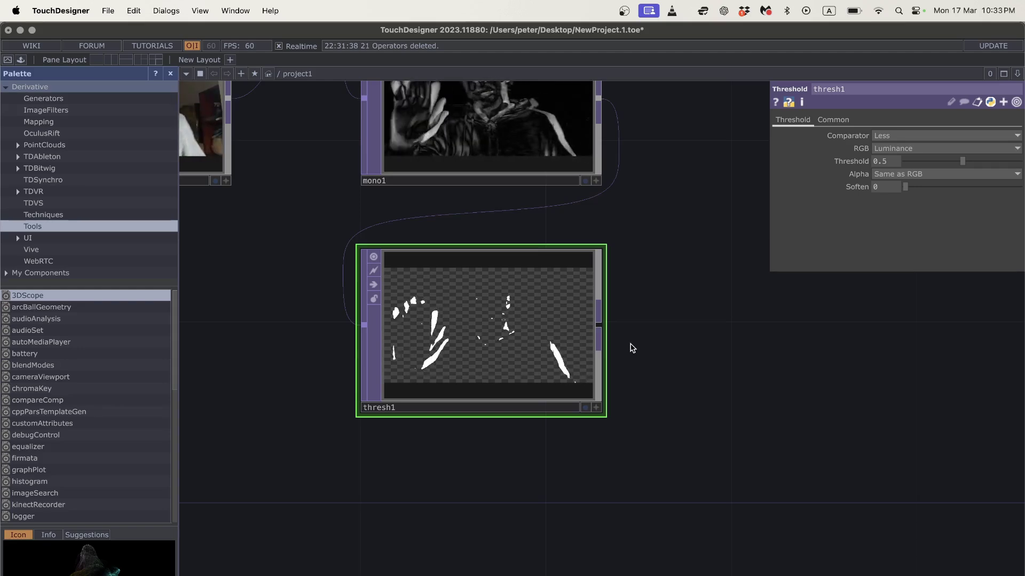
Step: Add a Blob Track TOP fed by thresh1, place it below thresh1 and inspect the tracked blob outlines
left_click_drag(634, 363, 632, 304)
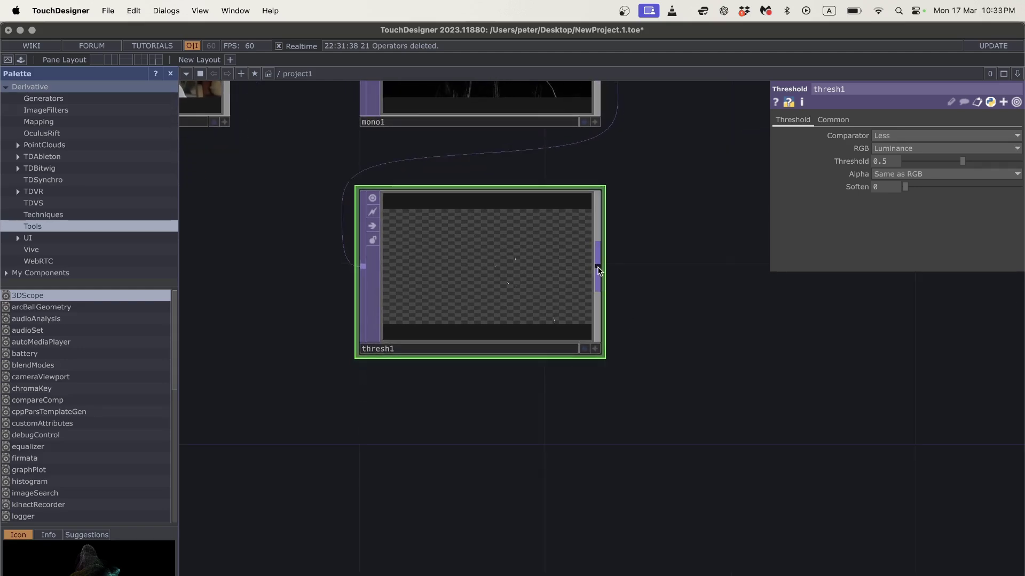
right_click(598, 267)
type("blob")
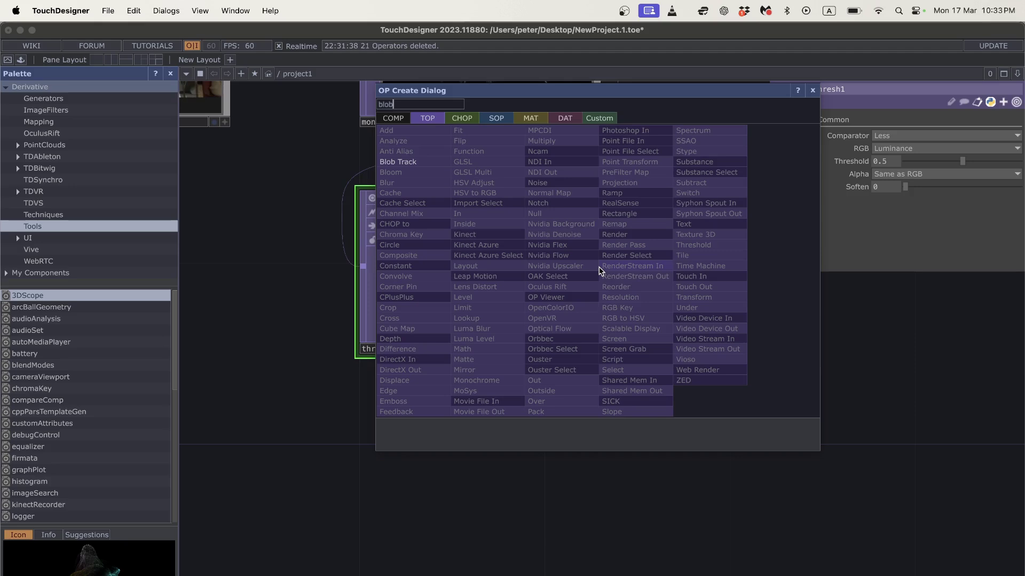
left_click(398, 162)
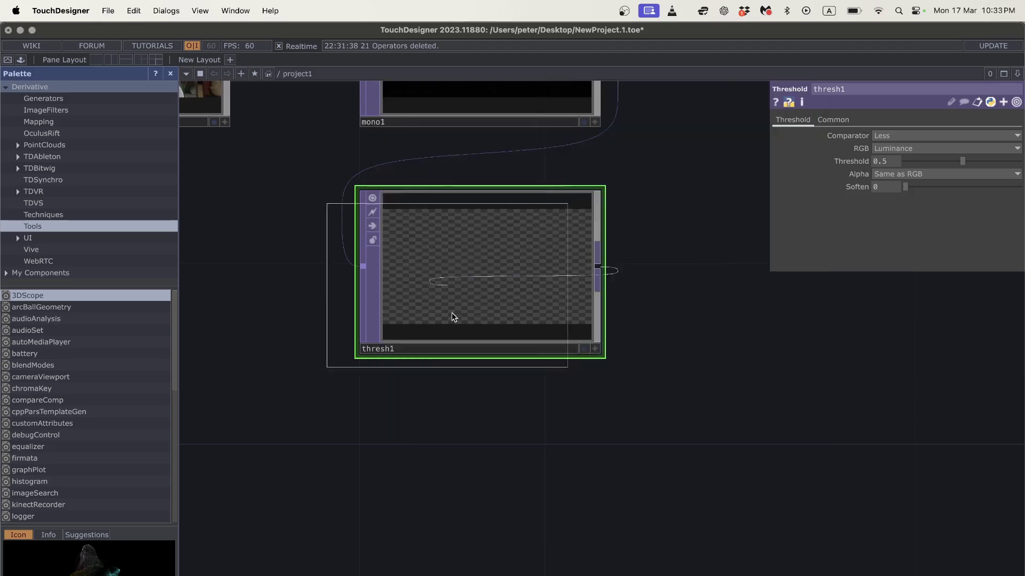
left_click(487, 498)
left_click_drag(663, 449, 601, 379)
middle_click_drag(588, 428, 646, 410)
scroll(767, 382, "up", 5)
left_click_drag(647, 410, 844, 381)
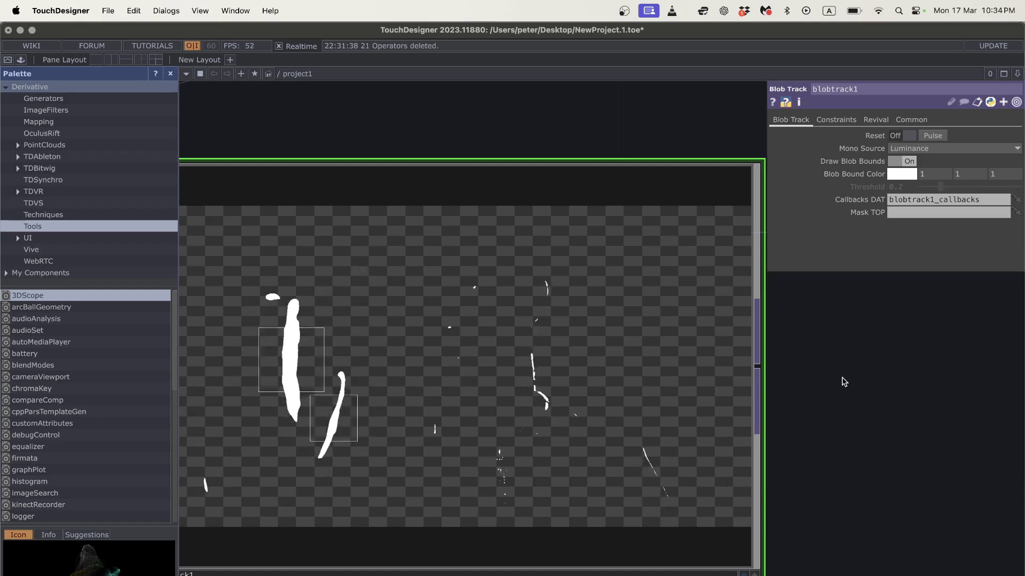
Step: Place an Info CHOP beside blobtrack1 and assign blobtrack1 as its Operator
scroll(848, 400, "down", 4)
left_click_drag(865, 409, 513, 352)
scroll(736, 393, "down", 5)
scroll(584, 340, "down", 1)
key("Tab")
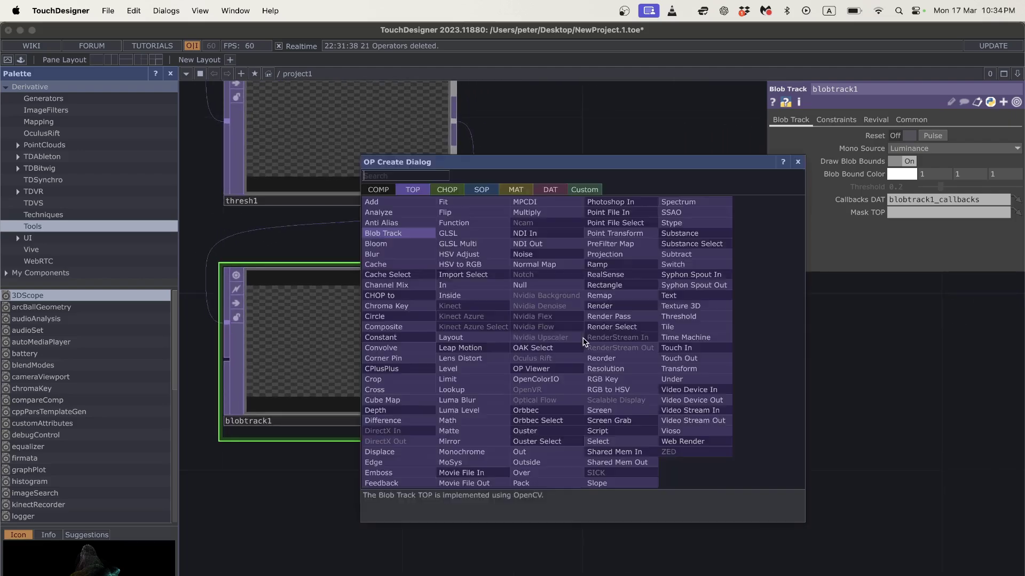
left_click(447, 190)
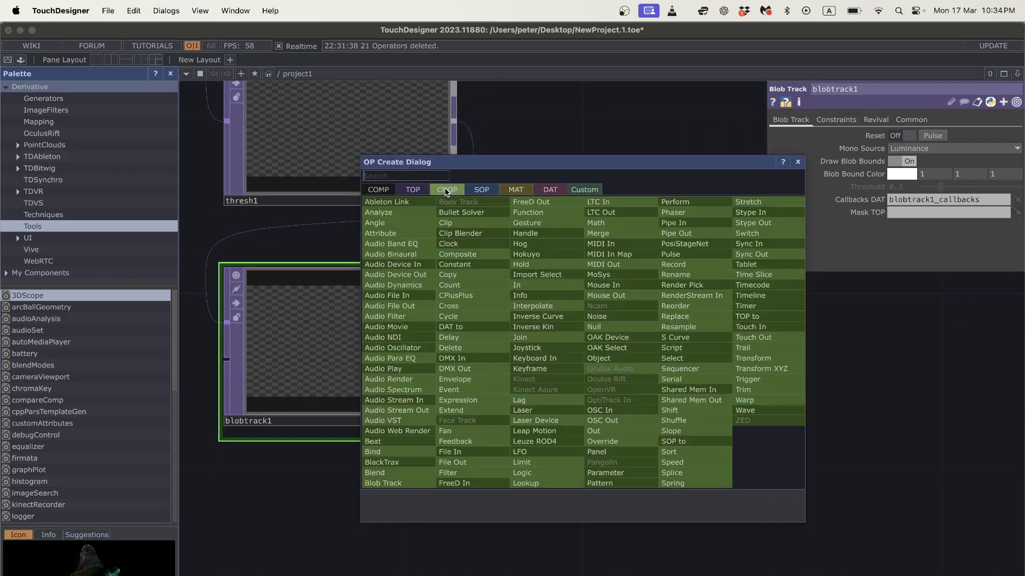
type("info")
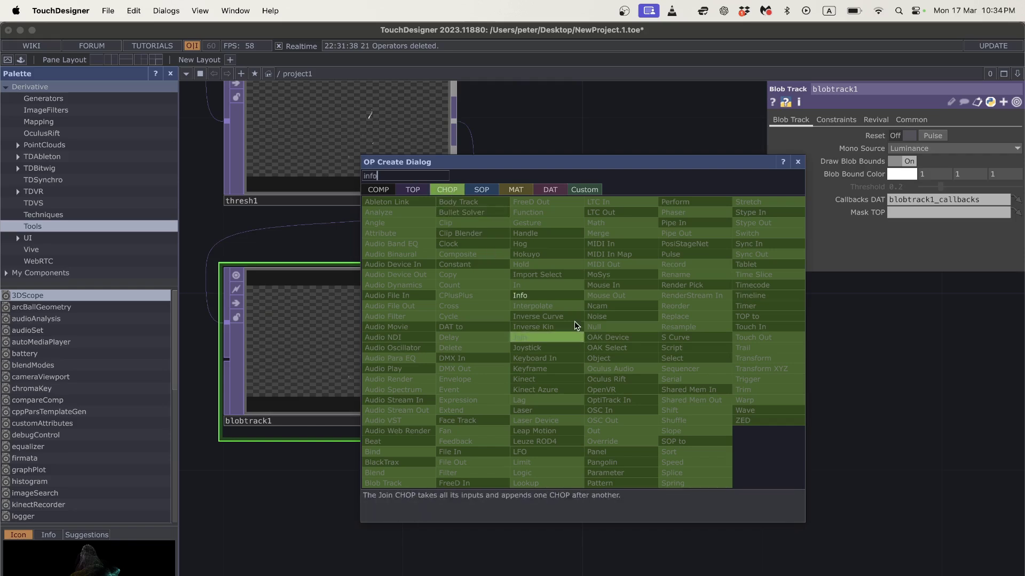
left_click(558, 293)
left_click(688, 370)
scroll(620, 504, "right", 2)
scroll(620, 504, "right", 1)
left_click_drag(276, 351, 630, 346)
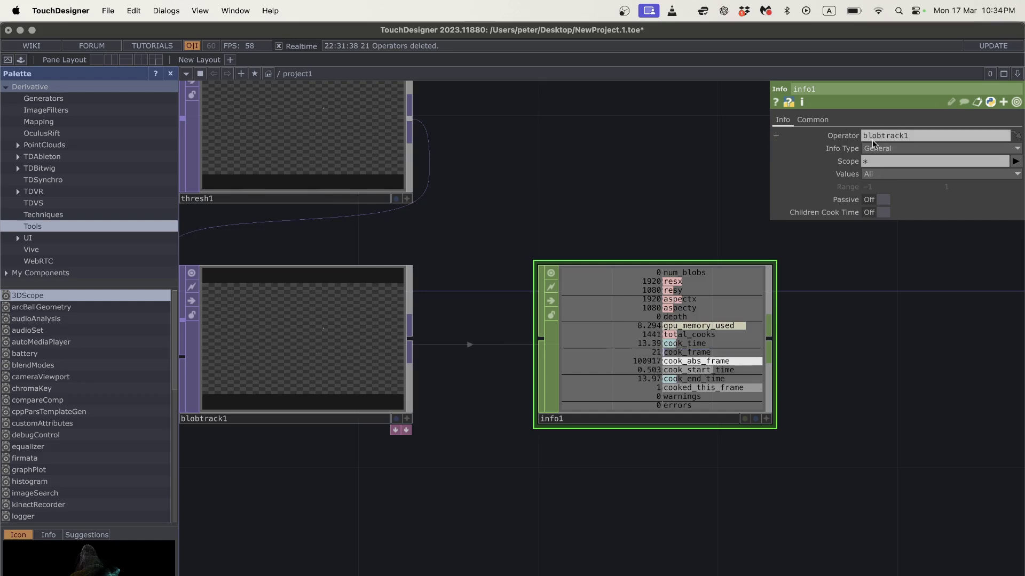
Step: Examine info1's channel list and compare it with blobtrack1's operator information
left_click_drag(849, 399, 775, 394)
scroll(770, 396, "up", 5)
scroll(771, 396, "down", 2)
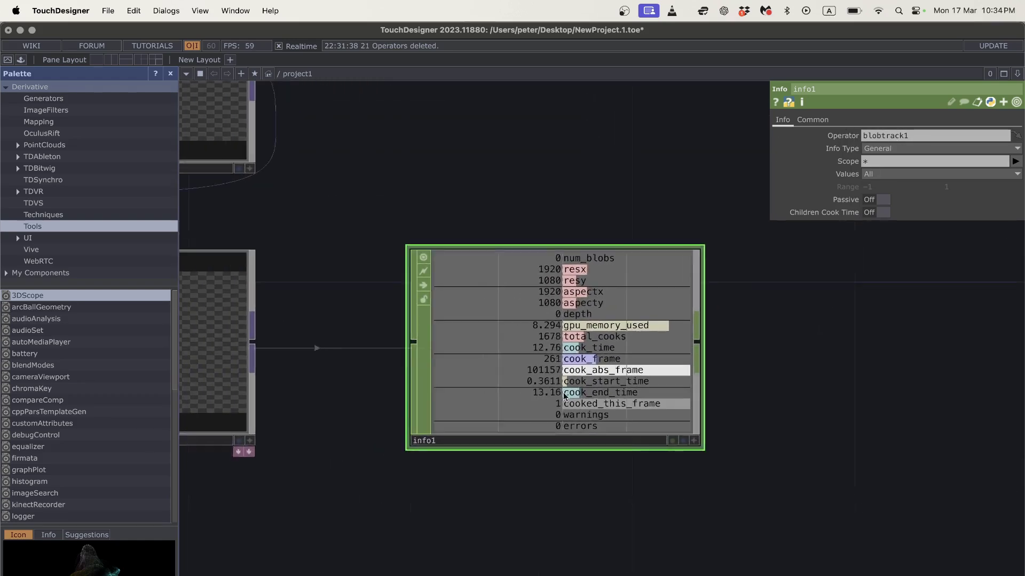
middle_click(248, 273)
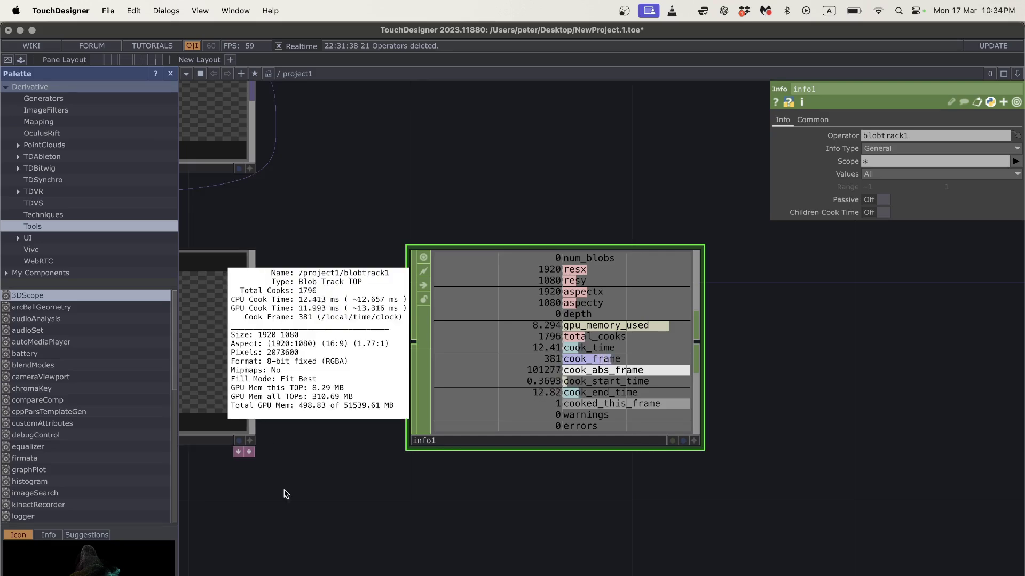
scroll(300, 488, "down", 2)
left_click_drag(302, 489, 418, 502)
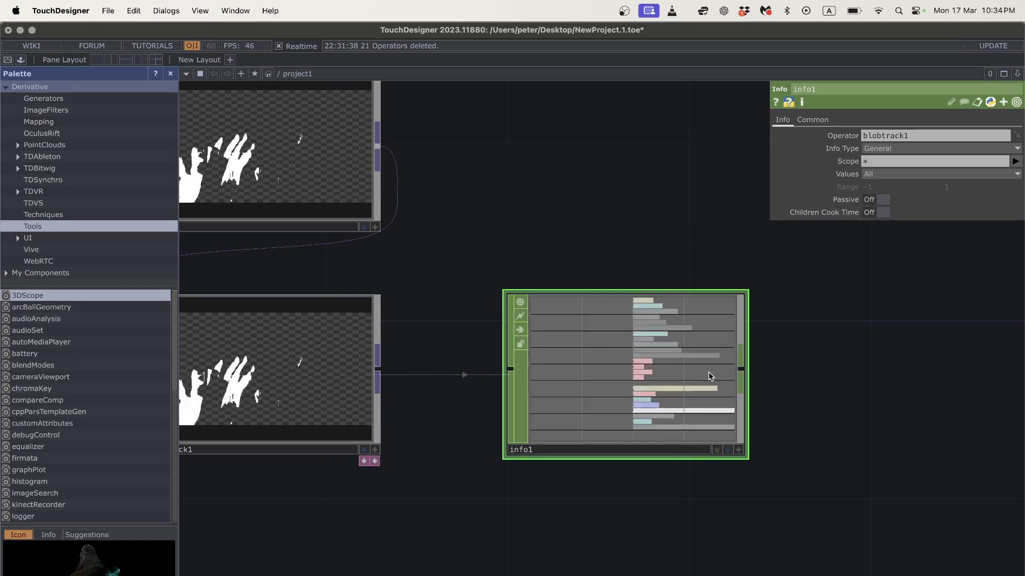
Step: Add a Select CHOP fed by info1's output and place it beside info1
left_click_drag(847, 392, 674, 359)
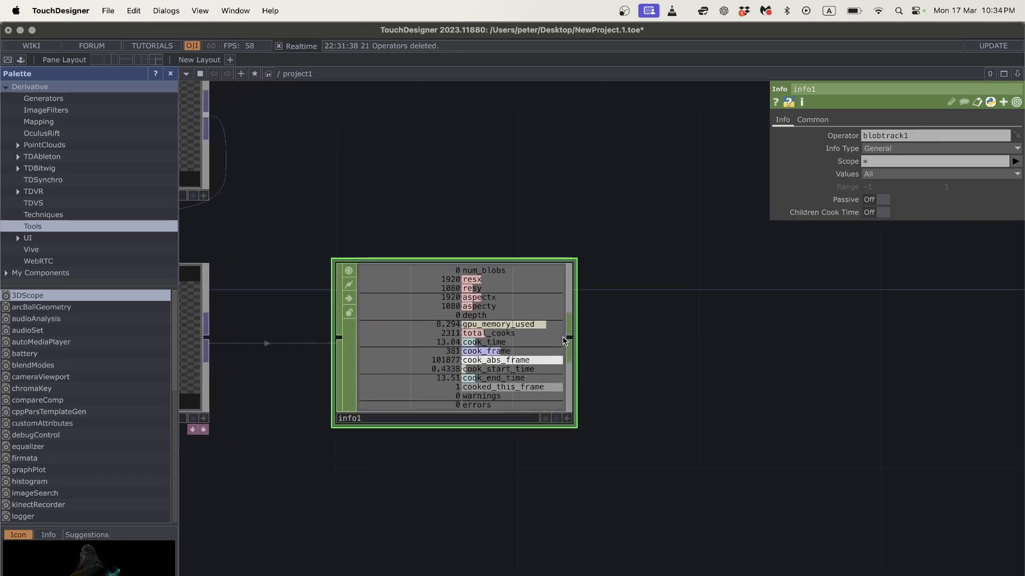
right_click(572, 338)
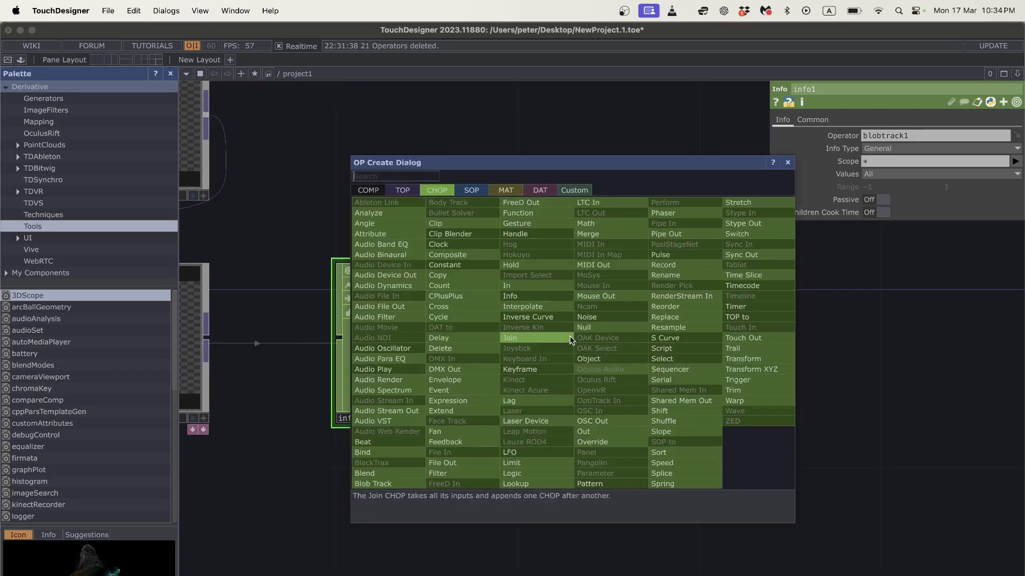
left_click(662, 353)
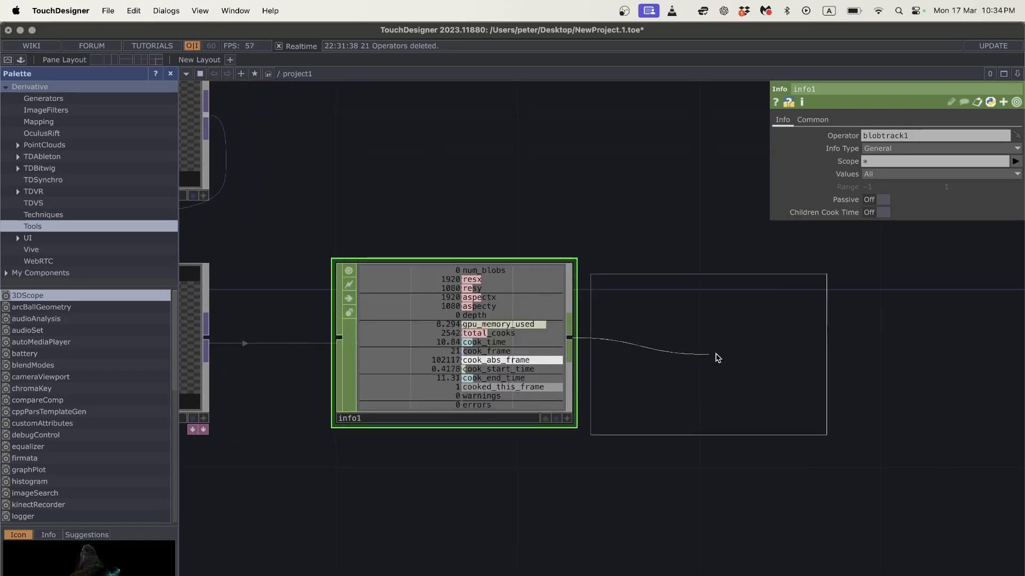
left_click(706, 359)
scroll(613, 441, "right", 4)
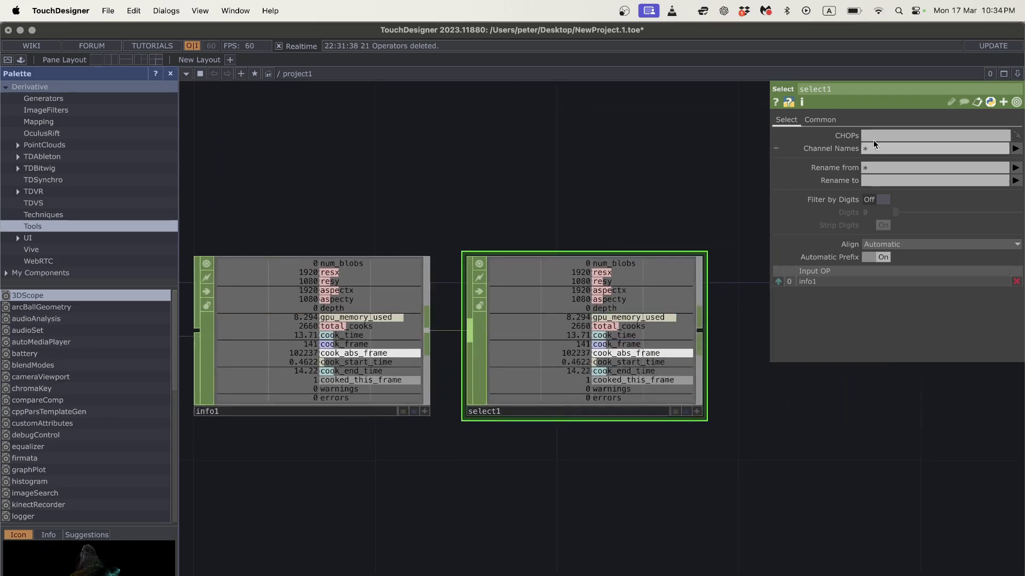
Step: Set select1's Channel Names to blob0:u blob0:v so only the blob's position channels pass through
left_click(895, 151)
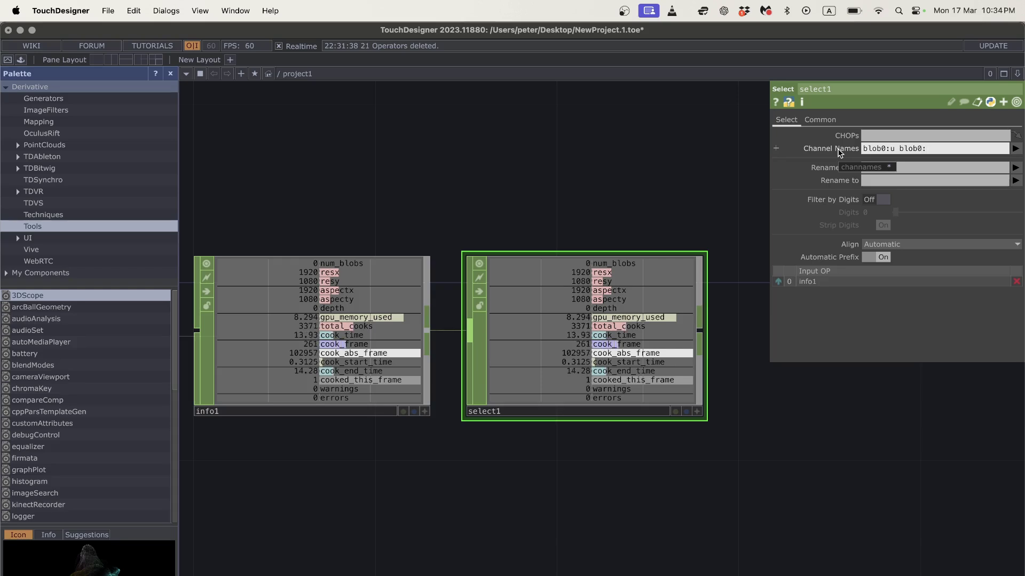
left_click(865, 462)
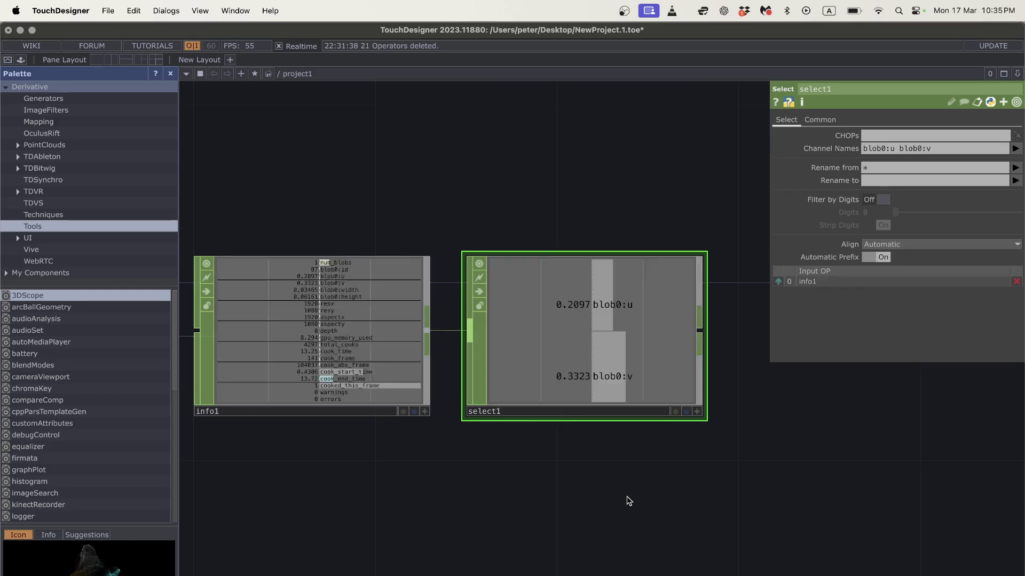
scroll(629, 500, "down", 3)
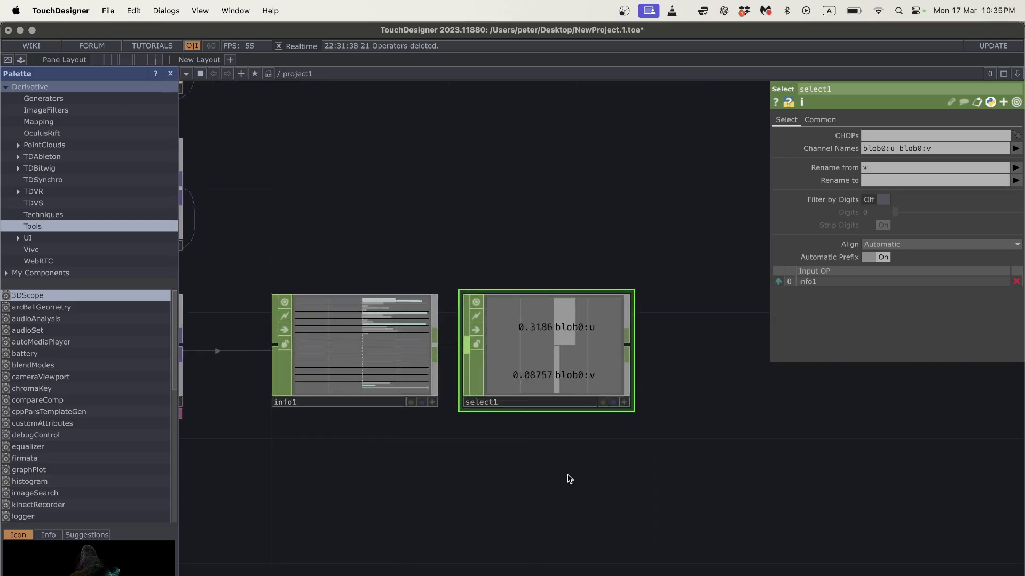
scroll(569, 480, "up", 2)
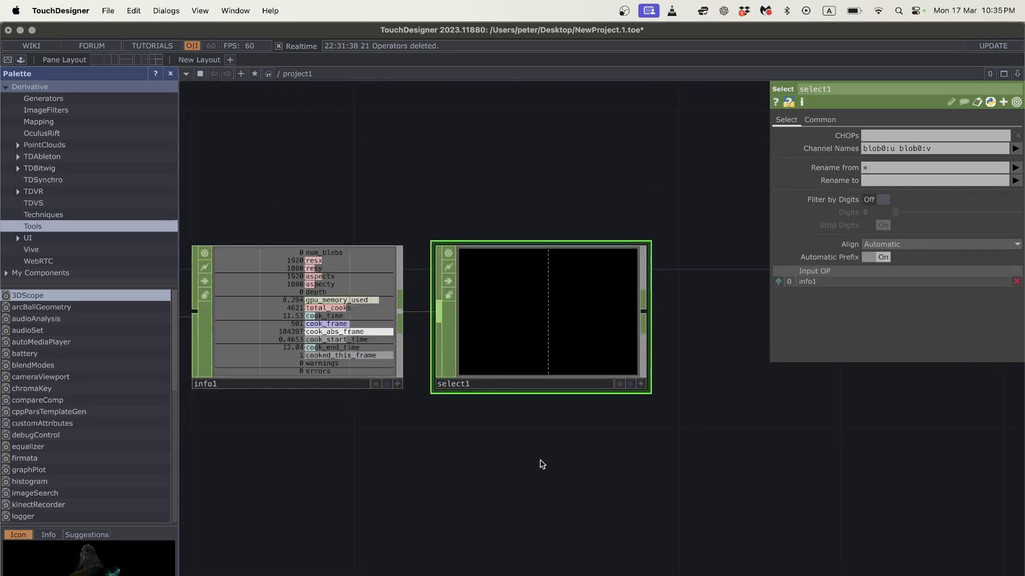
Step: Add a Constant CHOP below info1
scroll(519, 469, "down", 5)
key("Tab")
type("c")
left_click(275, 280)
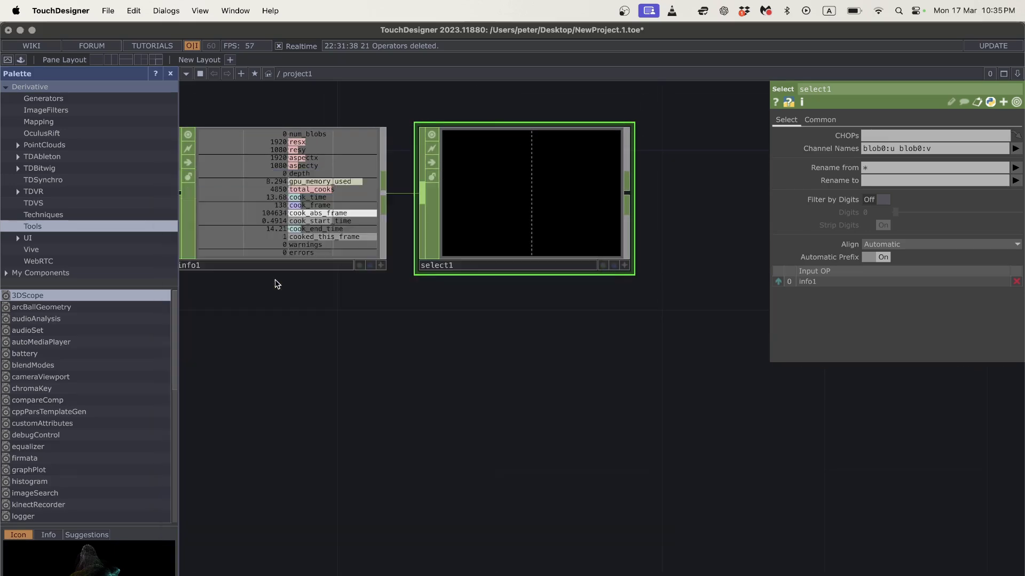
left_click(288, 427)
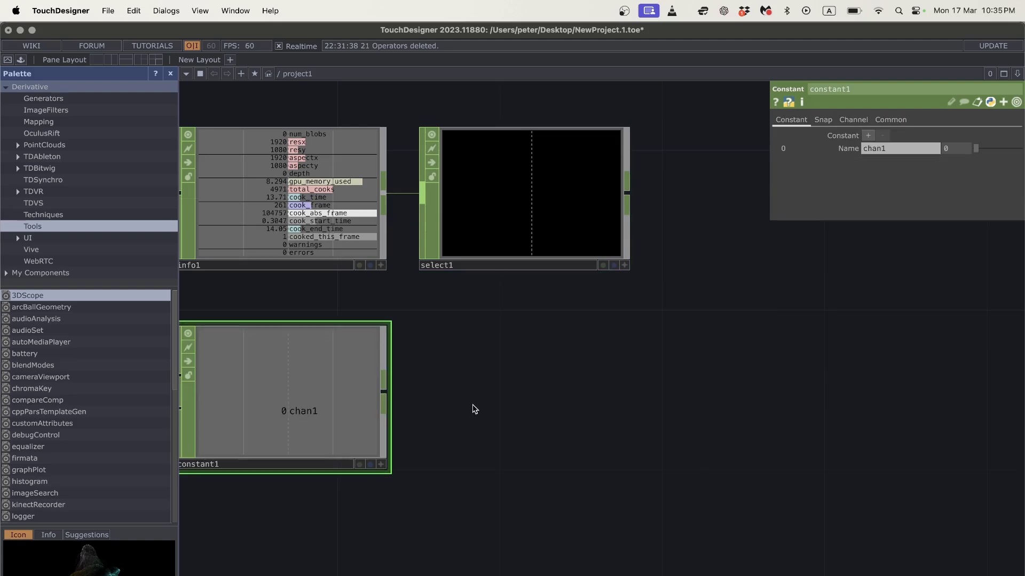
Step: Define two channels in constant1, tx and ty, each with a value of 0.5
scroll(590, 395, "left", 3)
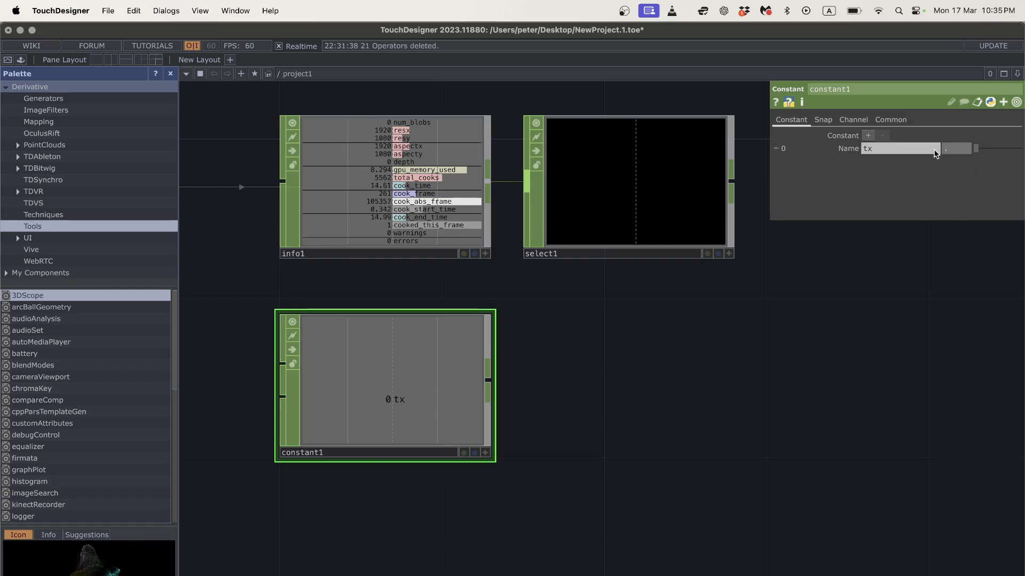
left_click(868, 136)
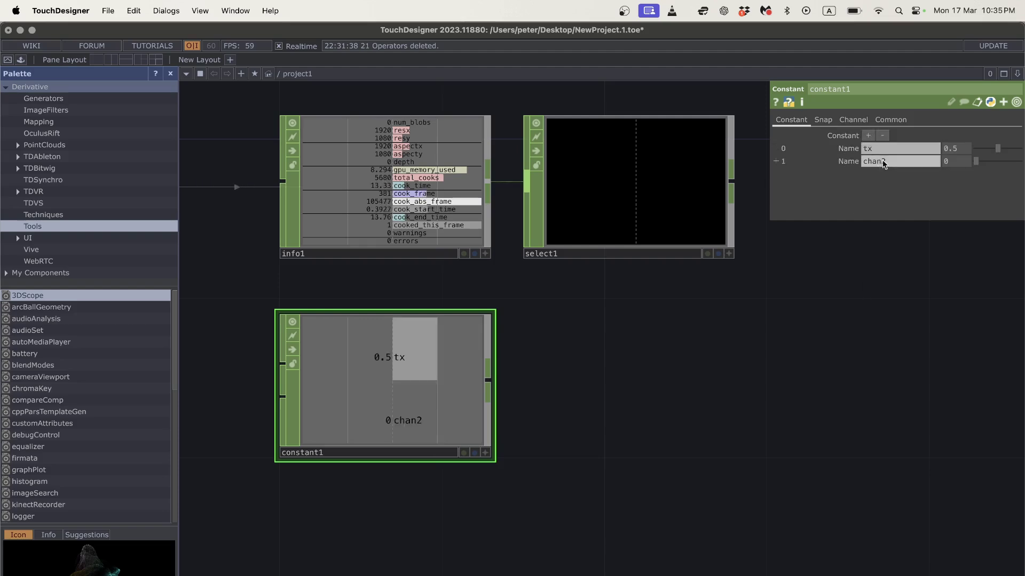
type("ty")
key("Tab")
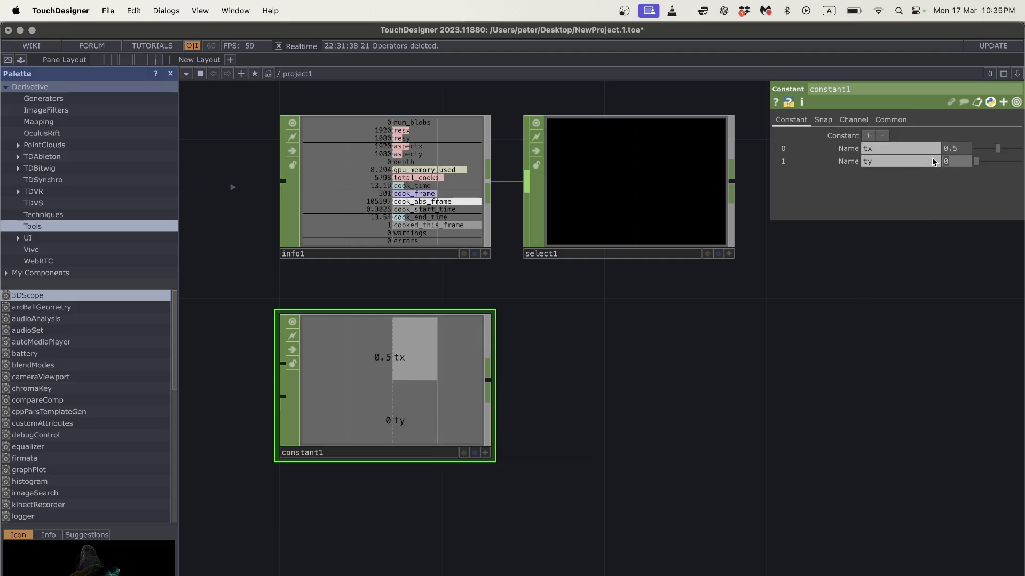
type("0.5")
key("Return")
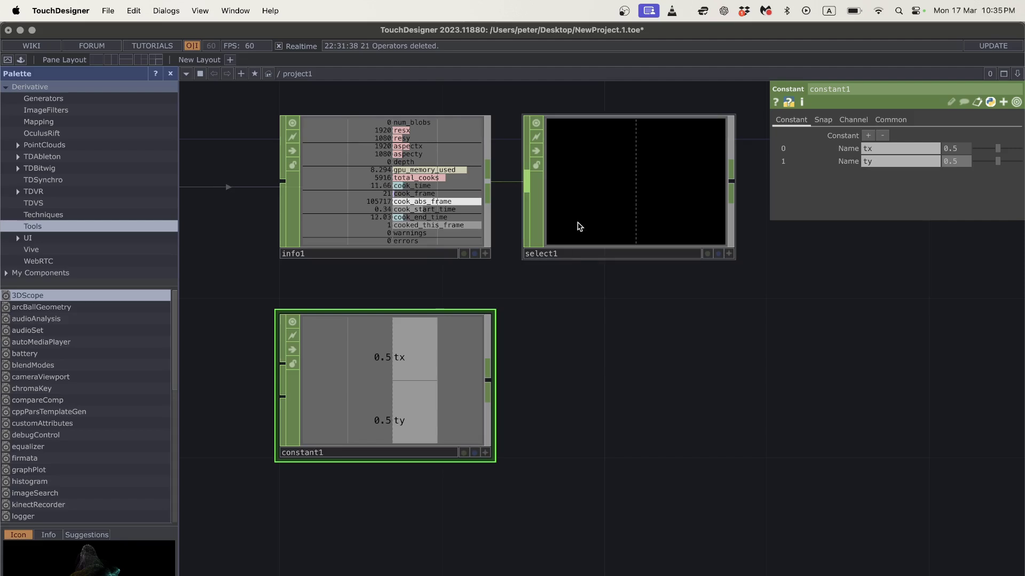
Step: Add a Feedback CHOP beside select1, fed by select1 as first input and constant1 as second input
left_click_drag(702, 374, 556, 393)
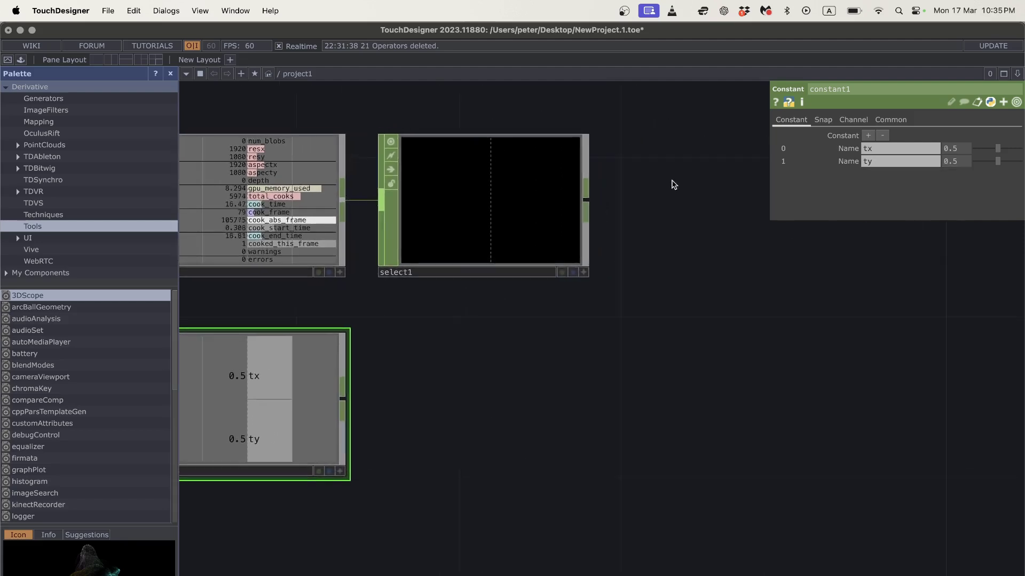
right_click(589, 204)
left_click(469, 309)
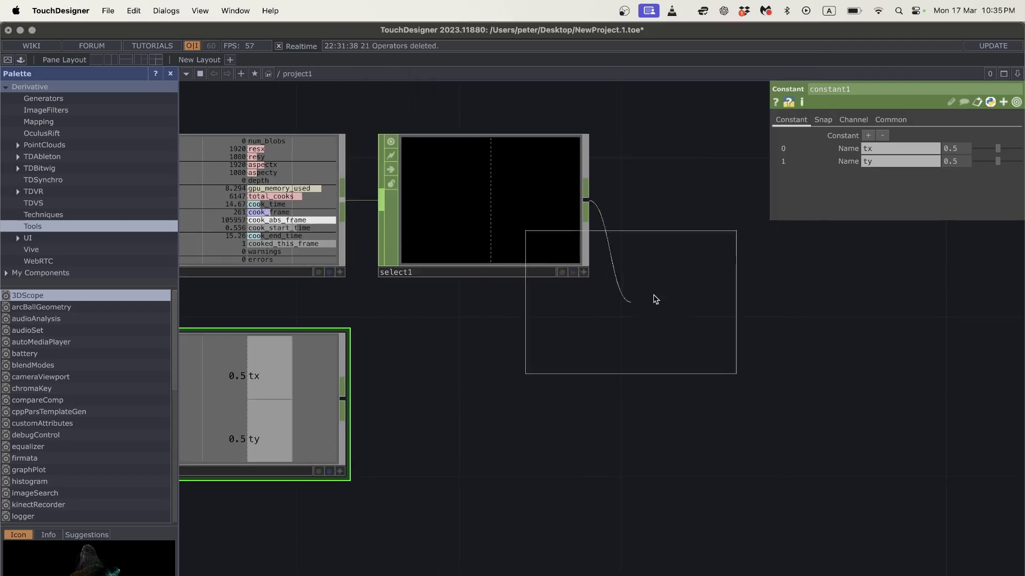
left_click(789, 242)
scroll(698, 338, "right", 2)
left_click_drag(248, 383, 546, 397)
left_click_drag(597, 335, 653, 255)
left_click_drag(717, 273, 712, 234)
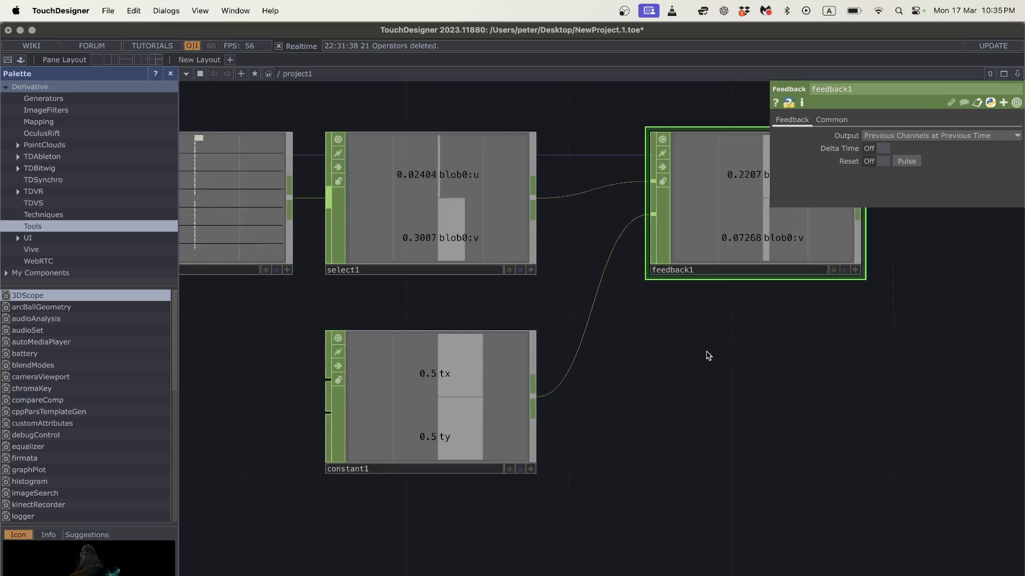
Step: Rename select1's output channels to tx ty and check constant1 and feedback1 against them
left_click(453, 226)
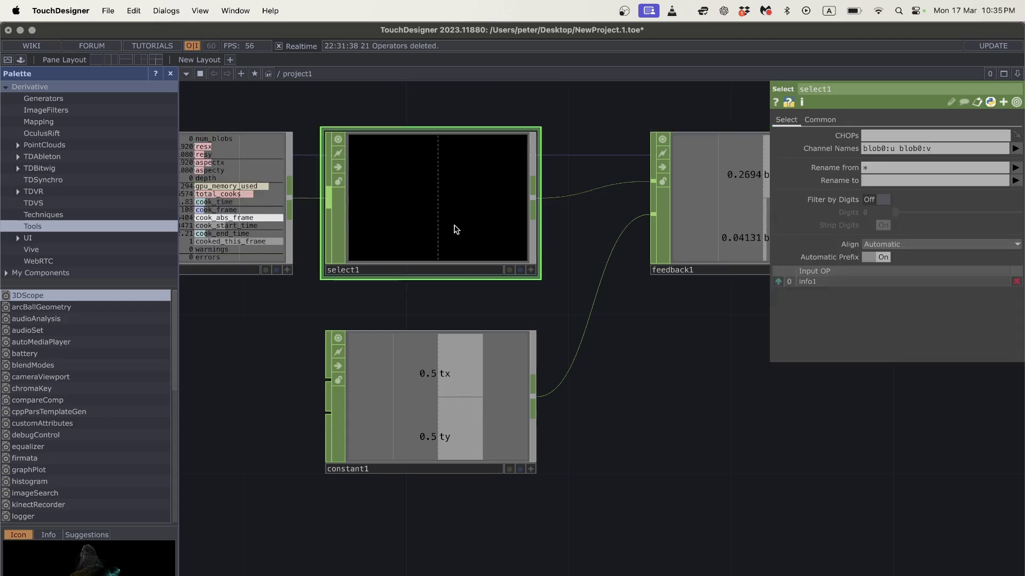
left_click(875, 181)
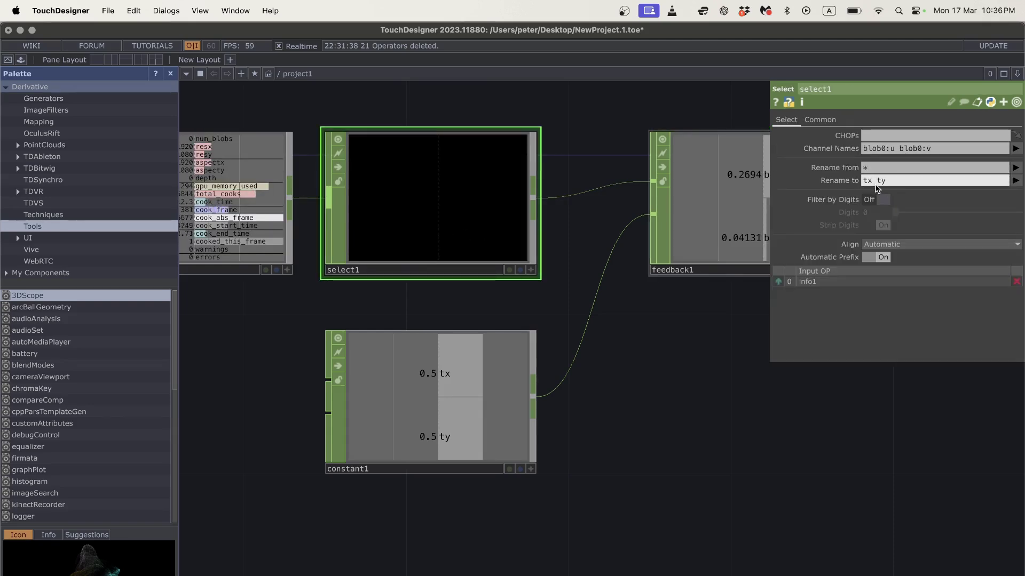
left_click_drag(710, 404, 614, 398)
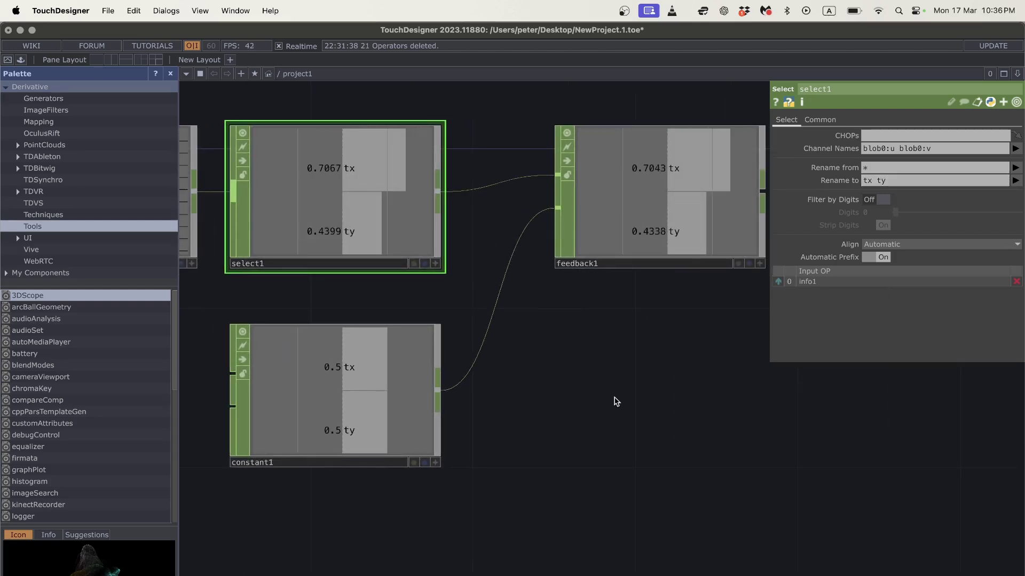
left_click(302, 408)
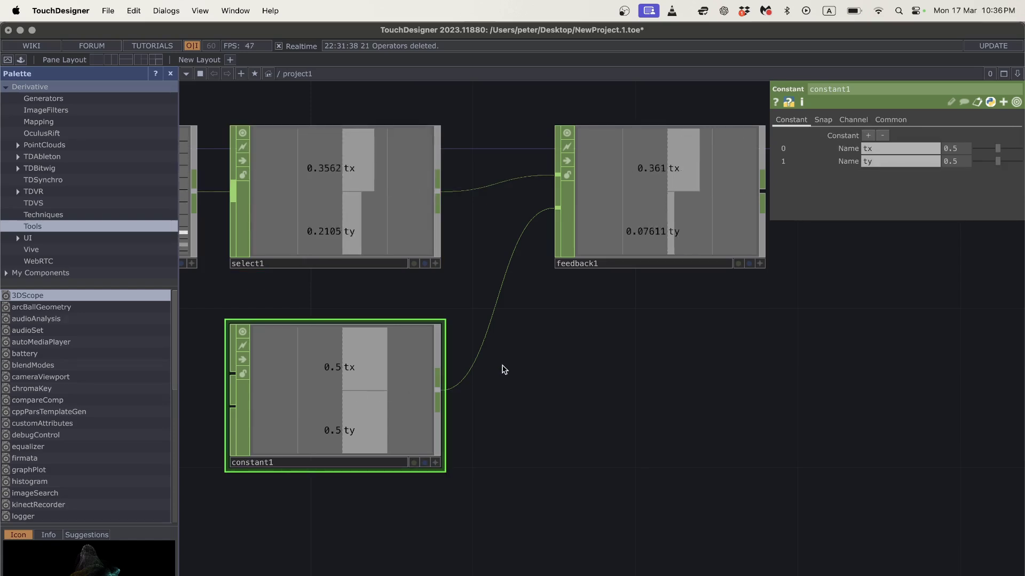
left_click(672, 220)
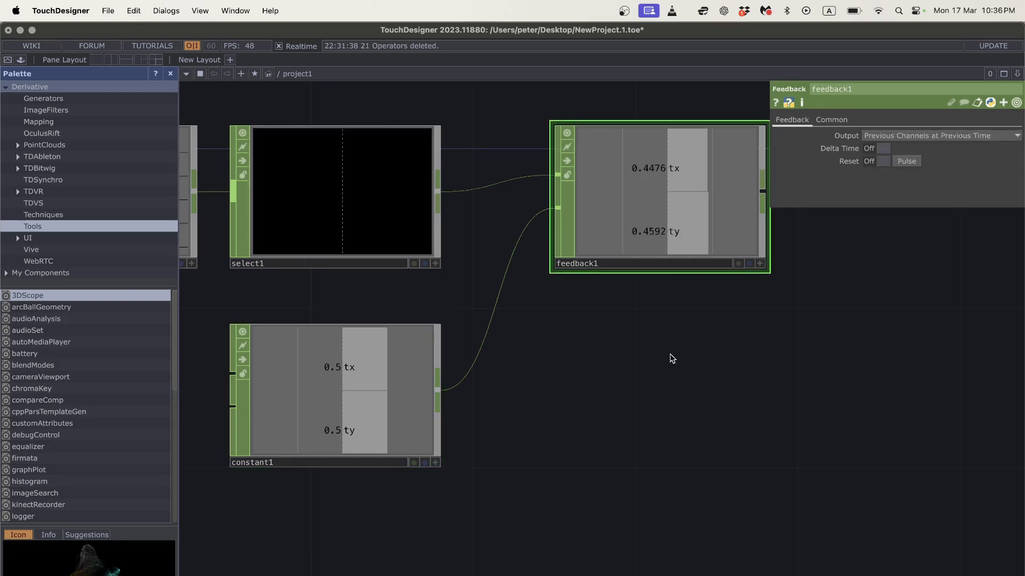
Step: Add a Math CHOP fed by feedback1 and place it beside feedback1
left_click_drag(732, 354, 324, 406)
scroll(445, 218, "up", 3)
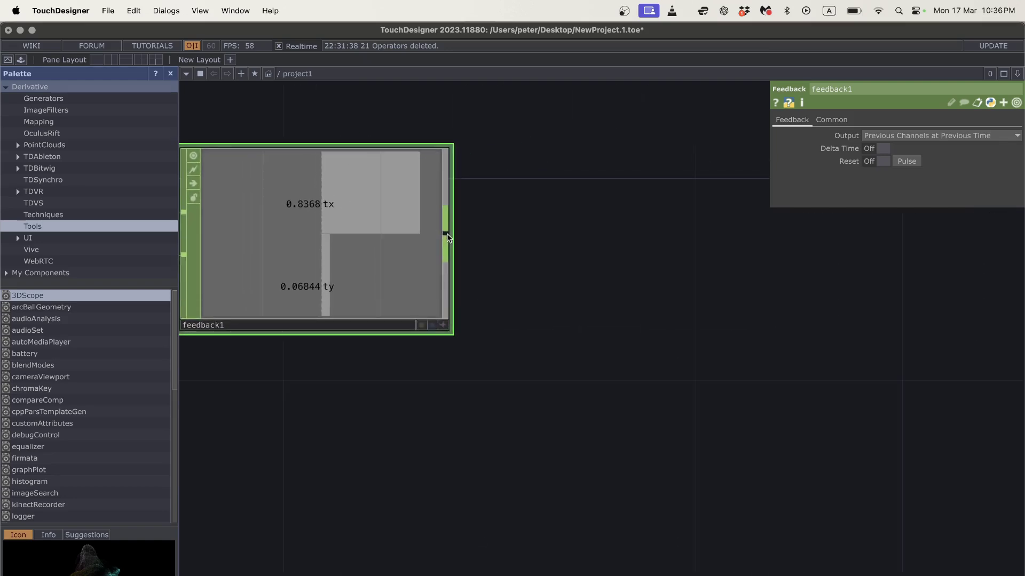
right_click(447, 235)
type("mat")
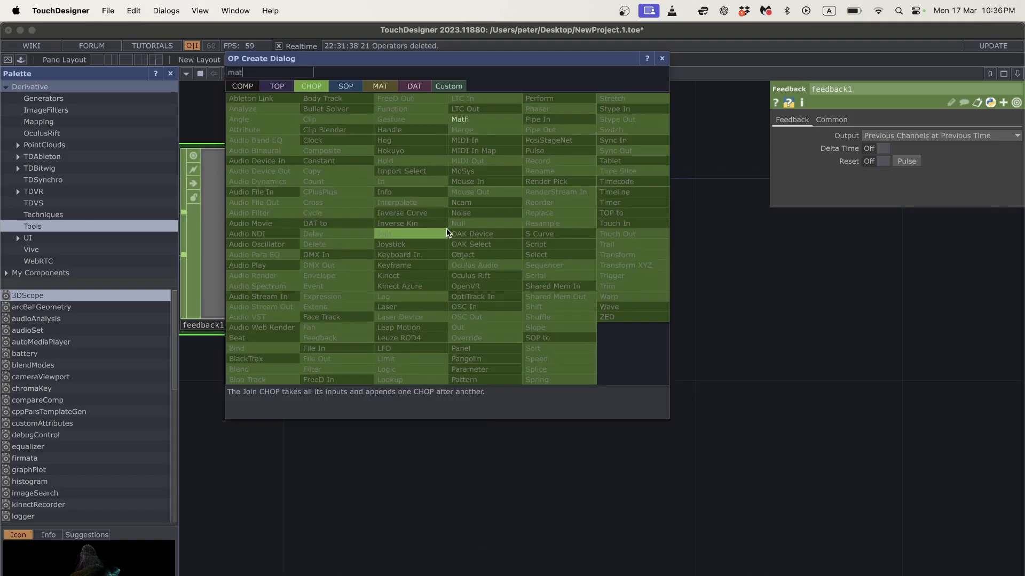
left_click(473, 114)
left_click(640, 255)
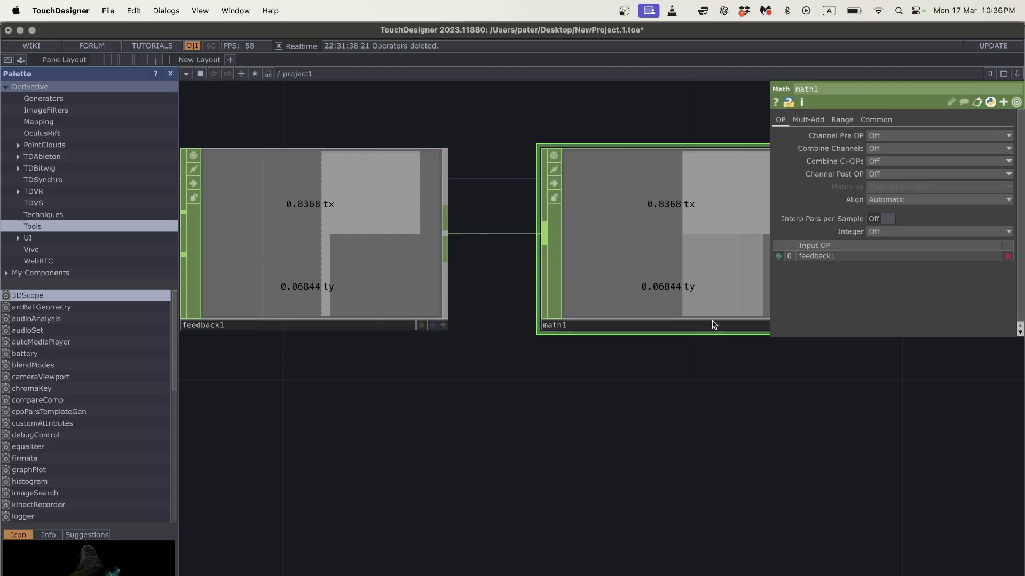
scroll(731, 404, "down", 1)
left_click_drag(731, 404, 338, 394)
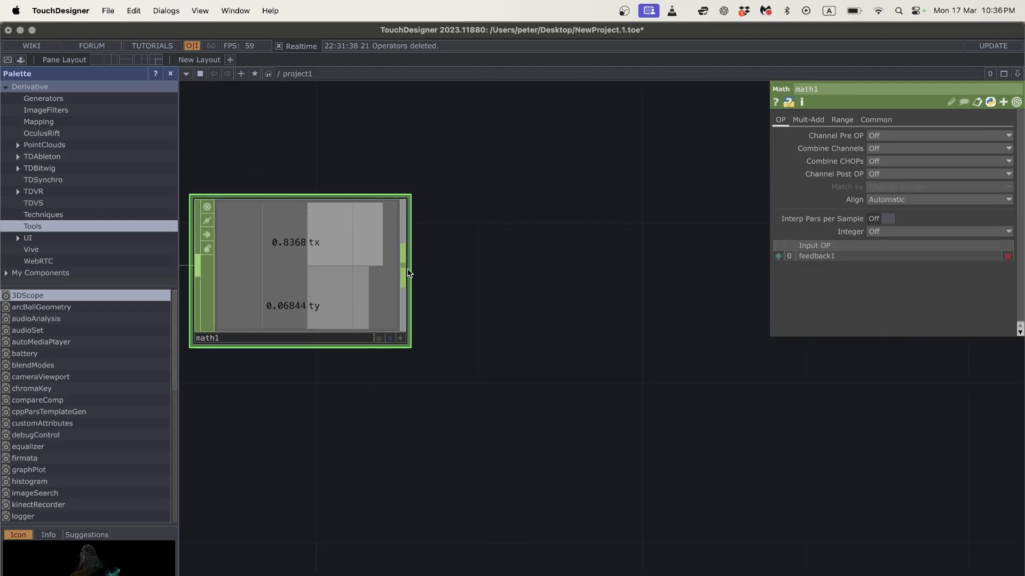
key("u")
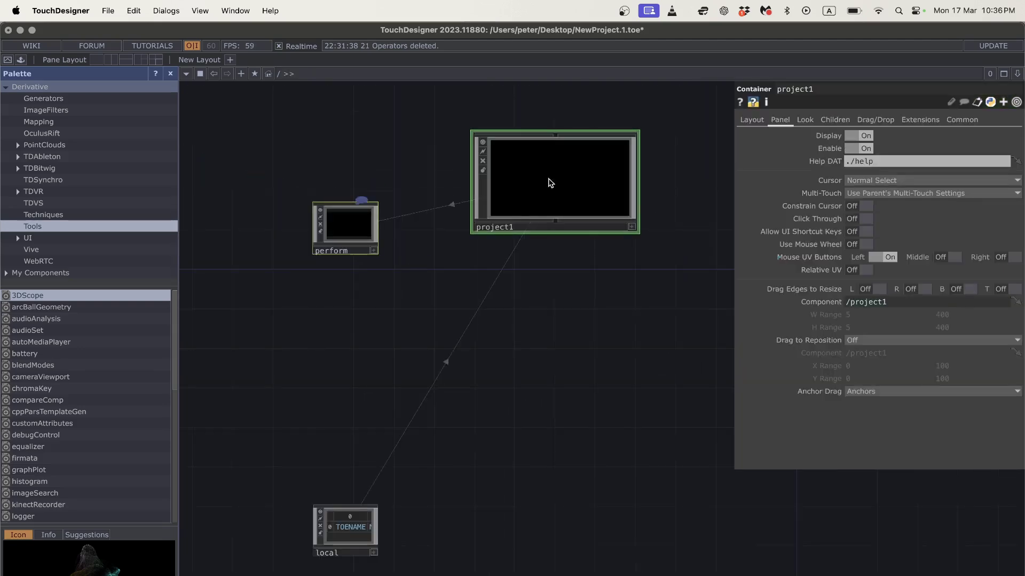
left_click_drag(595, 283, 576, 342)
scroll(549, 257, "up", 3)
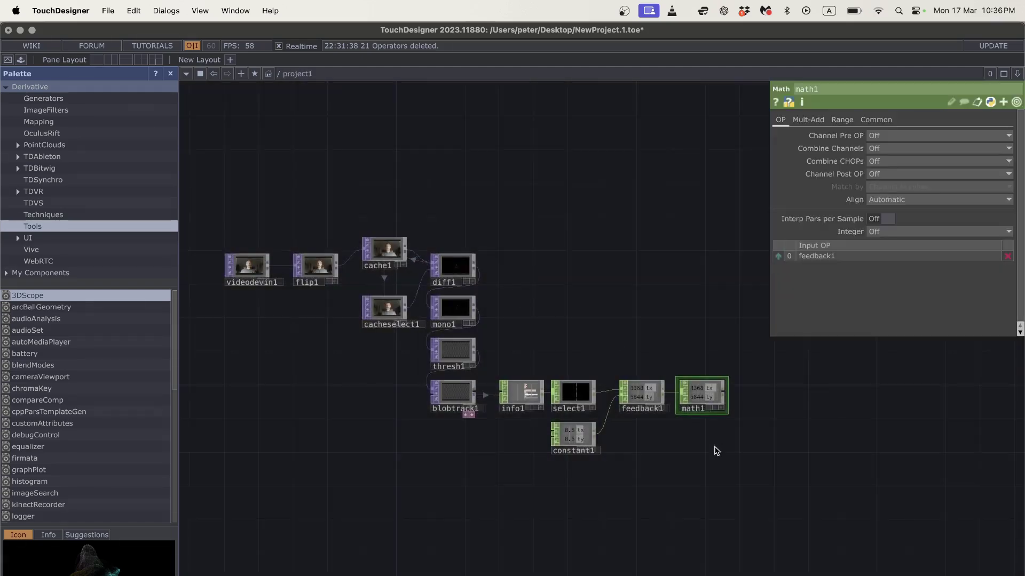
Step: Add a Null CHOP fed by math1 and place it beside math1
left_click_drag(713, 444, 609, 403)
scroll(613, 400, "up", 5)
right_click(626, 253)
left_click(638, 242)
left_click(723, 218)
left_click_drag(727, 380, 570, 373)
scroll(507, 385, "down", 3)
scroll(565, 366, "down", 2)
Step: Remap math1's values from the 0 to 1 range to a To Range of -.5 to .5
left_click(462, 302)
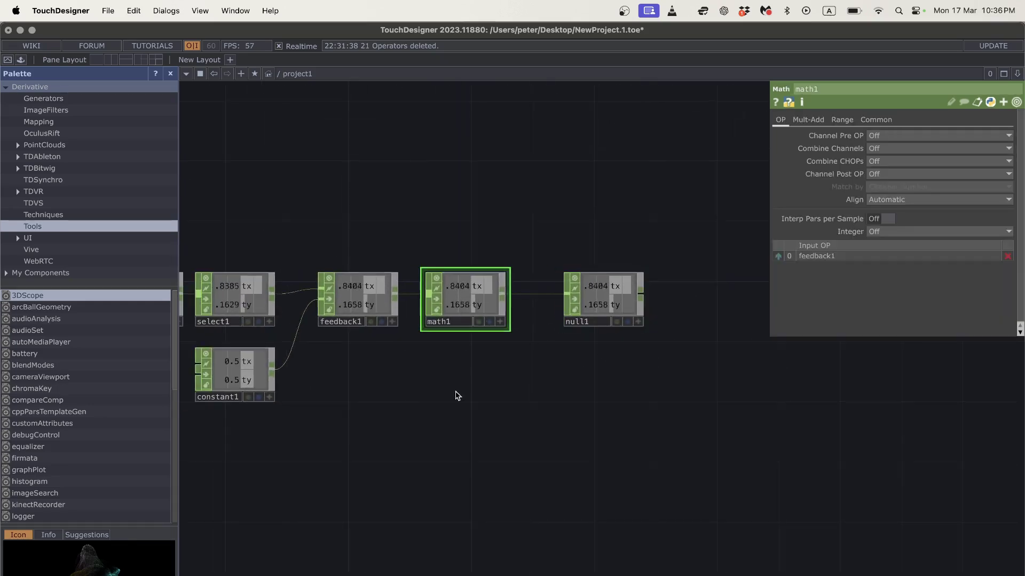
left_click_drag(456, 392, 479, 402)
left_click(837, 121)
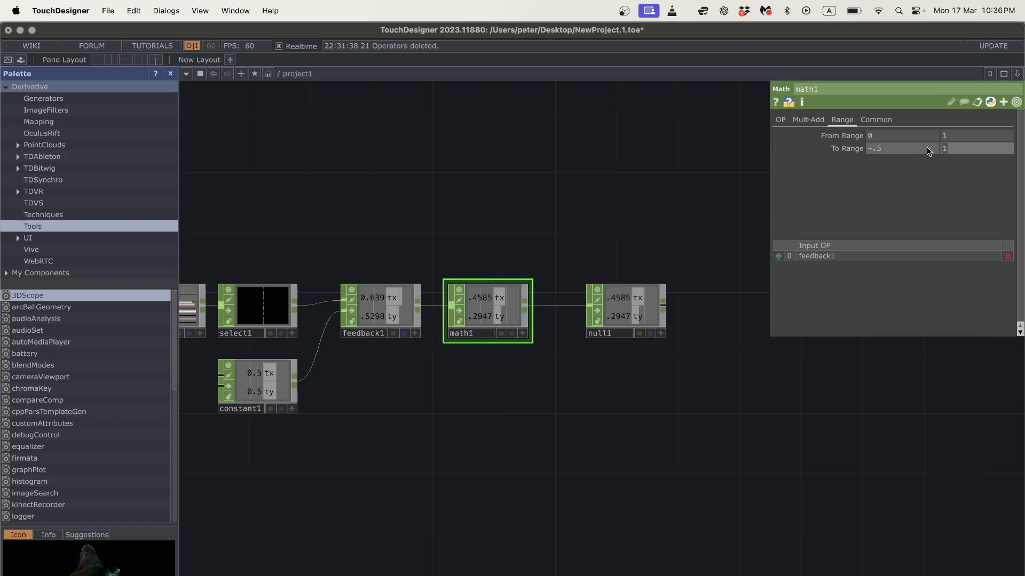
key("Return")
Step: Hide the operator parameters and bring the whole network into view
scroll(490, 374, "down", 2)
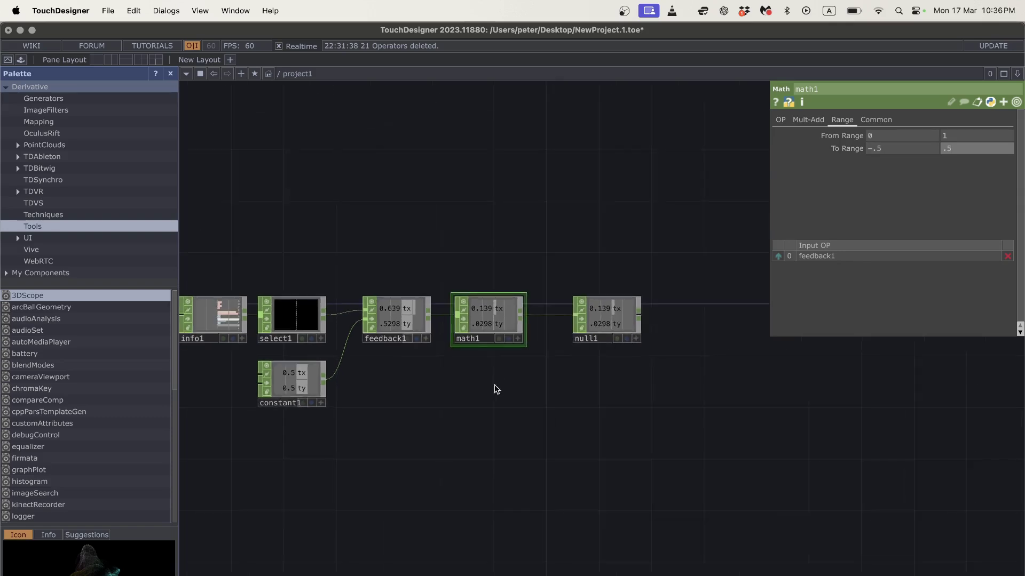
left_click_drag(490, 382, 575, 422)
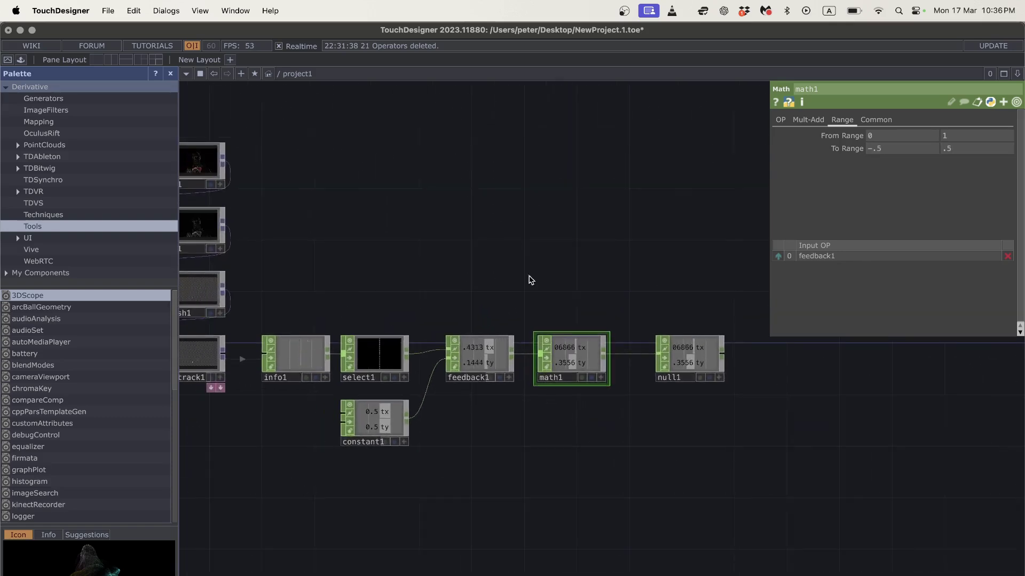
scroll(491, 230, "down", 2)
scroll(491, 230, "down", 2)
left_click_drag(492, 230, 528, 248)
scroll(516, 243, "up", 1)
left_click_drag(506, 246, 525, 262)
key("p")
scroll(528, 268, "up", 3)
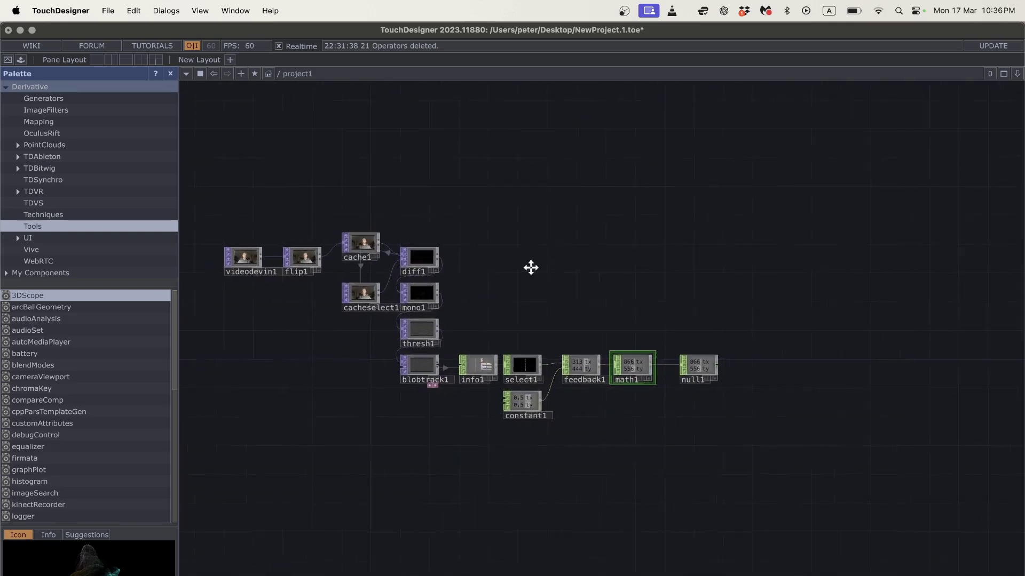
left_click_drag(531, 272, 577, 245)
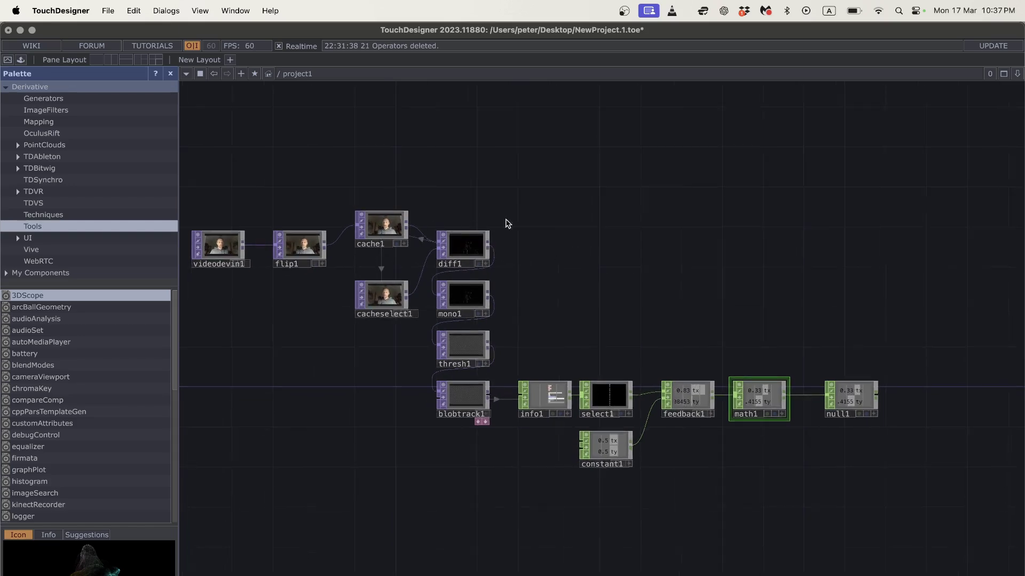
Step: Add a Movie File In TOP and place it beside diff1, level with it
key("Tab")
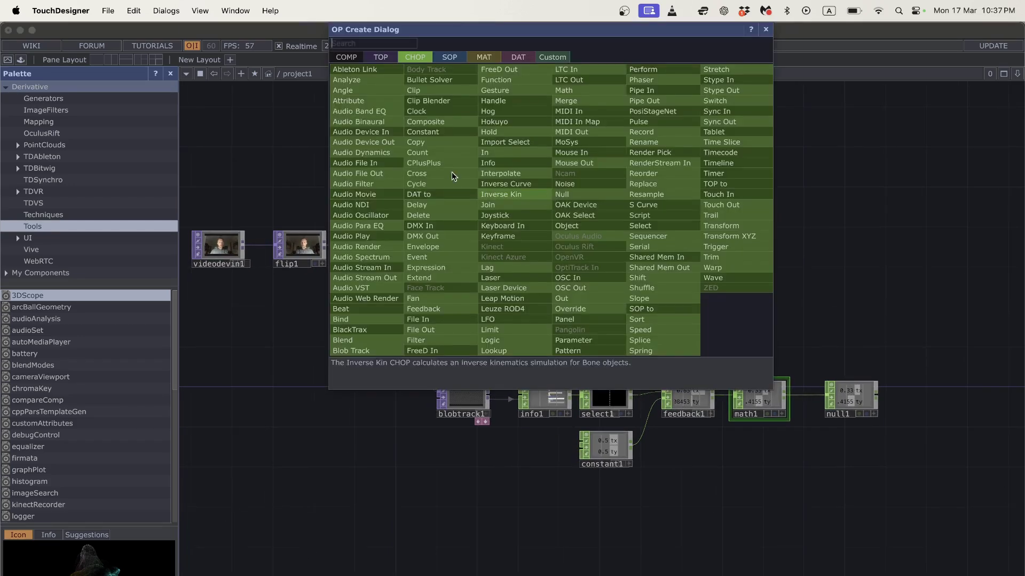
left_click(389, 60)
type("movi")
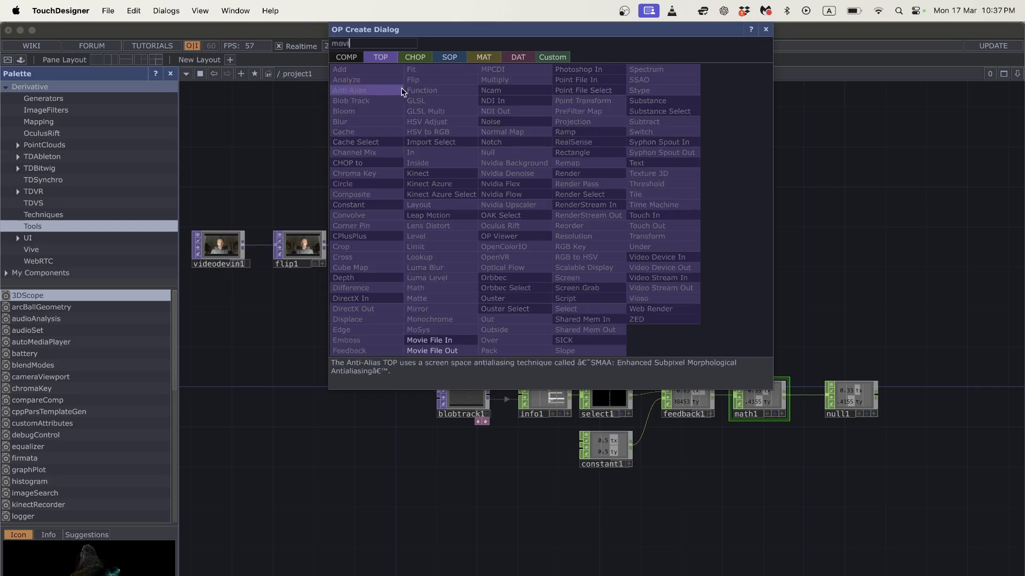
left_click(462, 344)
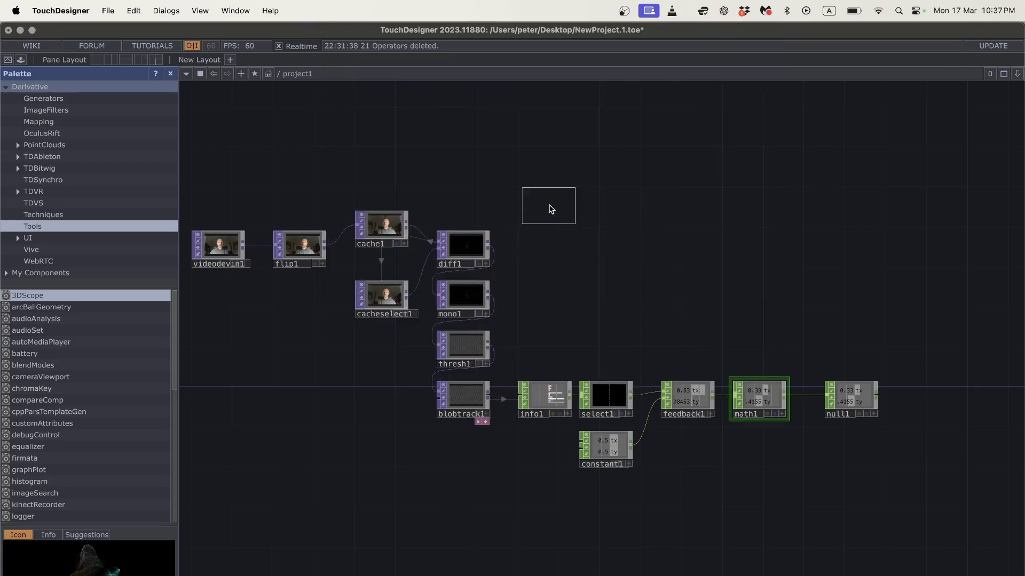
left_click(550, 209)
left_click_drag(542, 238, 533, 250)
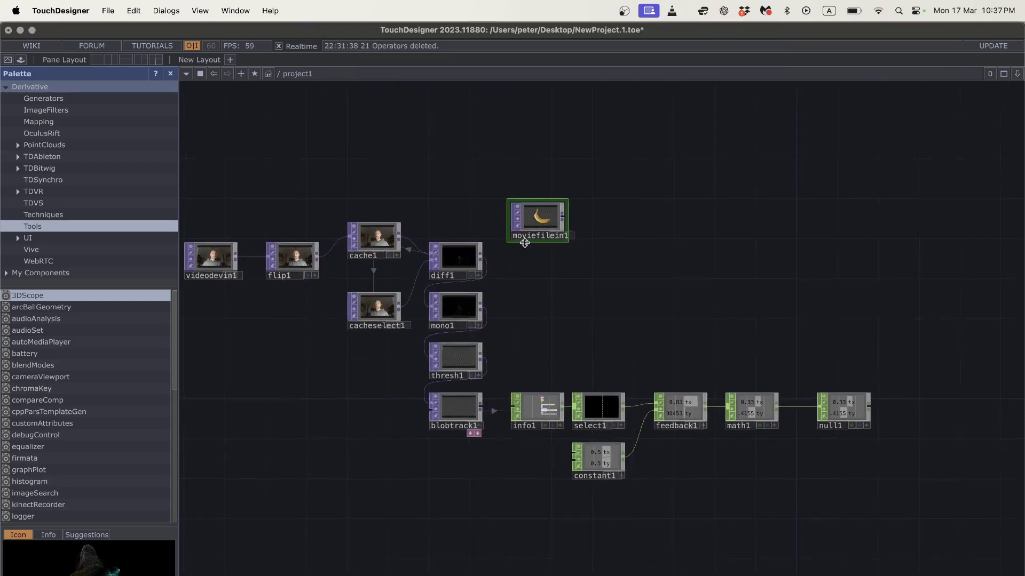
left_click_drag(540, 213, 549, 258)
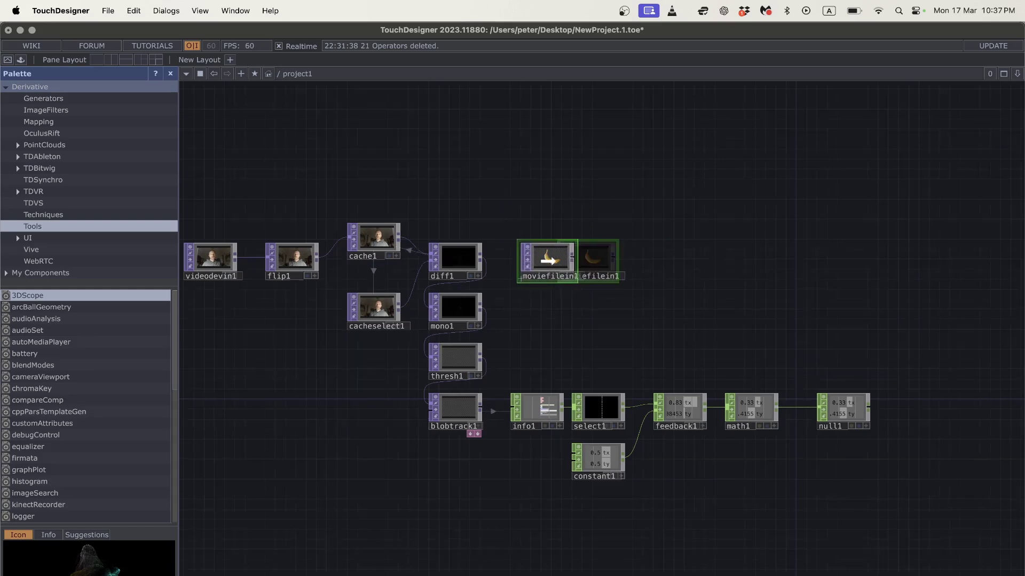
Step: Add a Transform TOP fed by moviefilein1 and place it beside moviefilein1
scroll(573, 261, "up", 5)
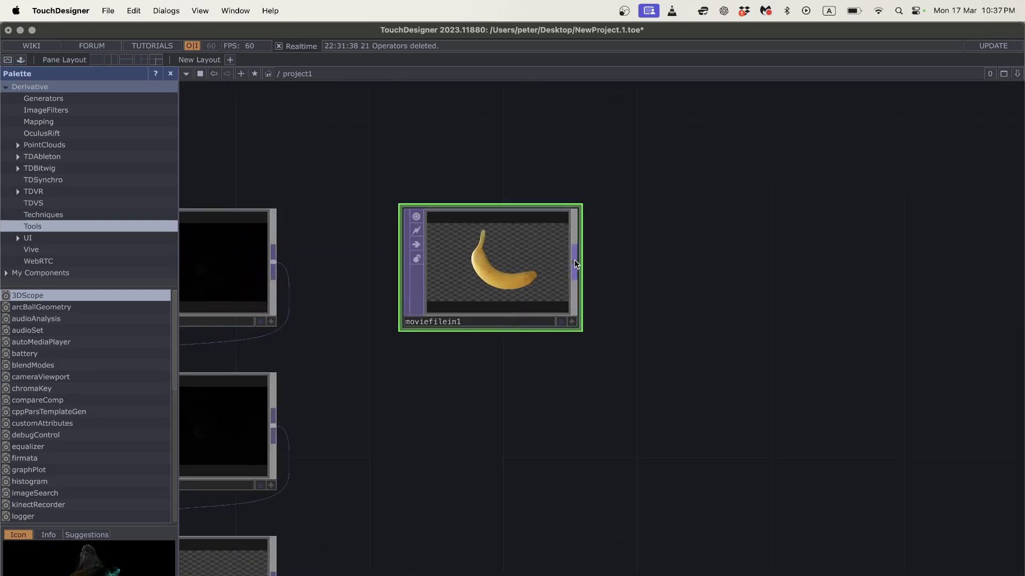
right_click(575, 261)
type("tran")
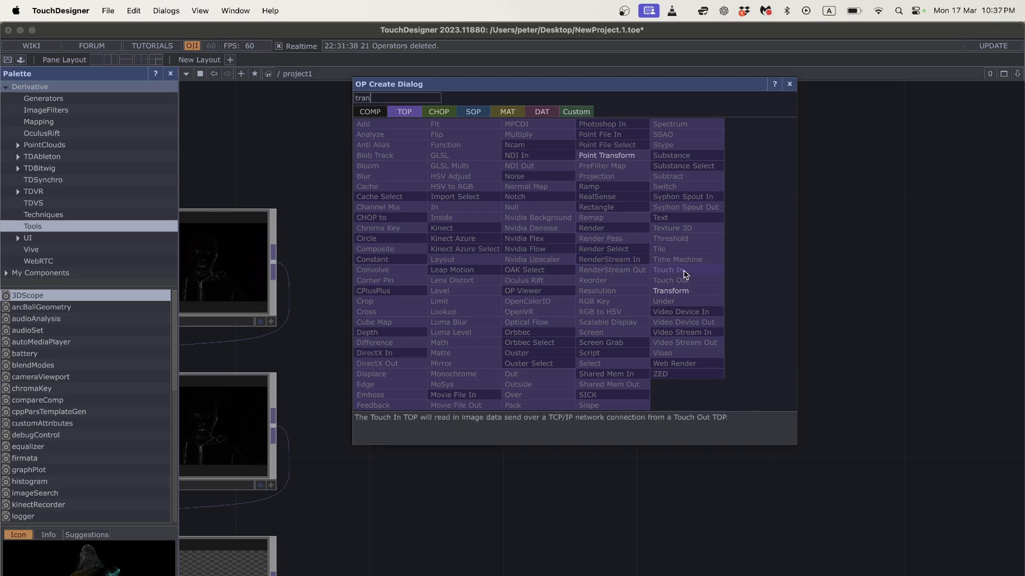
left_click(688, 290)
left_click(709, 258)
Step: Add a second Transform TOP fed by transform1 and place it beside transform1
scroll(717, 299, "down", 3)
left_click_drag(795, 298, 652, 274)
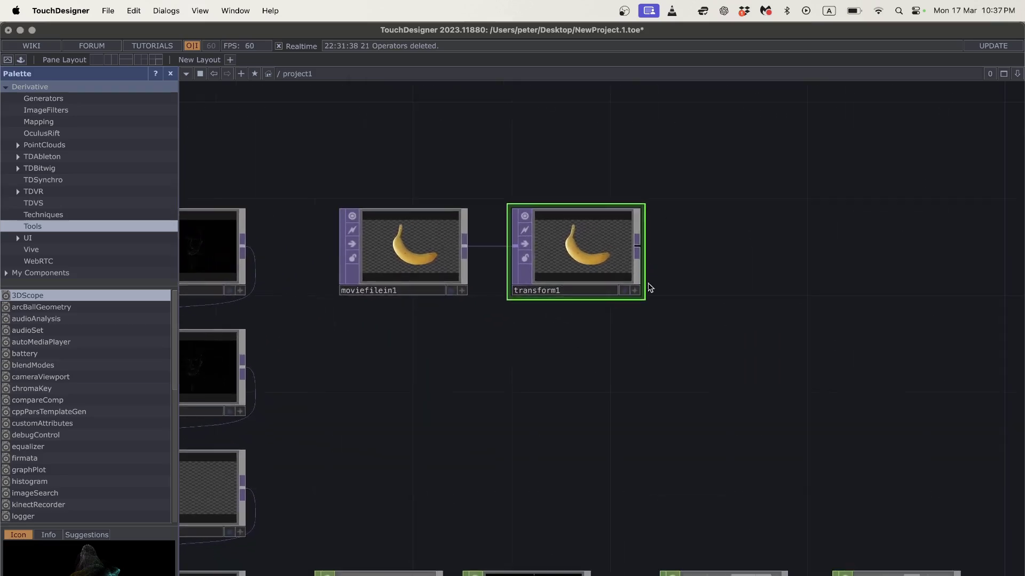
scroll(652, 275, "down", 2)
right_click(638, 257)
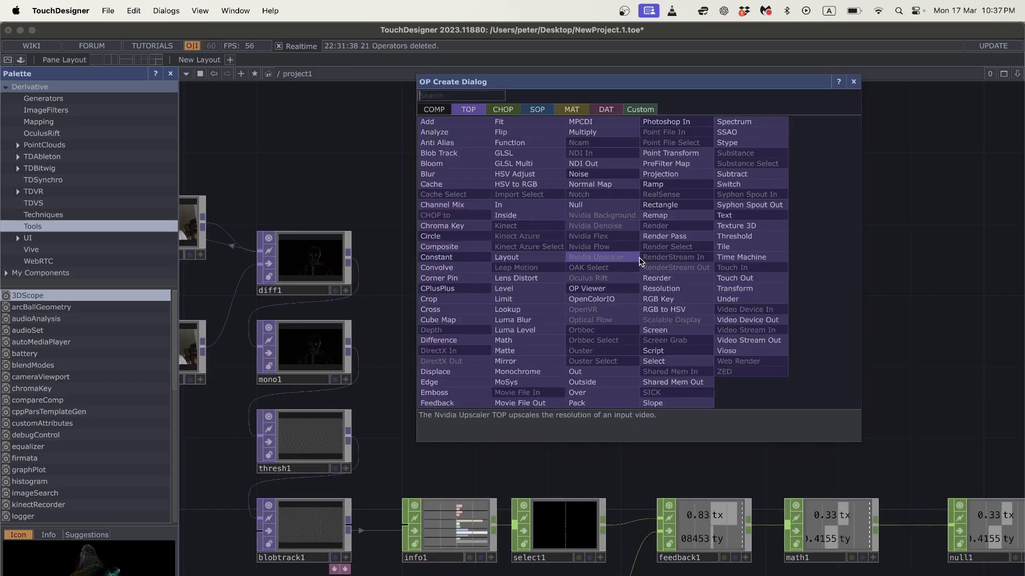
left_click(735, 288)
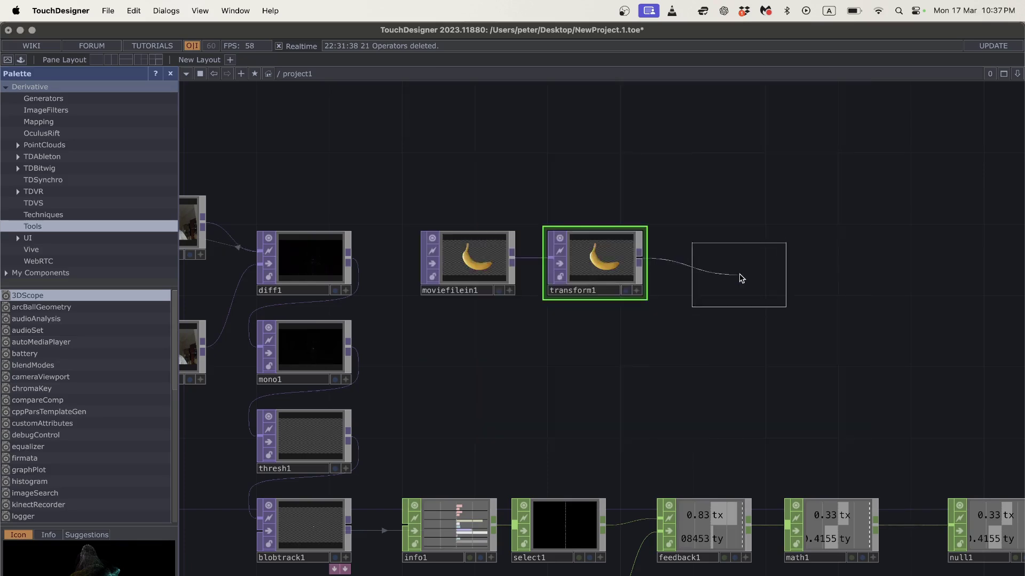
left_click(726, 266)
Step: Add a Composite TOP and place it above and beyond transform2, with room for its incoming wires
scroll(698, 329, "down", 3)
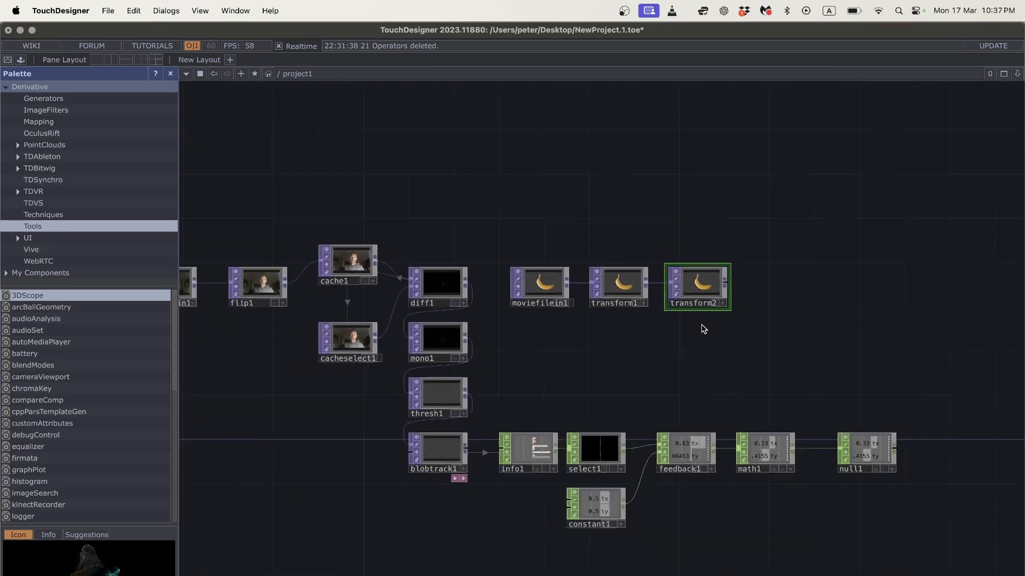
key("Tab")
type("compos")
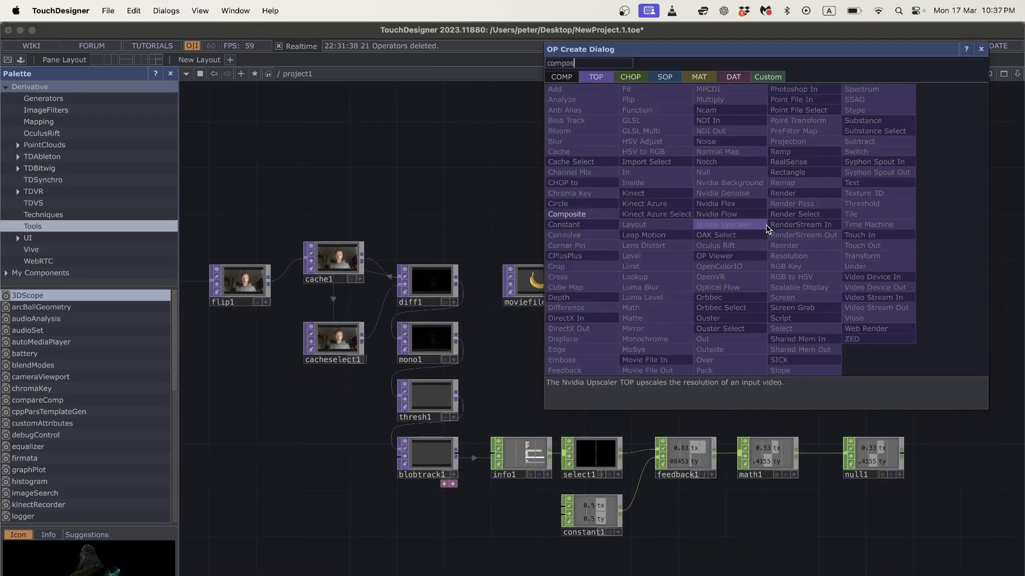
left_click(608, 220)
left_click(846, 205)
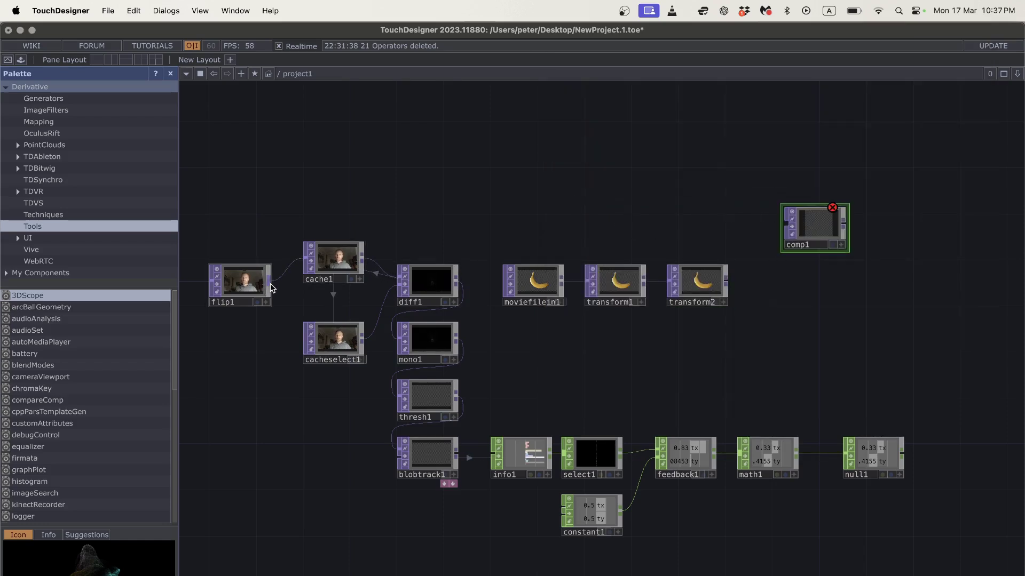
Step: Wire flip1 and transform2 into comp1 as its two inputs
left_click(781, 224)
scroll(709, 275, "up", 5)
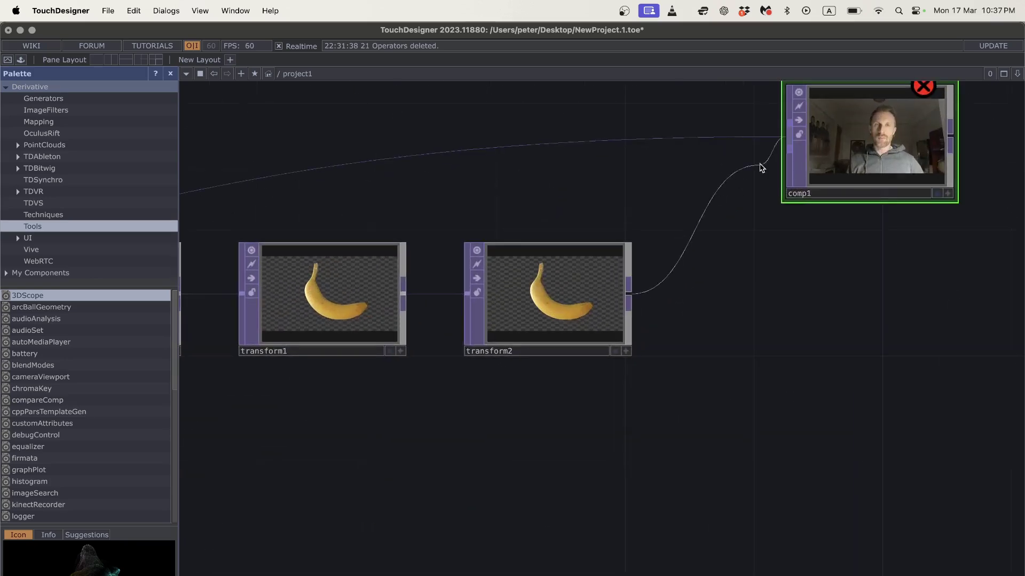
left_click(789, 171)
scroll(786, 251, "down", 3)
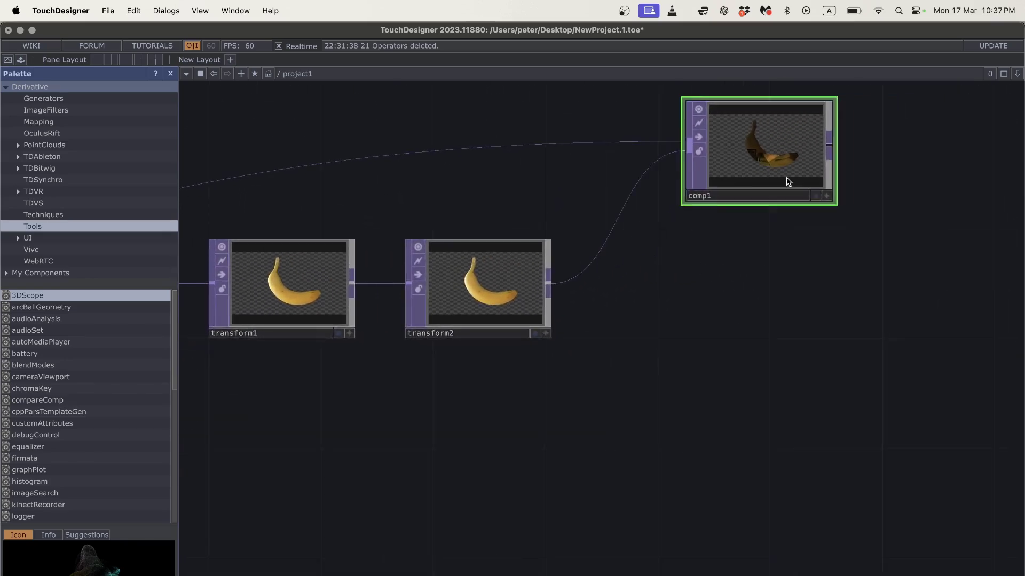
Step: Set comp1's Operation to Over and move transform2 ahead of flip1 in its input order
scroll(722, 314, "up", 6)
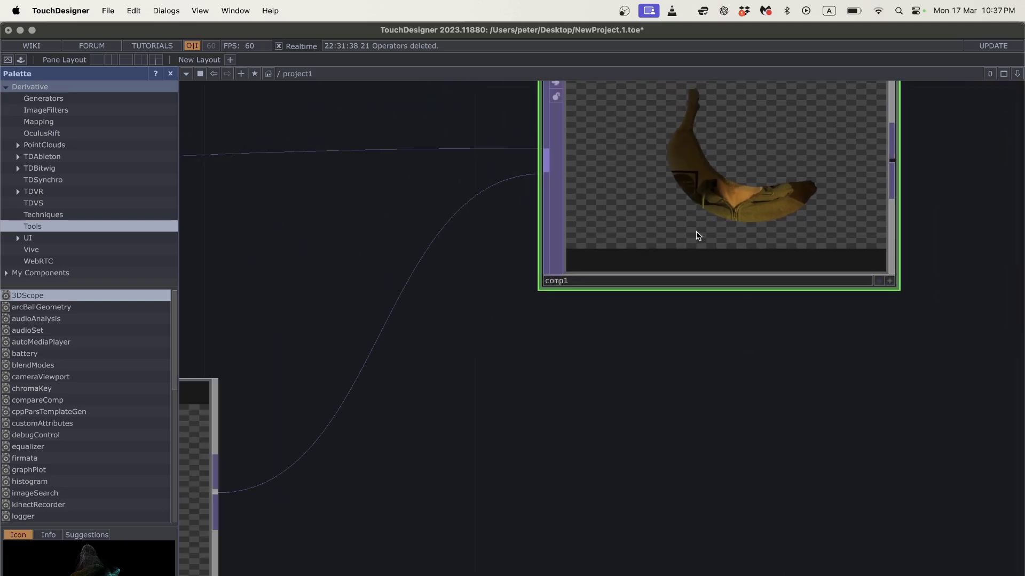
scroll(697, 242, "down", 4)
left_click_drag(677, 341, 662, 345)
key("p")
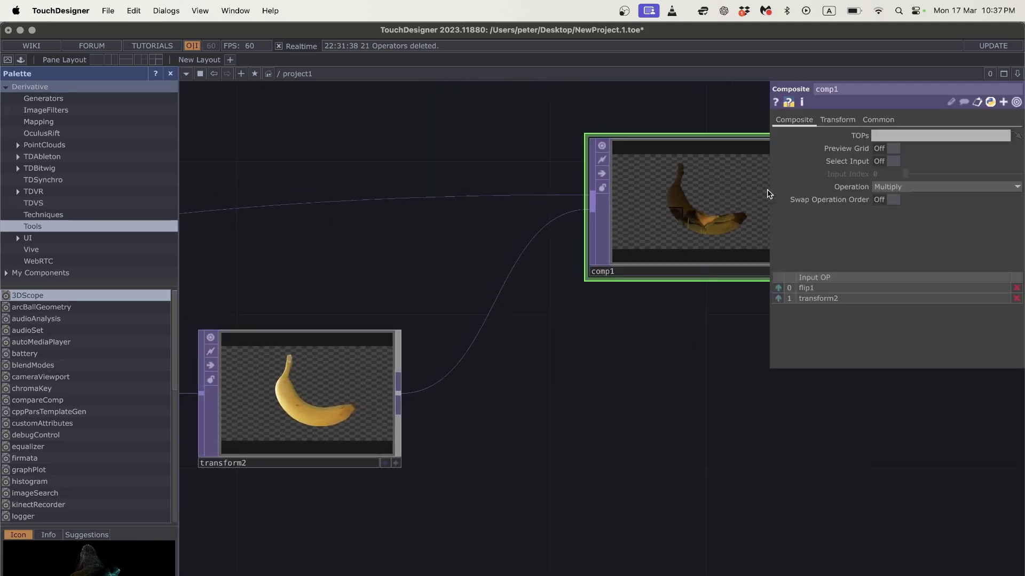
left_click(914, 186)
left_click(943, 294)
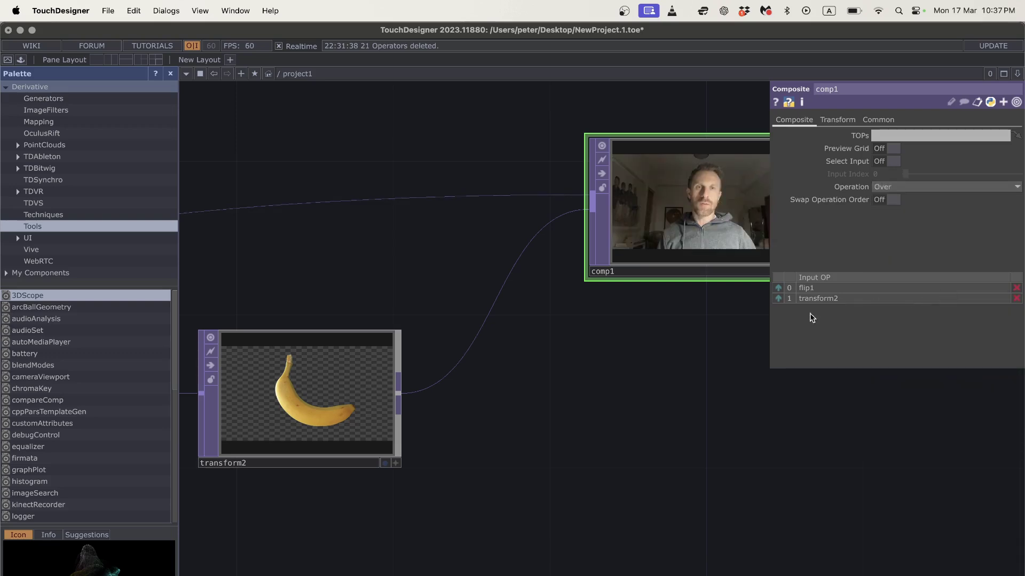
scroll(688, 335, "right", 5)
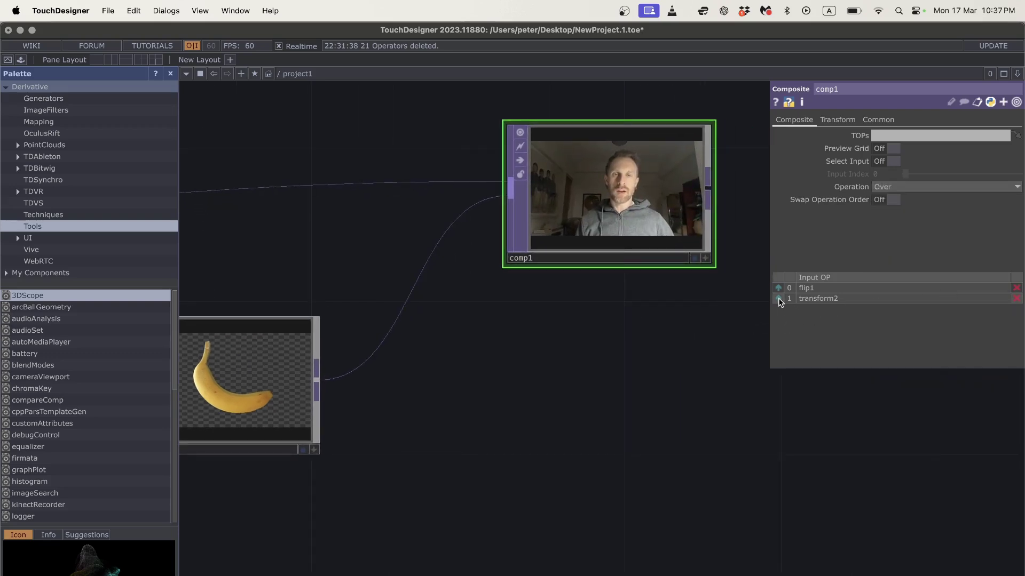
left_click(778, 299)
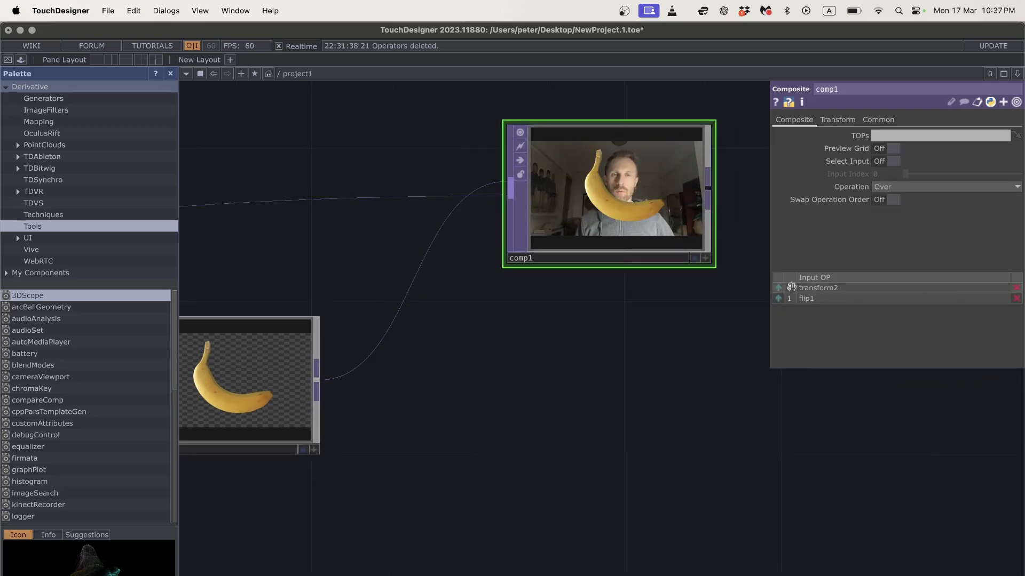
scroll(601, 320, "right", 2)
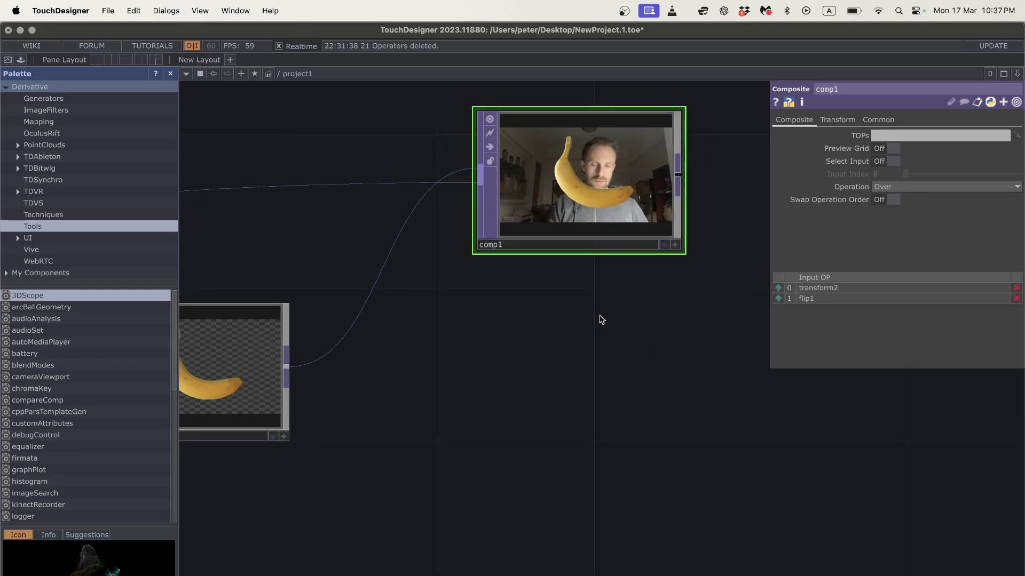
Step: Set transform1's Scale to .5 in both X and Y
key("p")
scroll(570, 359, "down", 3)
left_click_drag(569, 359, 736, 340)
scroll(733, 336, "down", 2)
left_click(311, 346)
key("p")
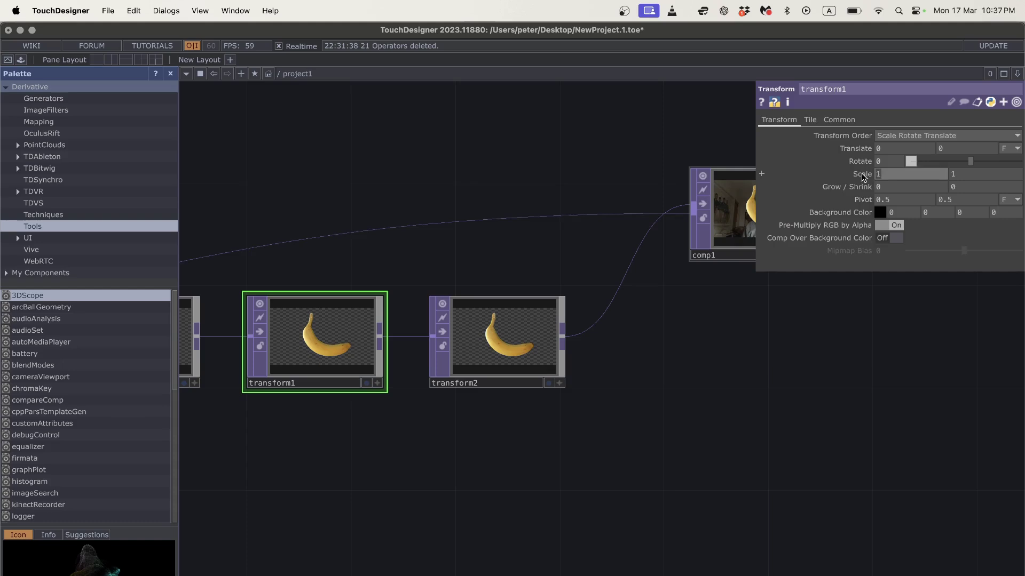
left_click(955, 175)
type(".")
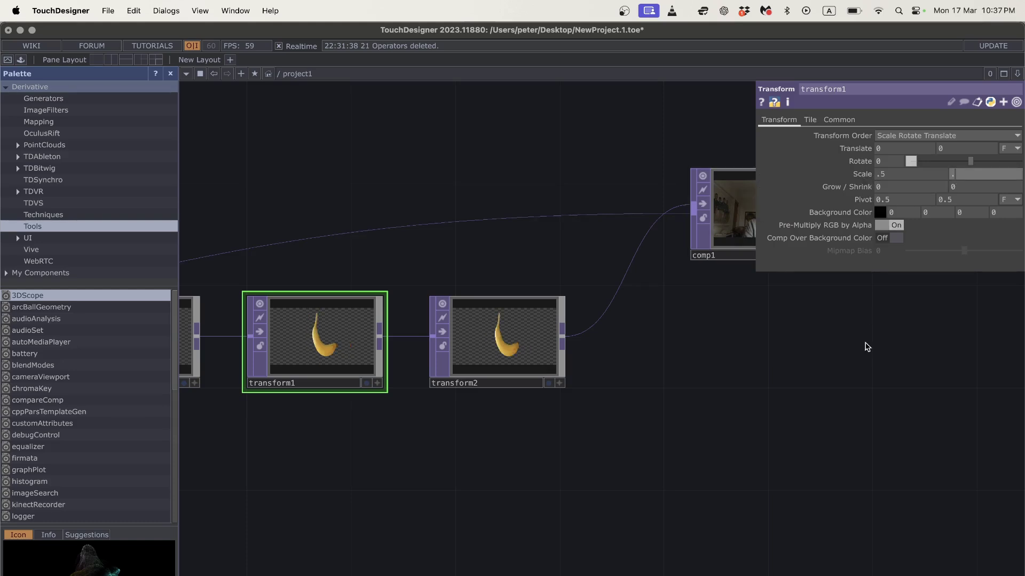
Step: Drive transform2's Translate X and Y with CHOP references to null1's tx and ty channels
scroll(782, 368, "down", 3)
left_click_drag(747, 351, 583, 218)
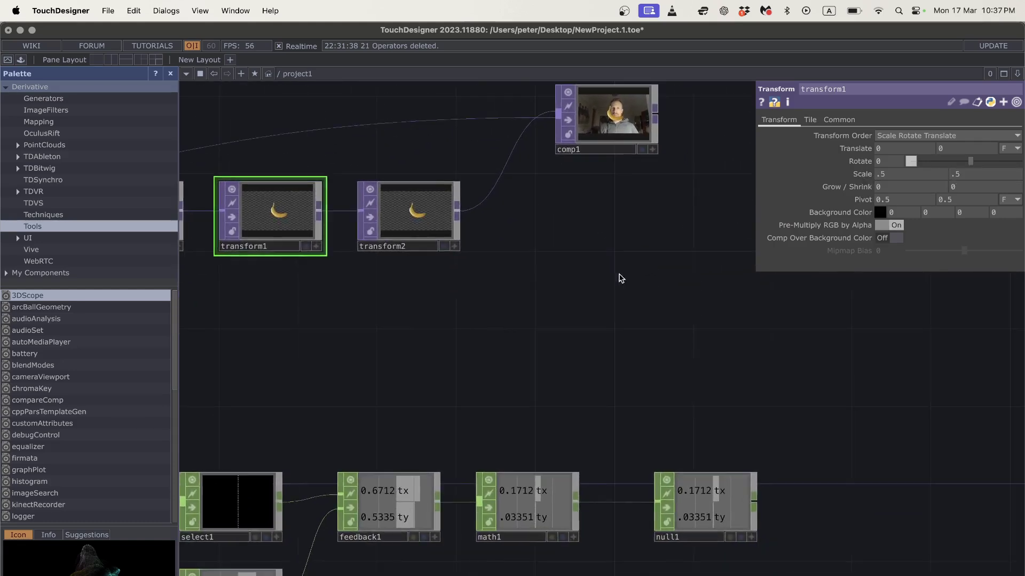
scroll(620, 285, "down", 3)
left_click_drag(615, 300, 627, 303)
scroll(626, 304, "left", 3)
left_click(522, 260)
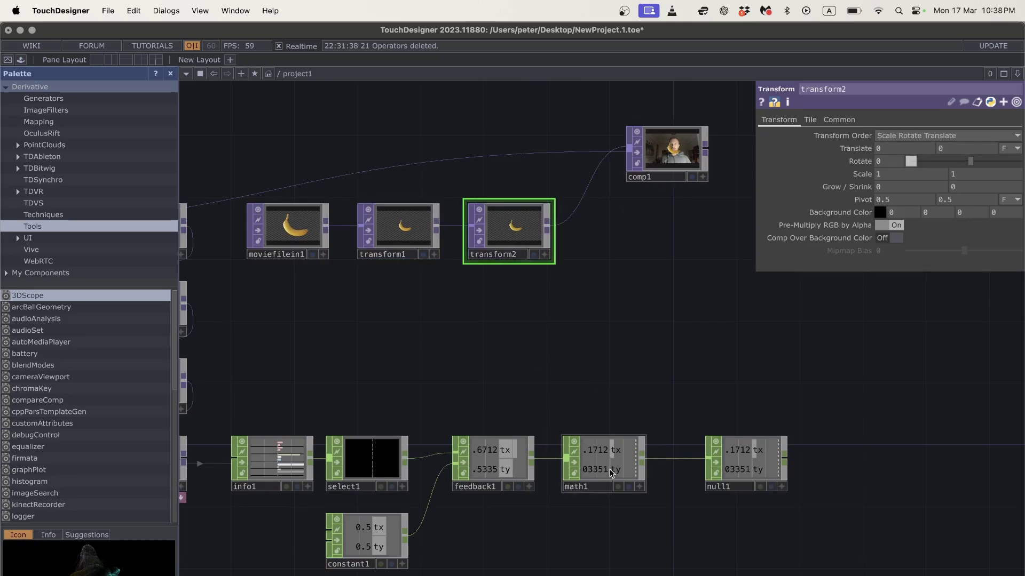
left_click(734, 462)
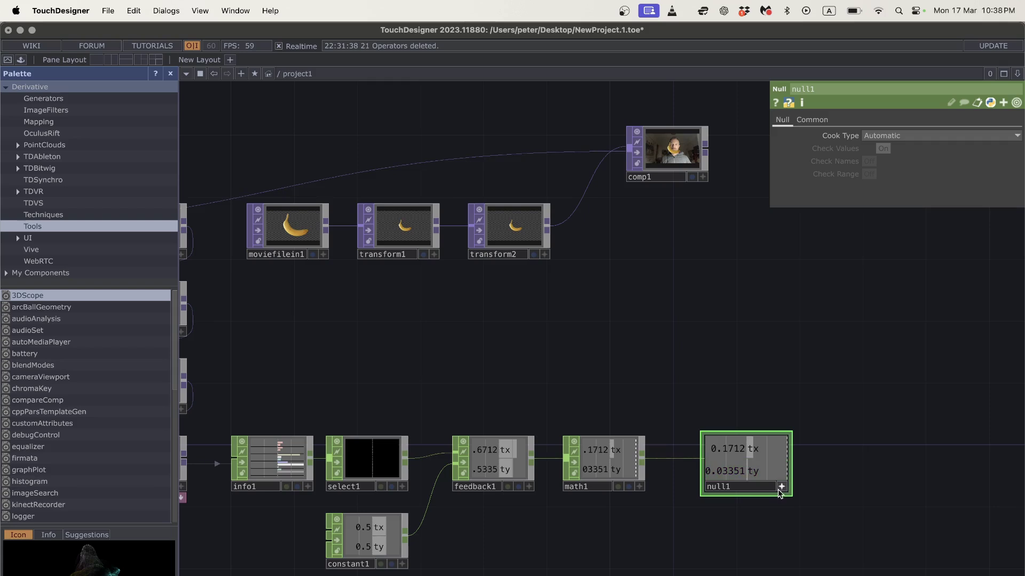
left_click(519, 252)
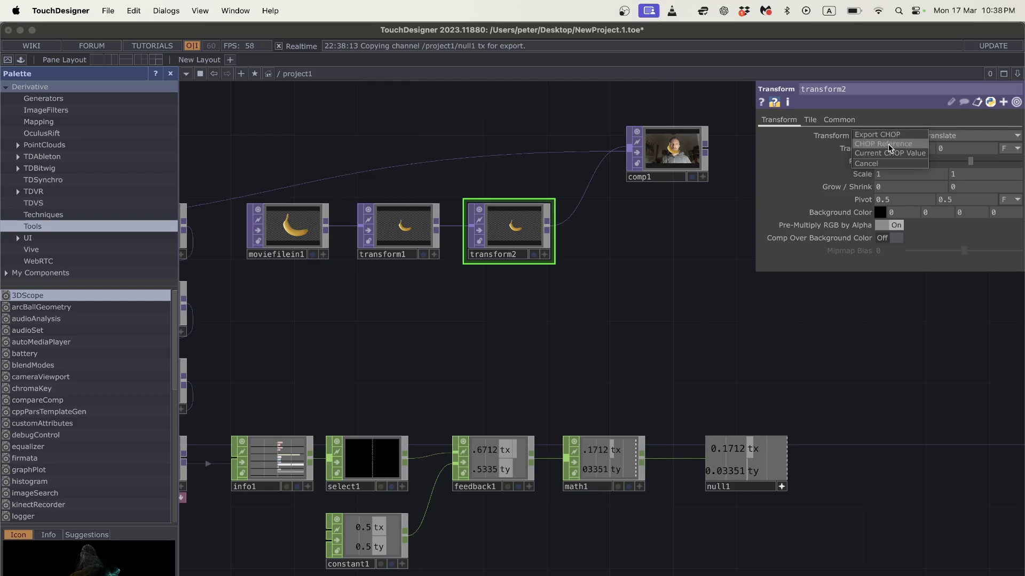
left_click(888, 144)
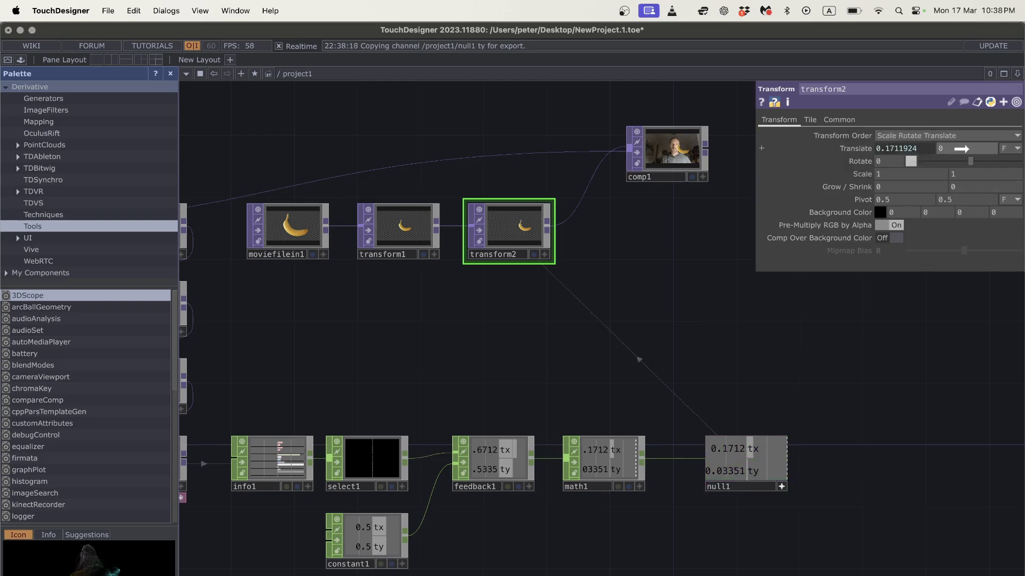
Step: Add an Out TOP fed by comp1 and display it as the network background
left_click_drag(790, 388, 723, 401)
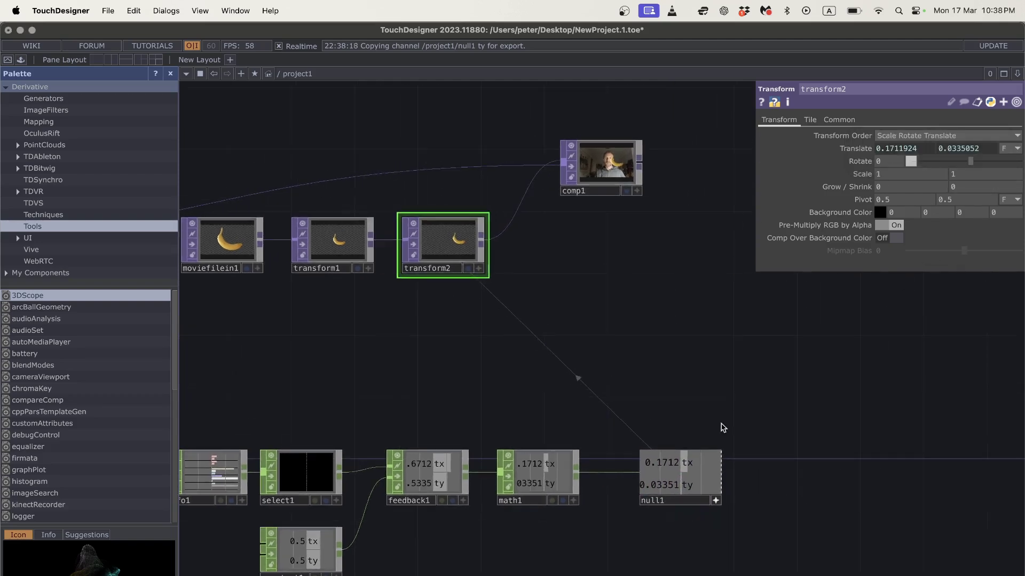
right_click(639, 164)
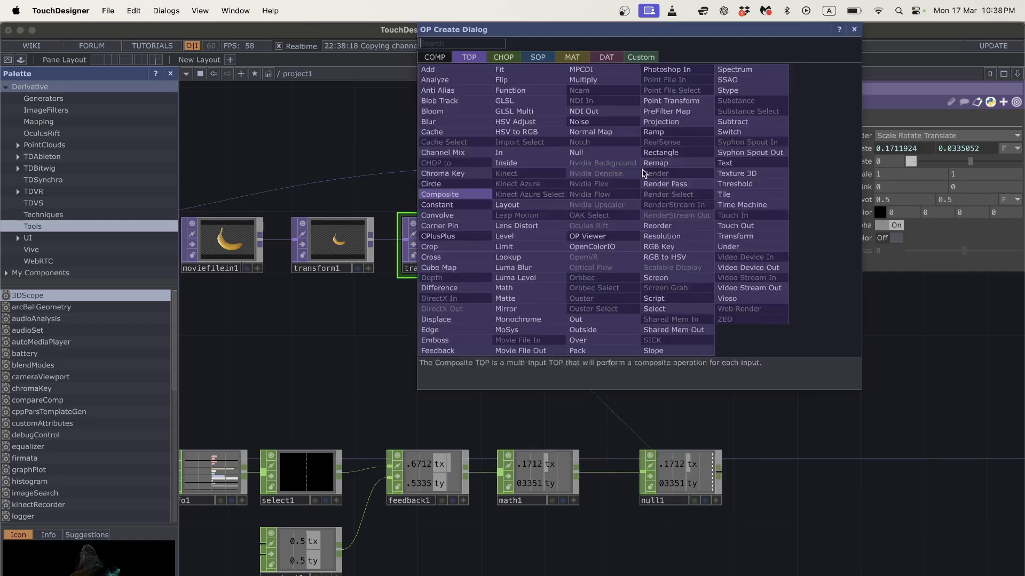
type("out")
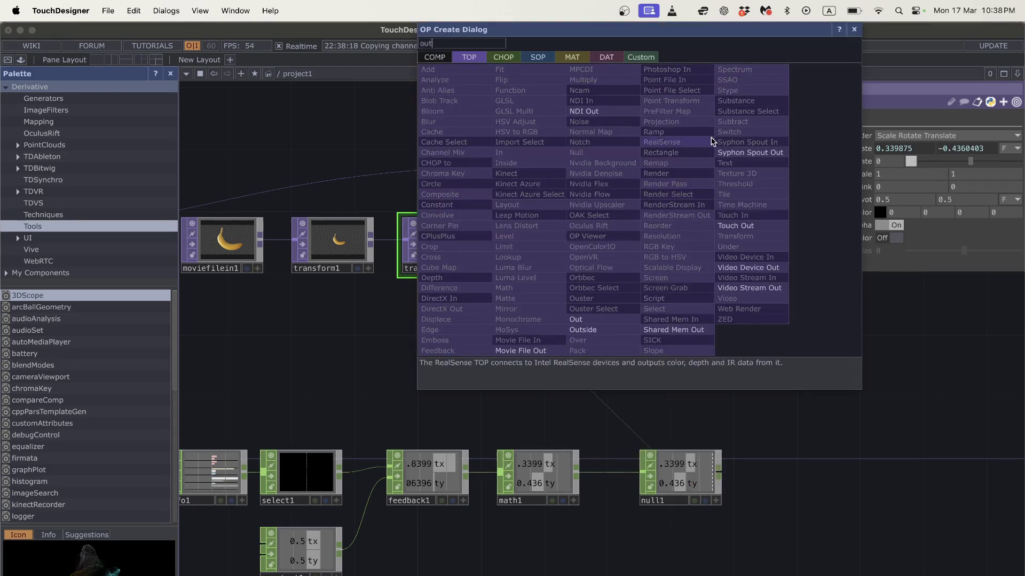
left_click(575, 319)
left_click(811, 280)
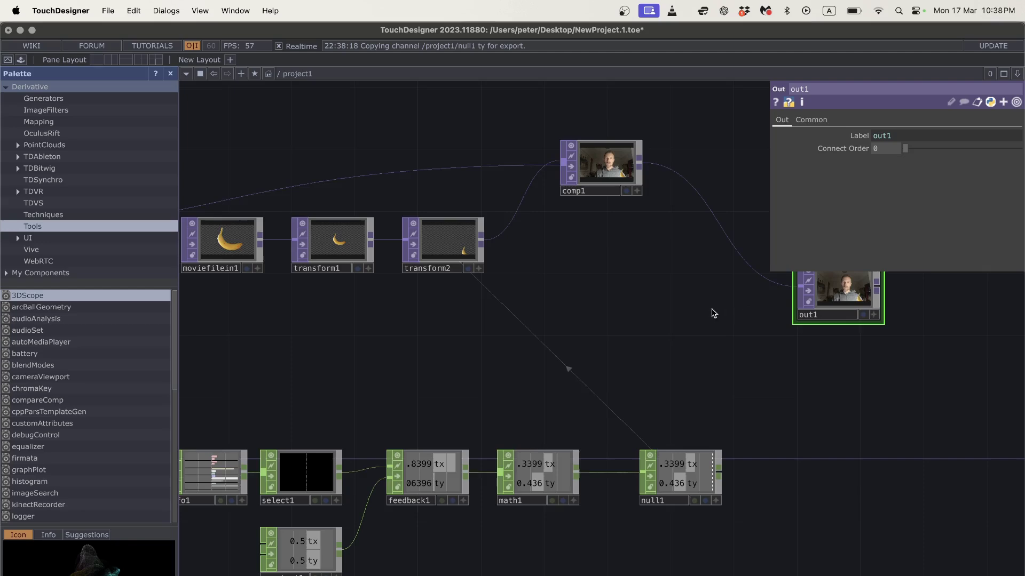
scroll(725, 312, "right", 8)
scroll(724, 312, "down", 2)
left_click(752, 284)
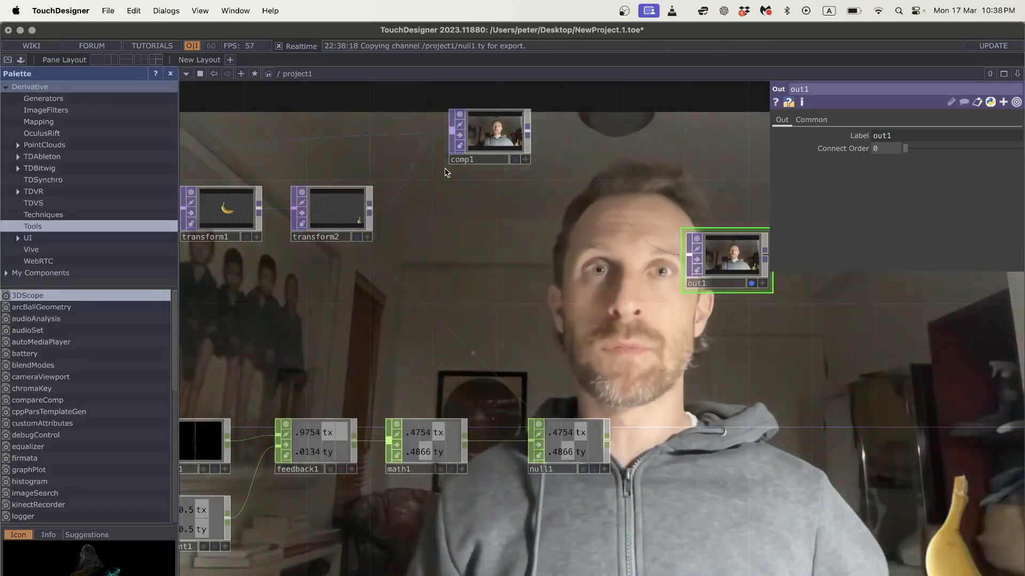
Step: Move null1 farther from math1 and insert a Filter CHOP on the wire between them
left_click_drag(711, 429, 721, 370)
left_click_drag(591, 386, 764, 386)
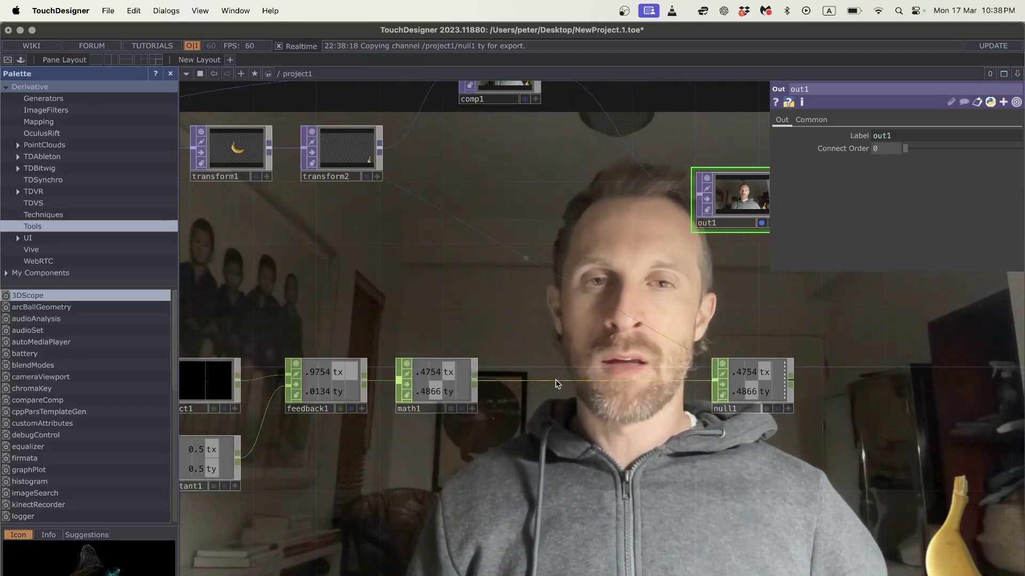
right_click(562, 380)
left_click(564, 367)
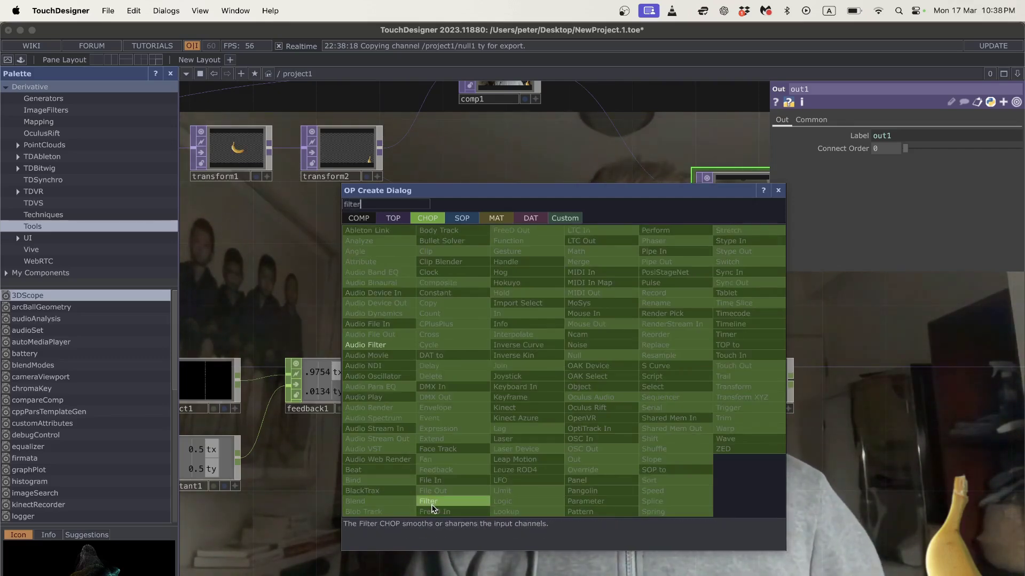
left_click(431, 503)
left_click(549, 384)
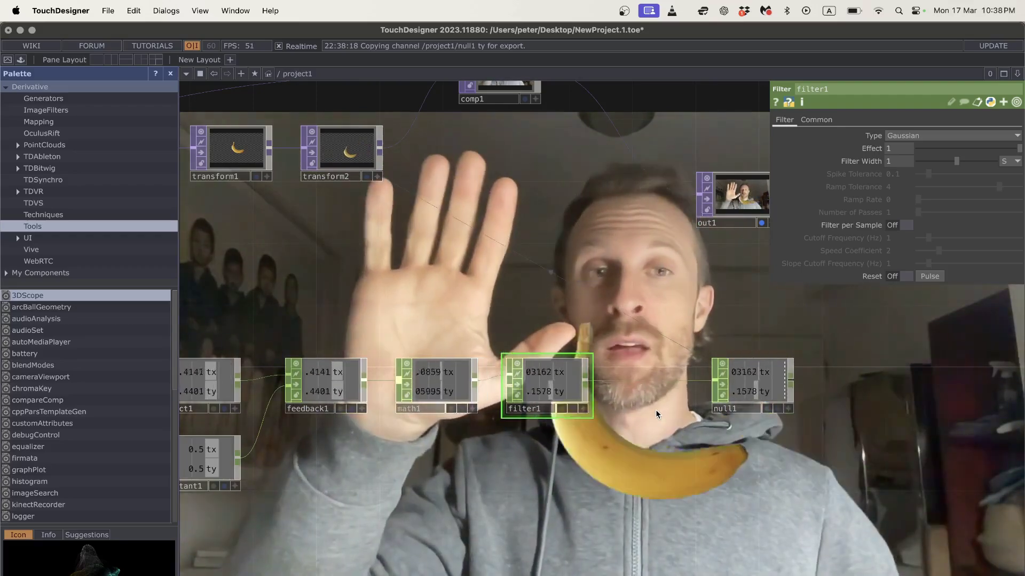
Step: Try a Filter Width of .7 and an Effect of .7 on filter1
left_click(898, 161)
type(".7")
key("Return")
left_click(899, 149)
type(".7")
key("Return")
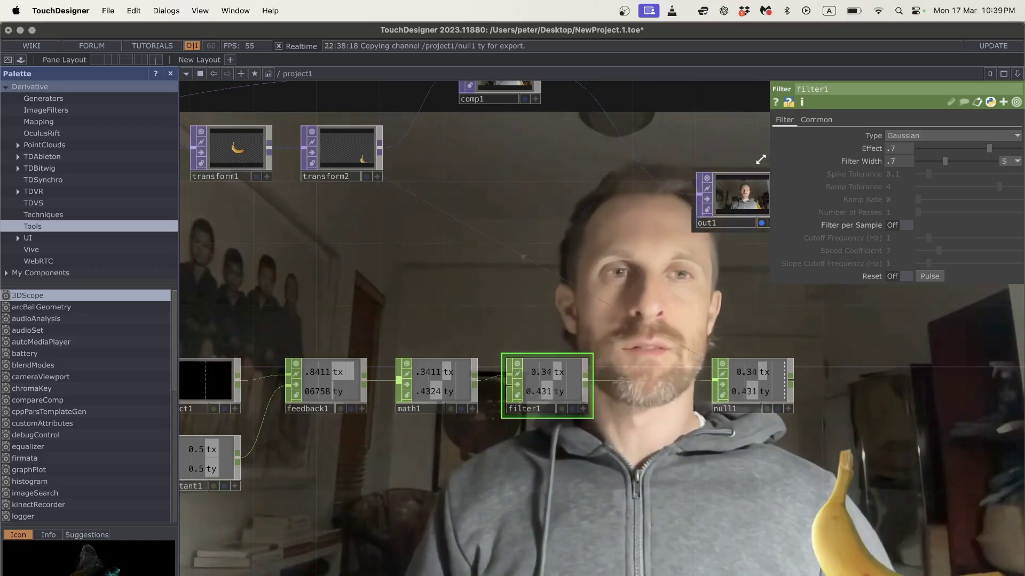
Step: Set filter1's Effect and Filter Width back to 1
left_click(895, 149)
type("1")
left_click(895, 162)
type("1")
key("Return")
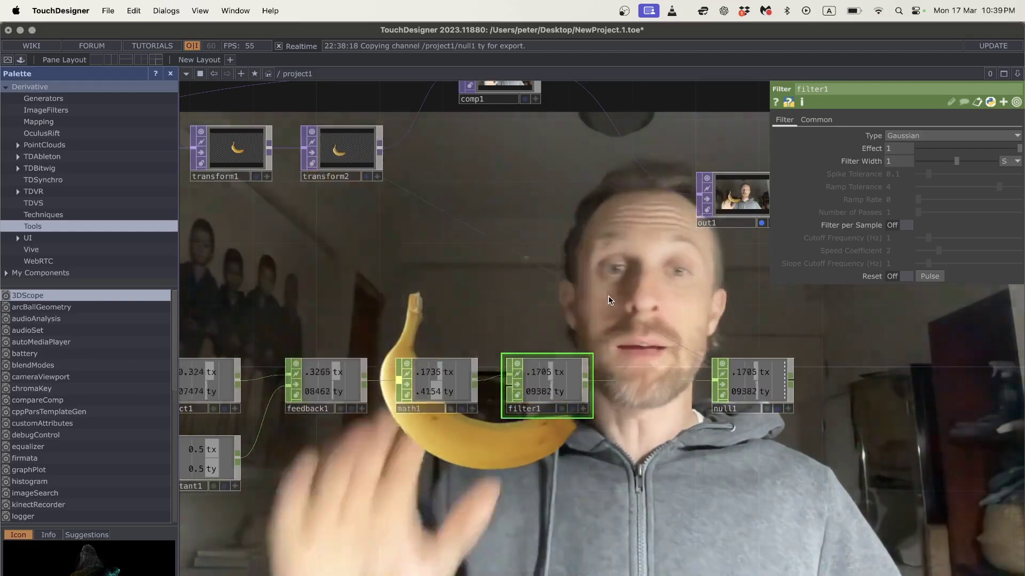
scroll(606, 304, "down", 5)
scroll(599, 310, "down", 2)
left_click_drag(655, 438, 713, 447)
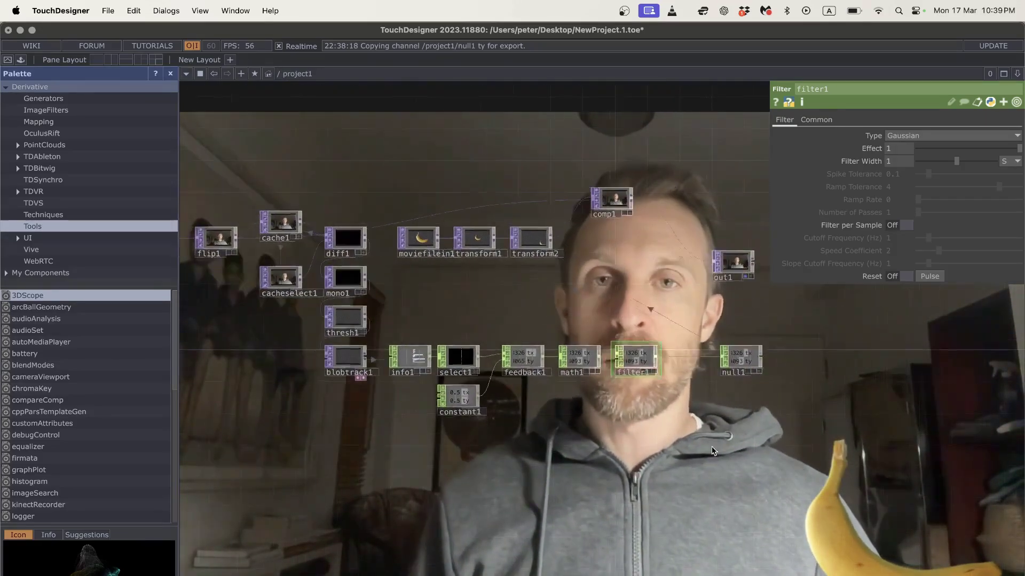